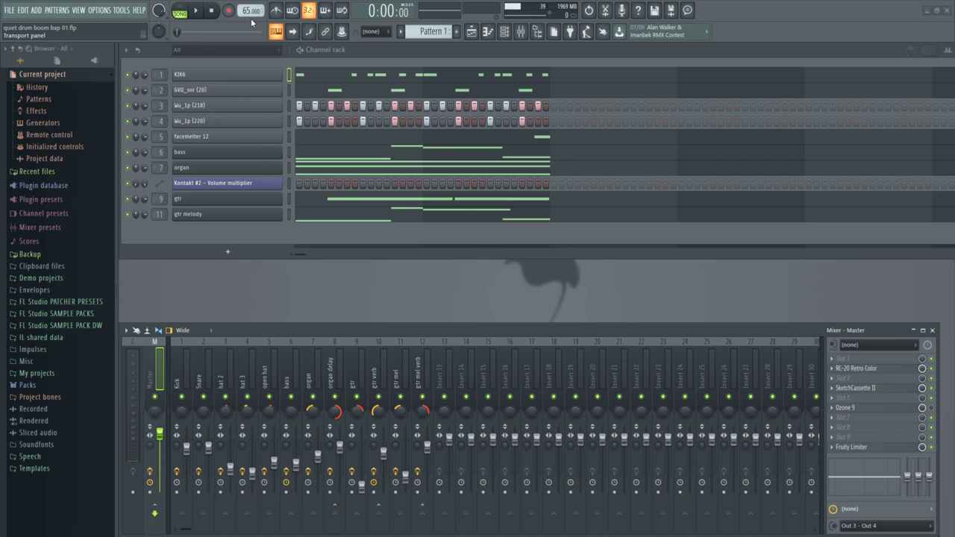
# Open the piano roll of the KIK6 channel and play the two-bar kick pattern
pyautogui.click(196, 75)
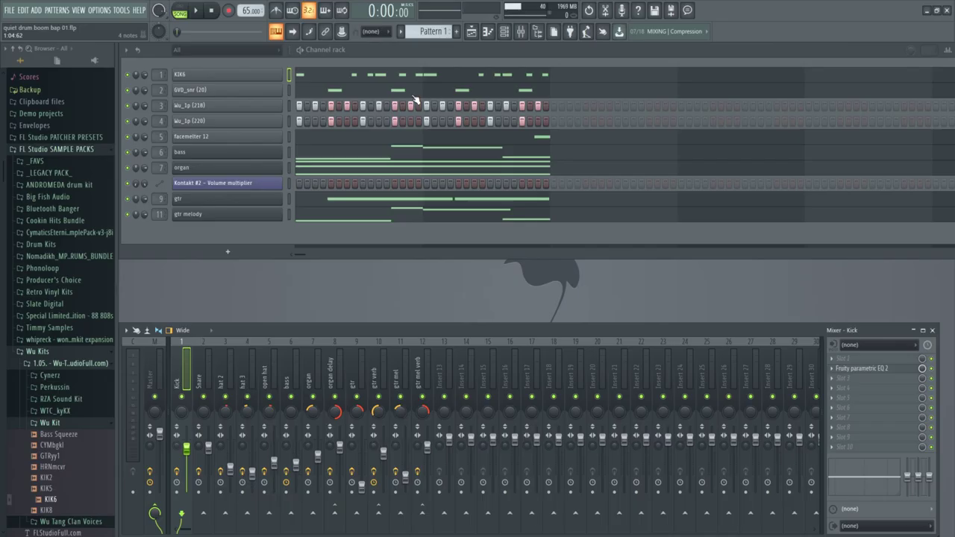
pyautogui.click(389, 79)
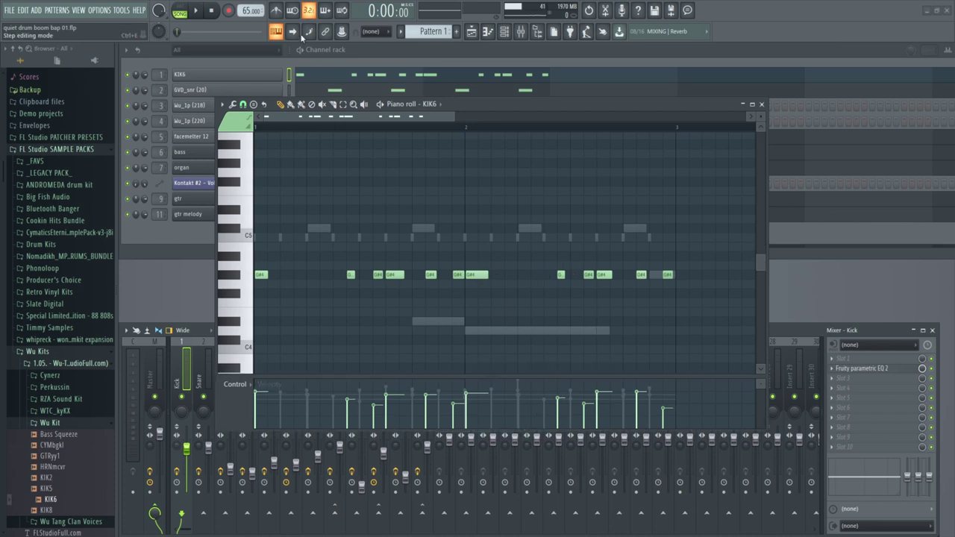
pyautogui.press('space')
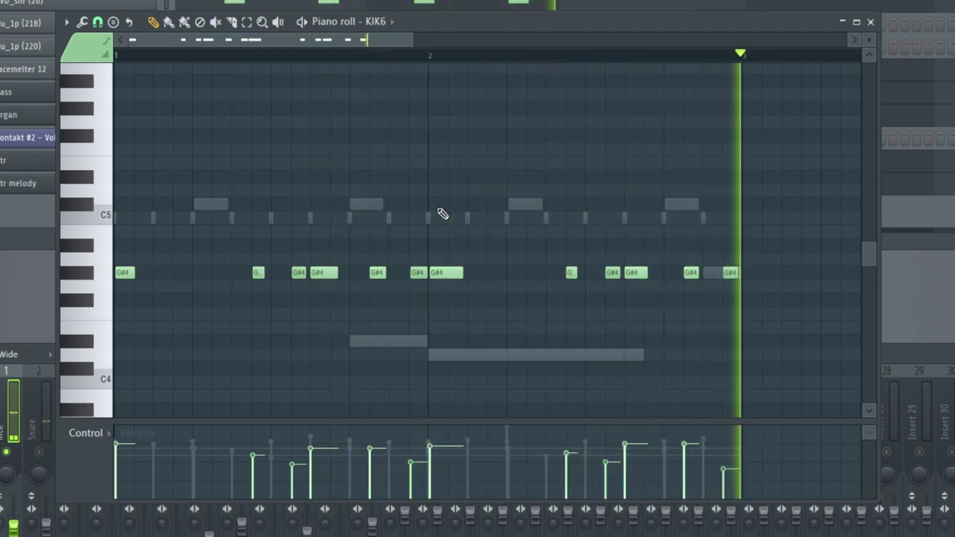
pyautogui.press('space')
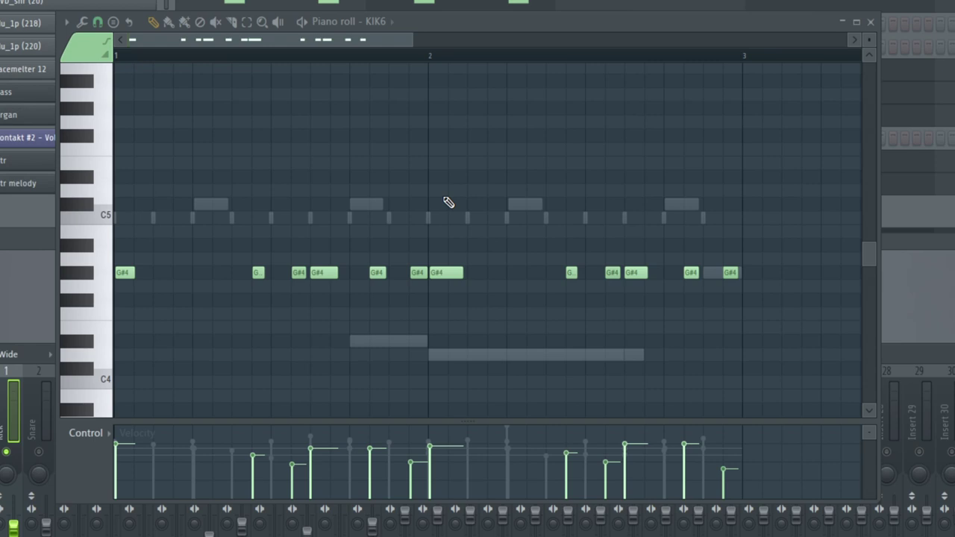
# Audition the kick at C5 and G#4 on the piano roll keyboard, selecting and deselecting all kick notes in between
pyautogui.click(105, 223)
pyautogui.click(105, 223)
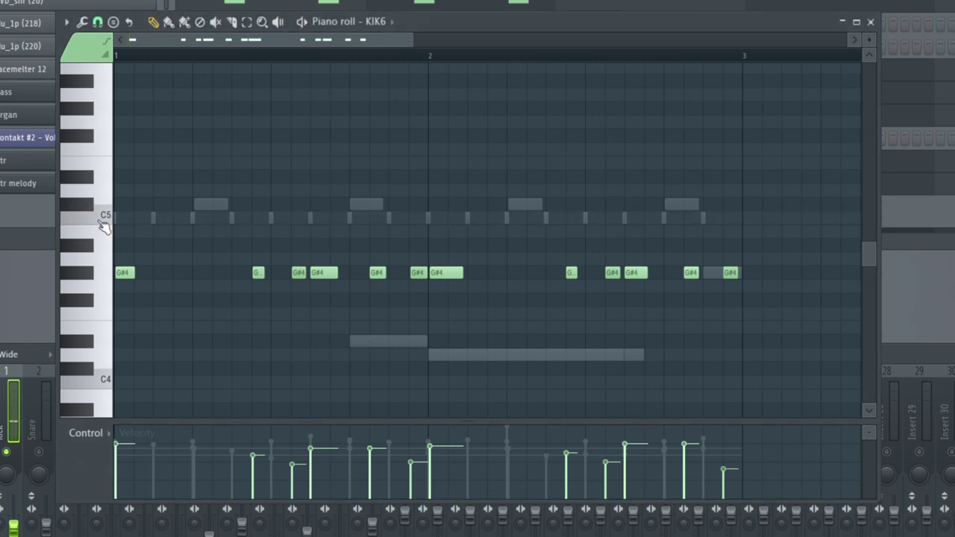
pyautogui.hotkey('ctrl', 'a')
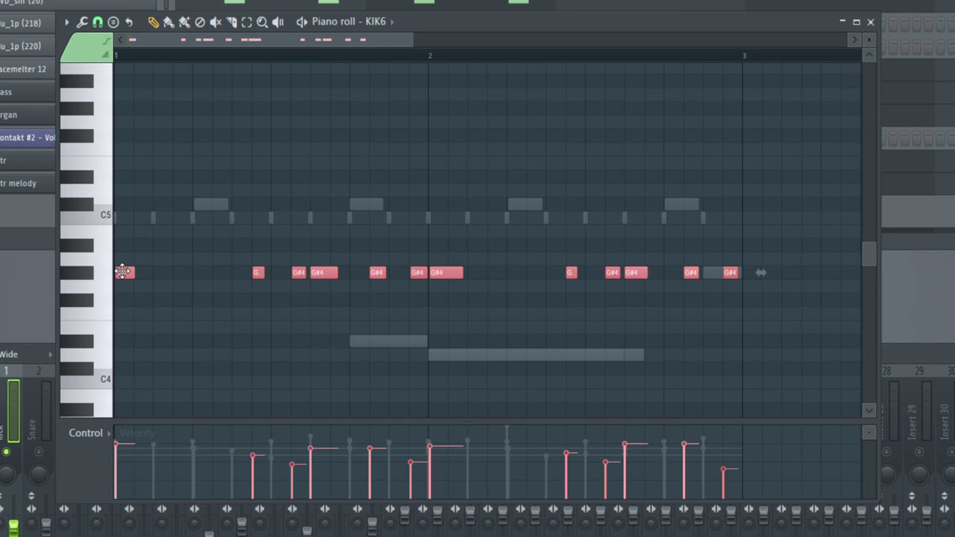
pyautogui.click(81, 276)
pyautogui.click(80, 275)
pyautogui.click(79, 276)
pyautogui.click(251, 303)
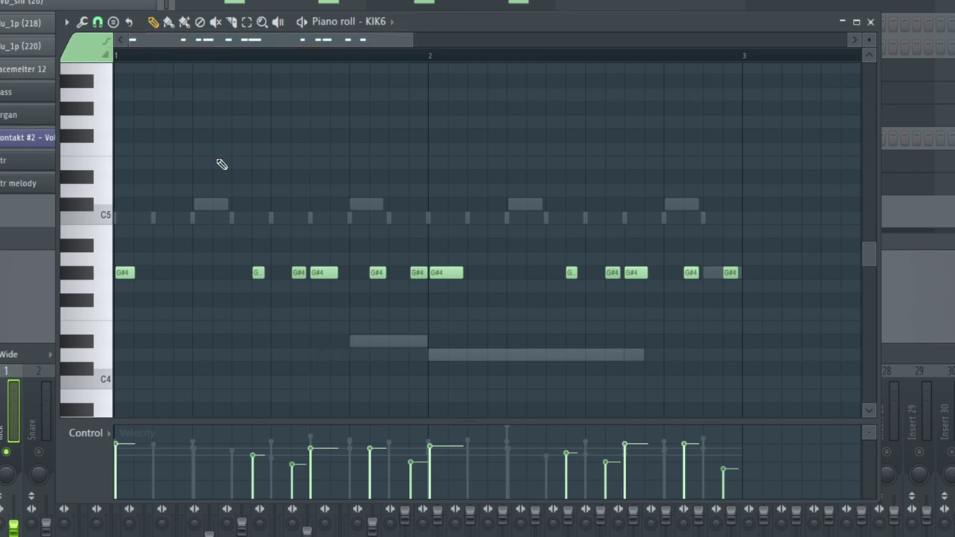
# Snap the first kick note to the start of bar 1, and shift it slightly late off the grid
pyautogui.scroll(1, 119, 60)
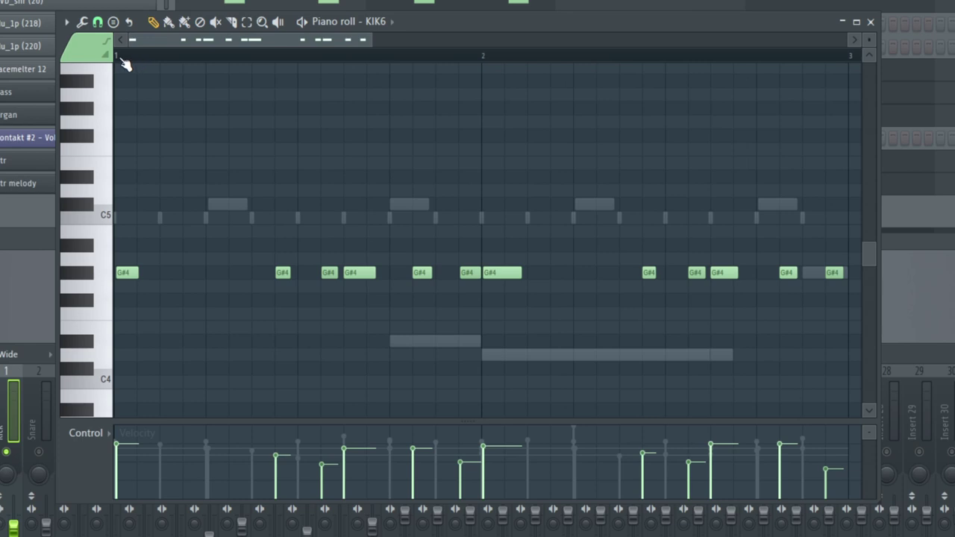
pyautogui.scroll(5, 128, 286)
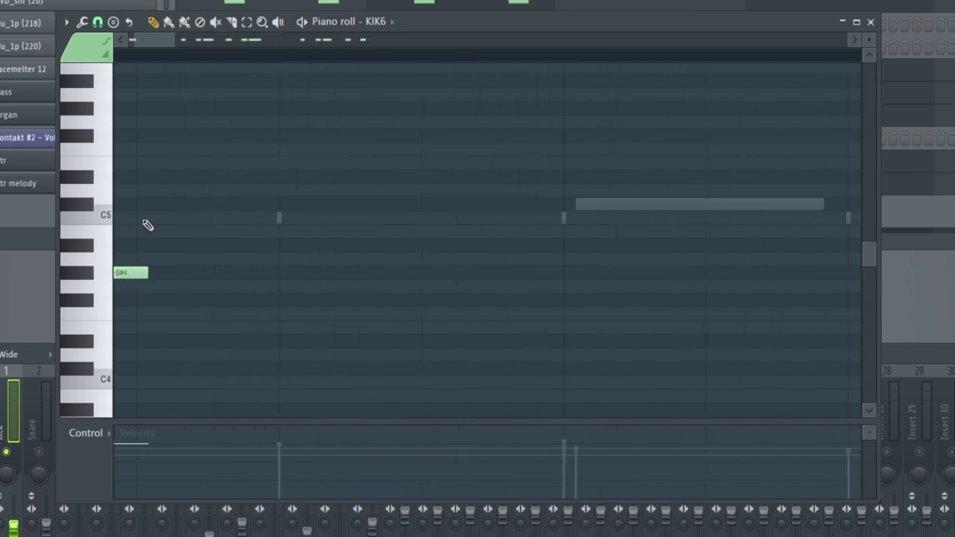
pyautogui.scroll(4, 116, 216)
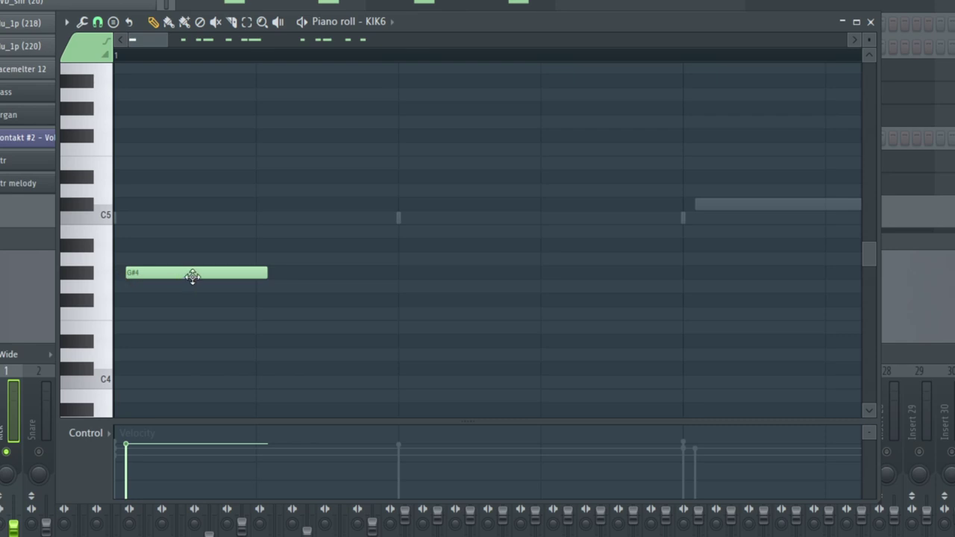
pyautogui.moveTo(202, 272); pyautogui.dragTo(105, 274)
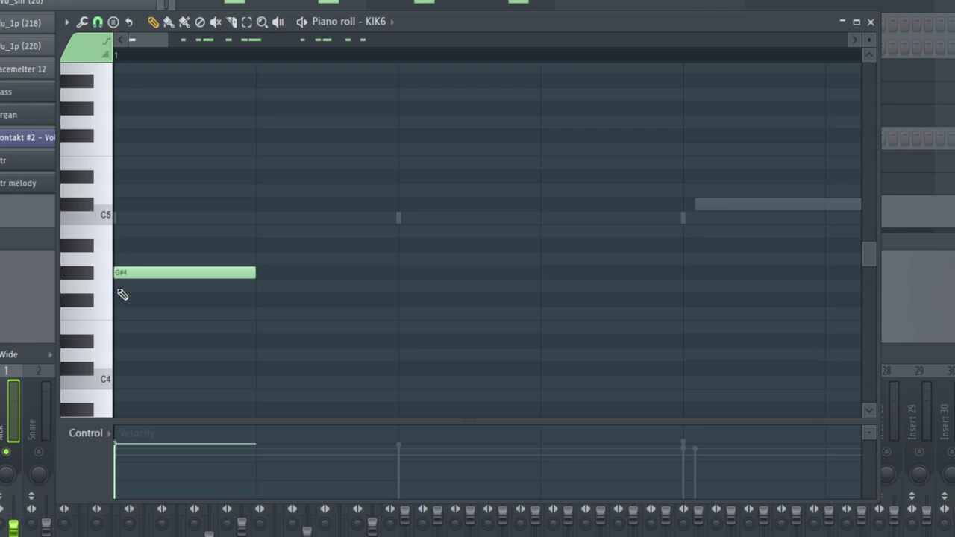
pyautogui.moveTo(133, 274); pyautogui.dragTo(151, 275)
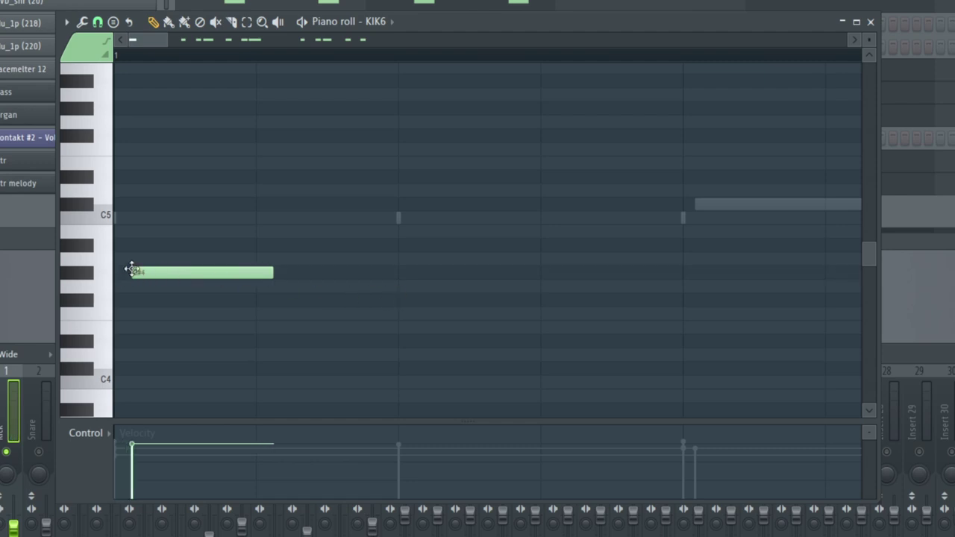
pyautogui.moveTo(171, 276); pyautogui.dragTo(204, 284)
# Select the time range over the middle kicks of bar 1 and play that section repeatedly
pyautogui.scroll(-3, 499, 300)
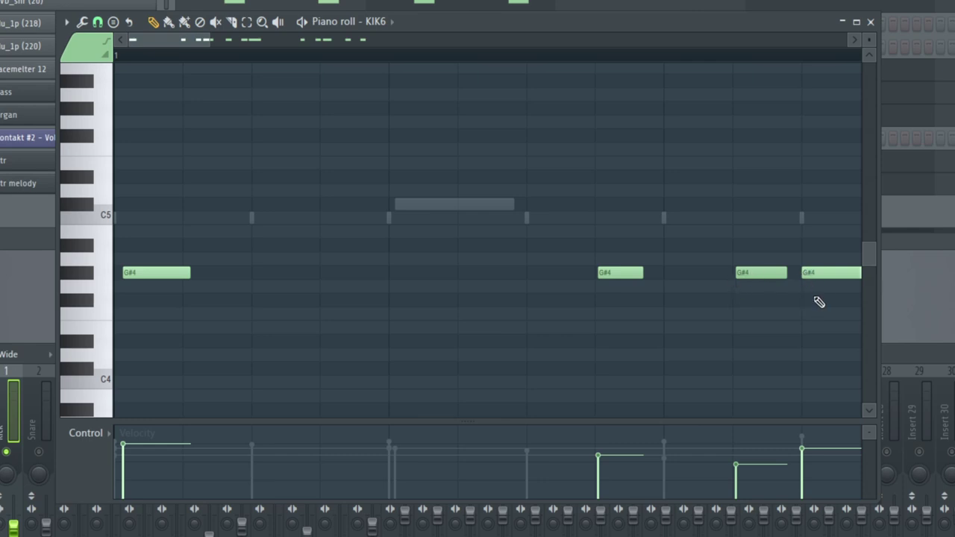
pyautogui.scroll(3, 804, 295)
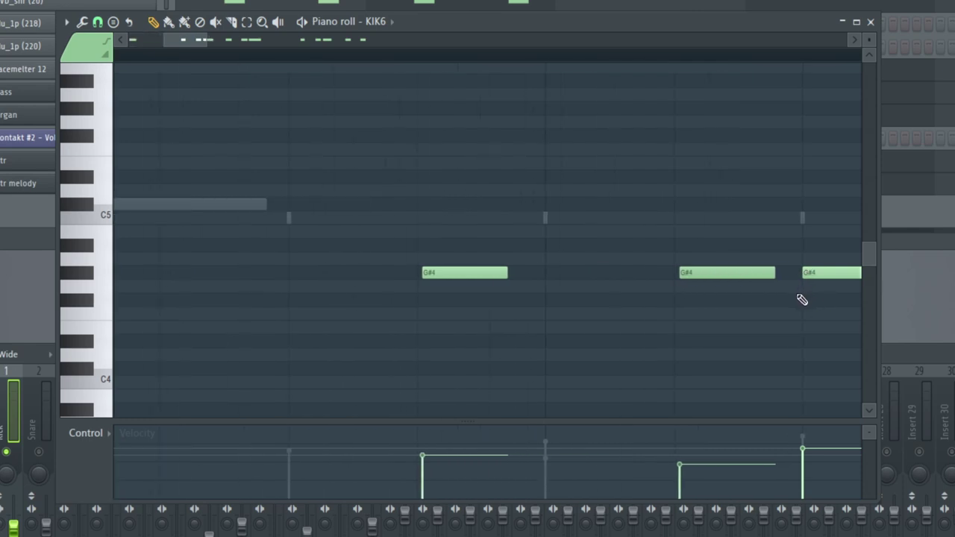
pyautogui.scroll(-5, 802, 299)
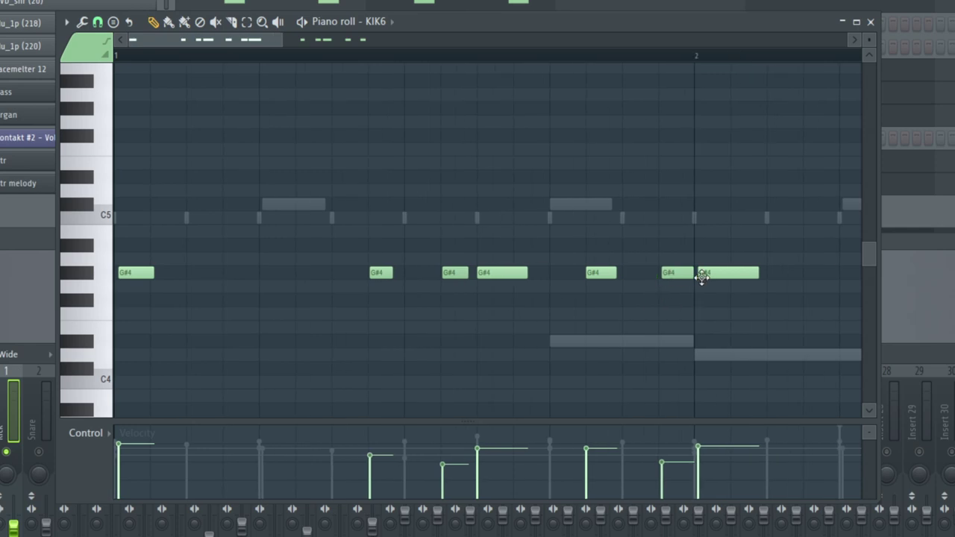
pyautogui.scroll(-3, 701, 278)
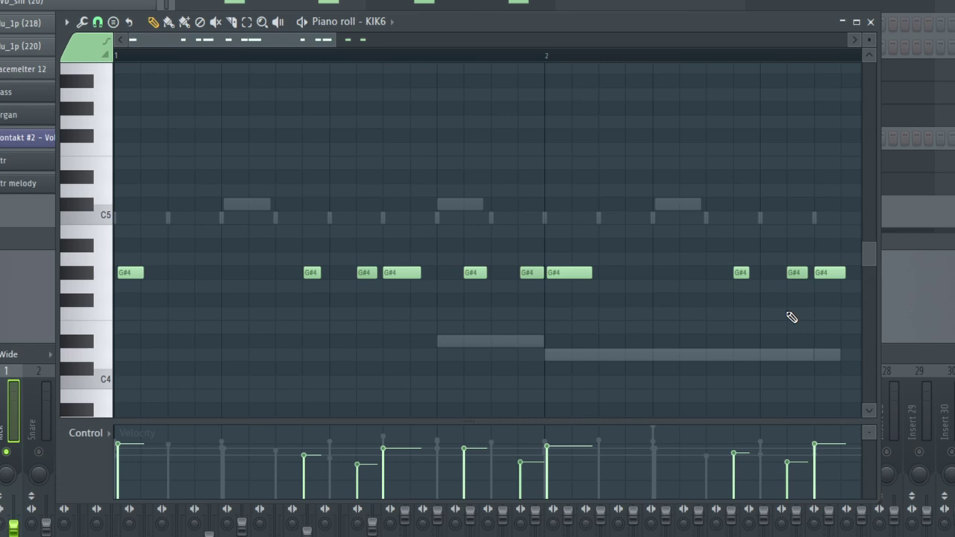
pyautogui.keyDown('ctrl'); pyautogui.scroll(-2, 791, 317); pyautogui.keyUp('ctrl')
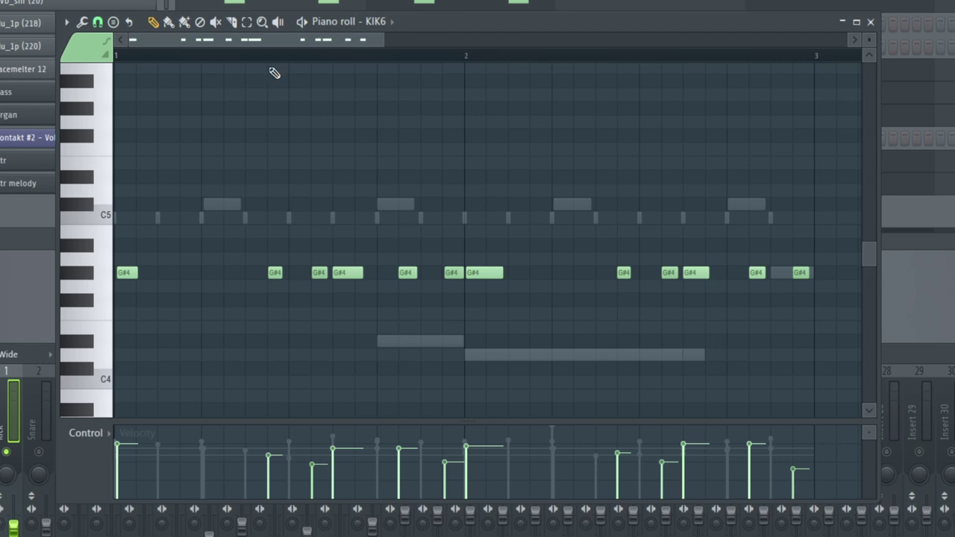
pyautogui.moveTo(268, 60); pyautogui.dragTo(379, 62)
pyautogui.press('space')
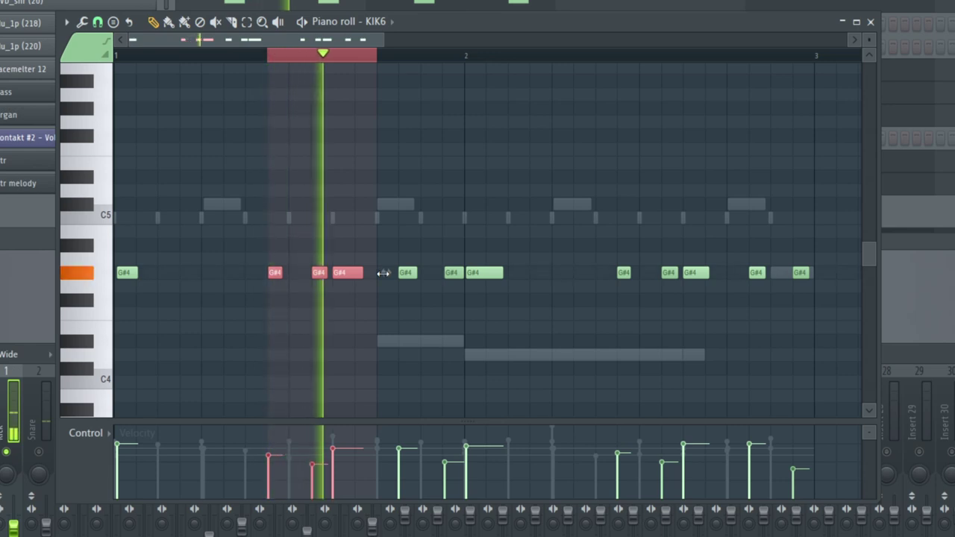
pyautogui.press('space')
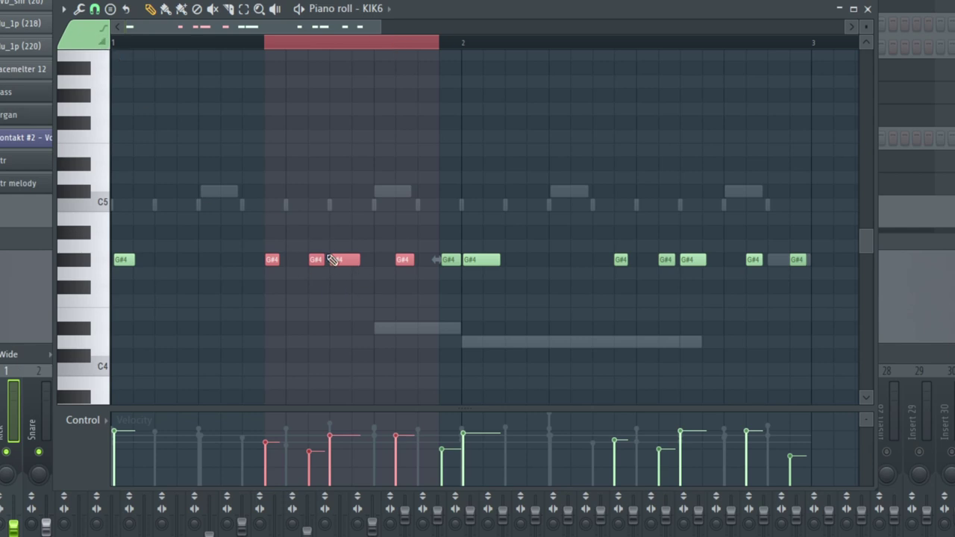
pyautogui.press('space')
pyautogui.press('space')
pyautogui.press('space')
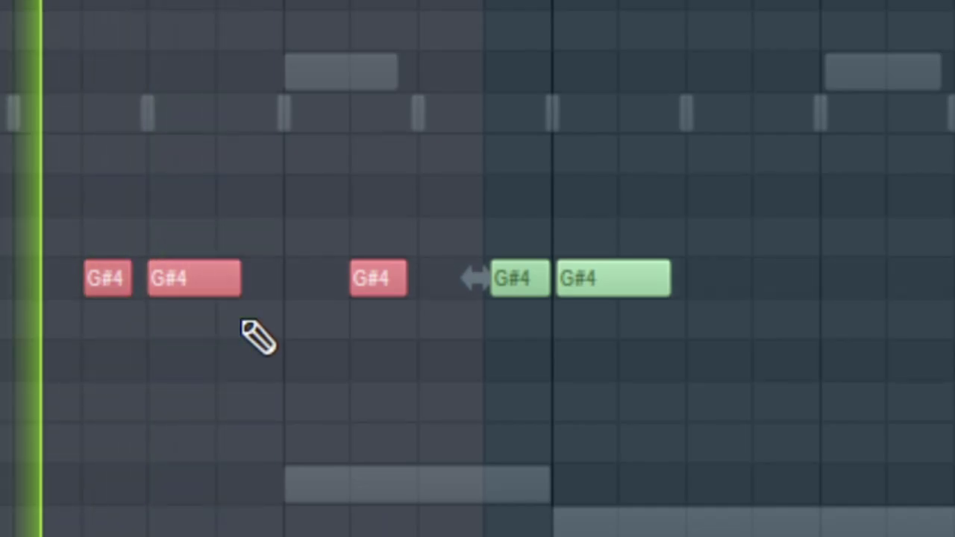
pyautogui.press('space')
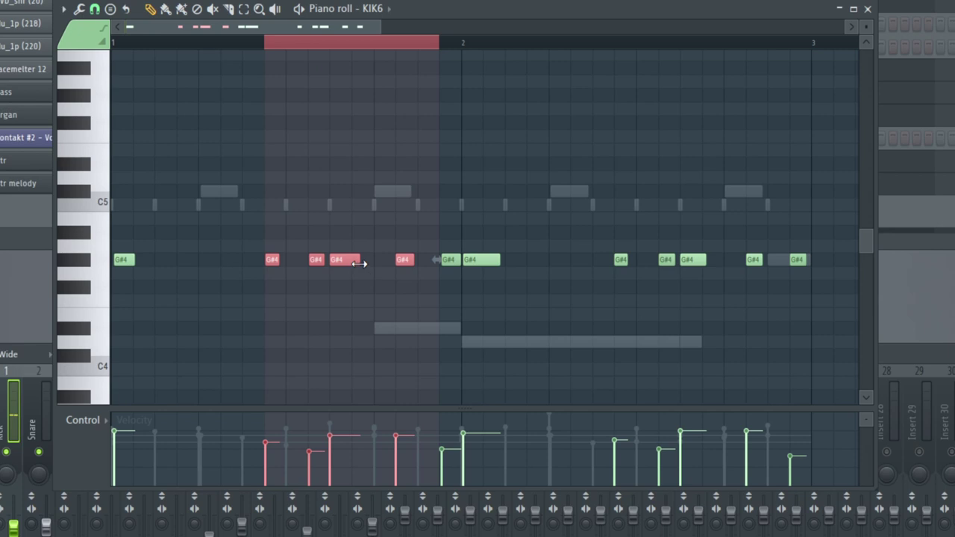
# Highlight the closely spaced pair of kick notes in the middle of bar 1 and play the selected section
pyautogui.click(316, 259)
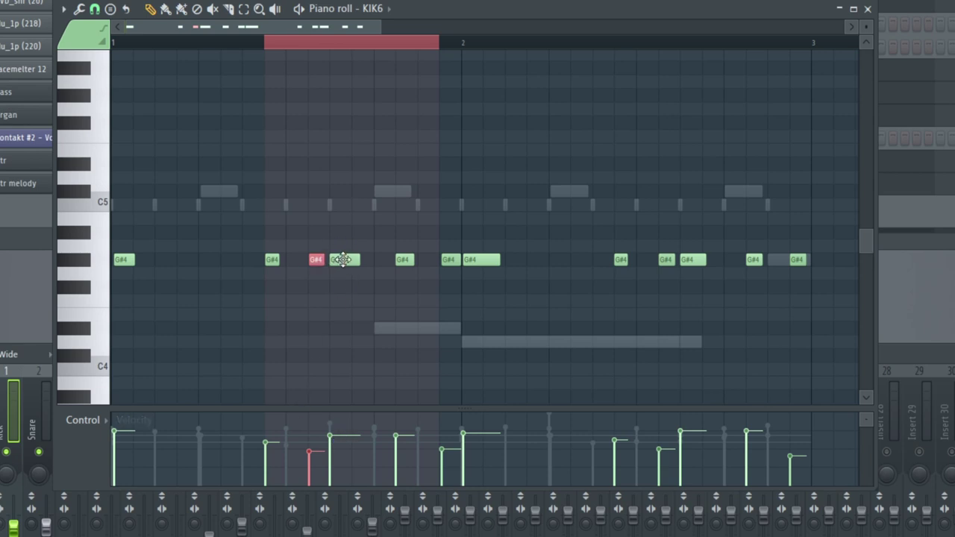
pyautogui.press('space')
pyautogui.press('space')
pyautogui.moveTo(308, 228); pyautogui.dragTo(373, 326)
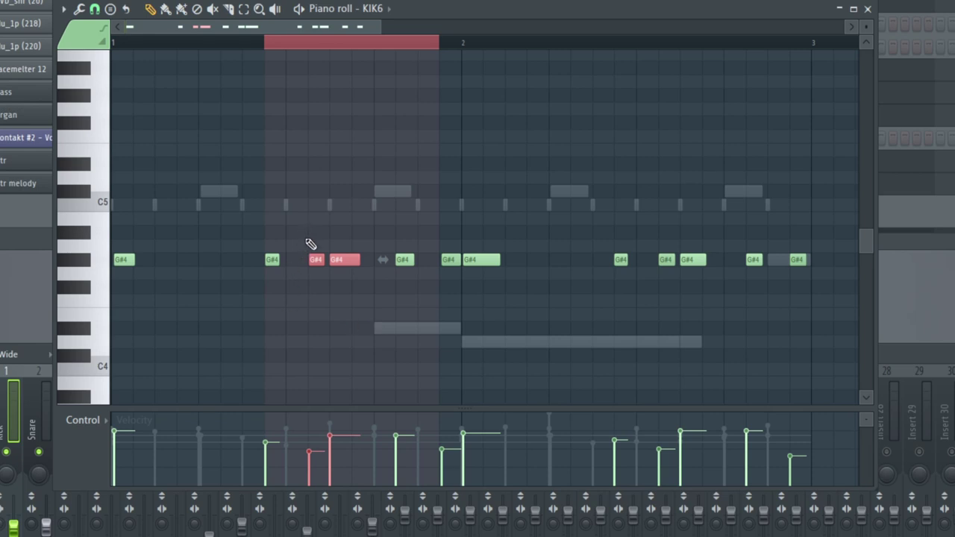
pyautogui.moveTo(305, 228); pyautogui.dragTo(333, 343)
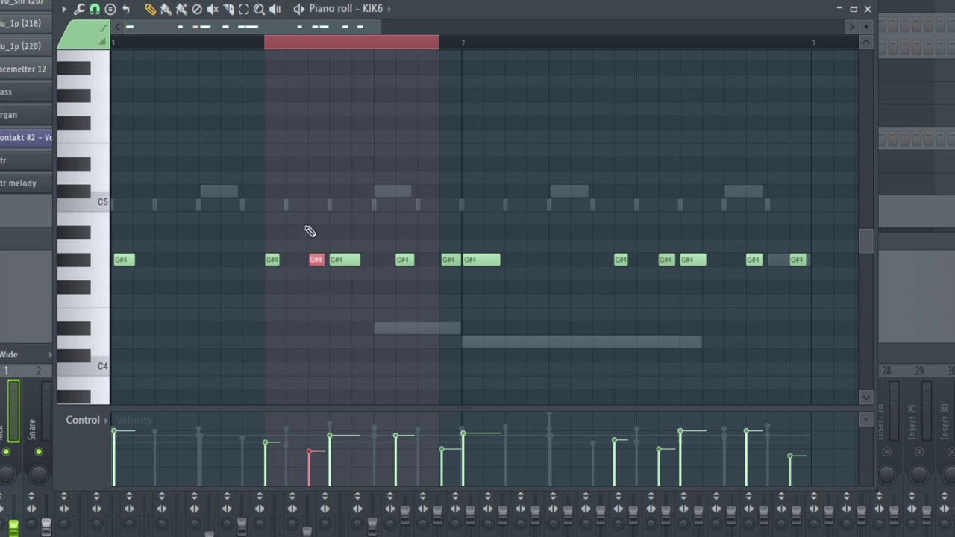
pyautogui.moveTo(309, 212); pyautogui.dragTo(353, 297)
# Highlight the kick pairs around the start of bar 2 and in mid-bar 2, clear the selection, and close the piano roll
pyautogui.moveTo(446, 227); pyautogui.dragTo(494, 293)
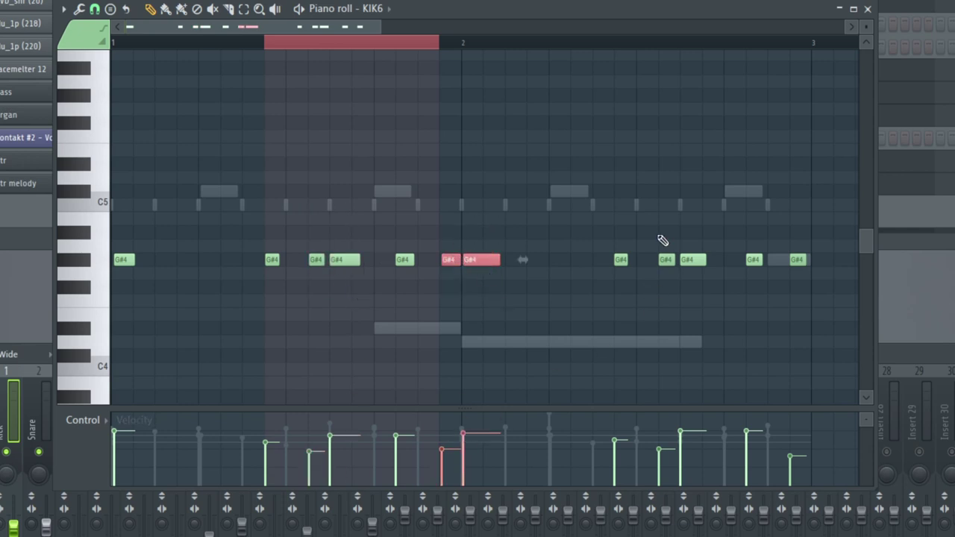
pyautogui.moveTo(659, 237); pyautogui.dragTo(708, 283)
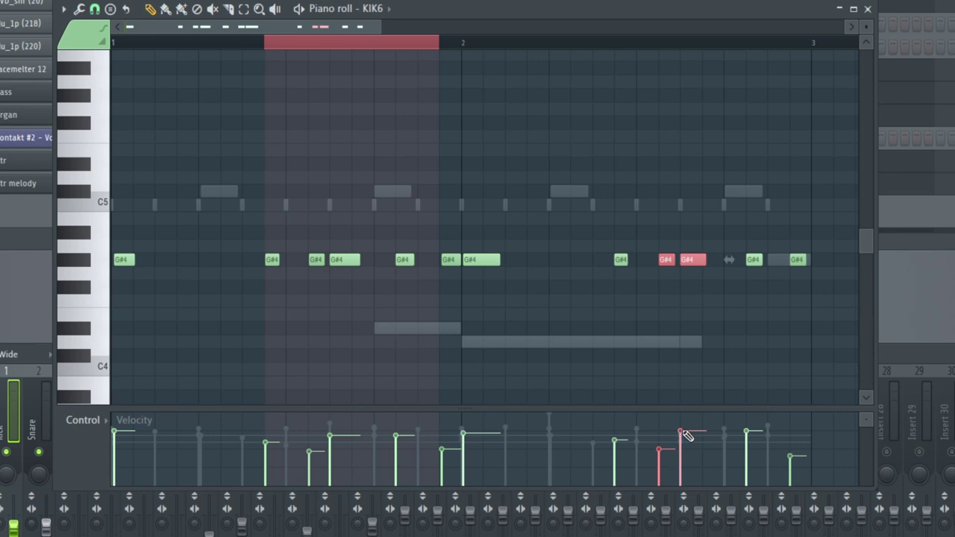
pyautogui.click(527, 380)
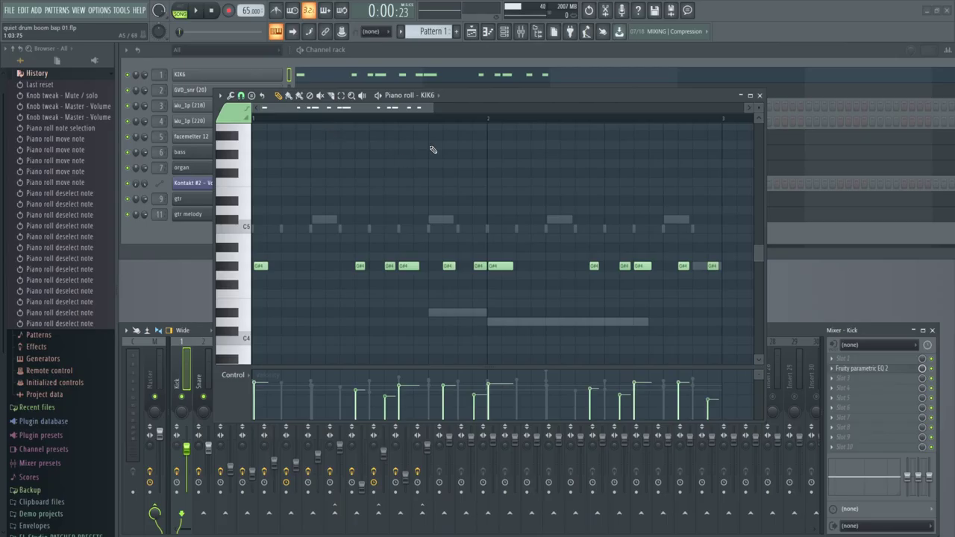
pyautogui.press('Escape')
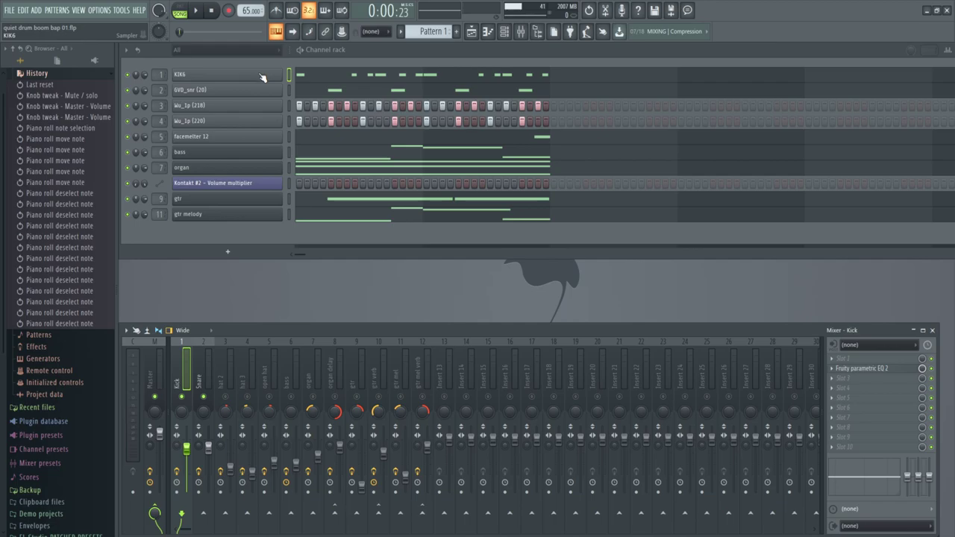
# Open the KIK6 channel's volume envelope settings and slightly reduce the Hold amount
pyautogui.click(262, 78)
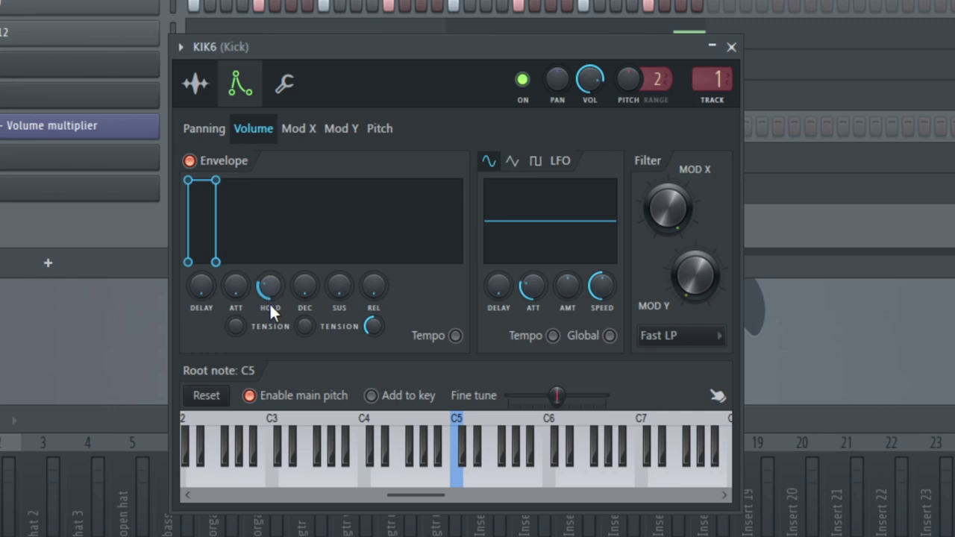
pyautogui.moveTo(270, 293)
pyautogui.mouseDown()
pyautogui.moveTo(270, 263)
pyautogui.moveTo(268, 297)
pyautogui.mouseUp()
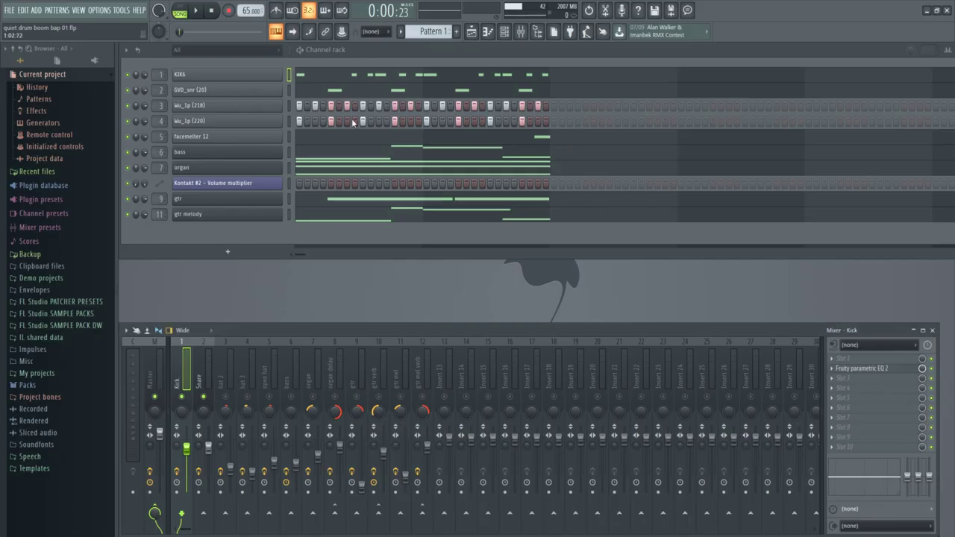
# Reopen the KIK6 piano roll and point out the differing kick note lengths from the start of bar 2 back through bar 1
pyautogui.click(330, 78)
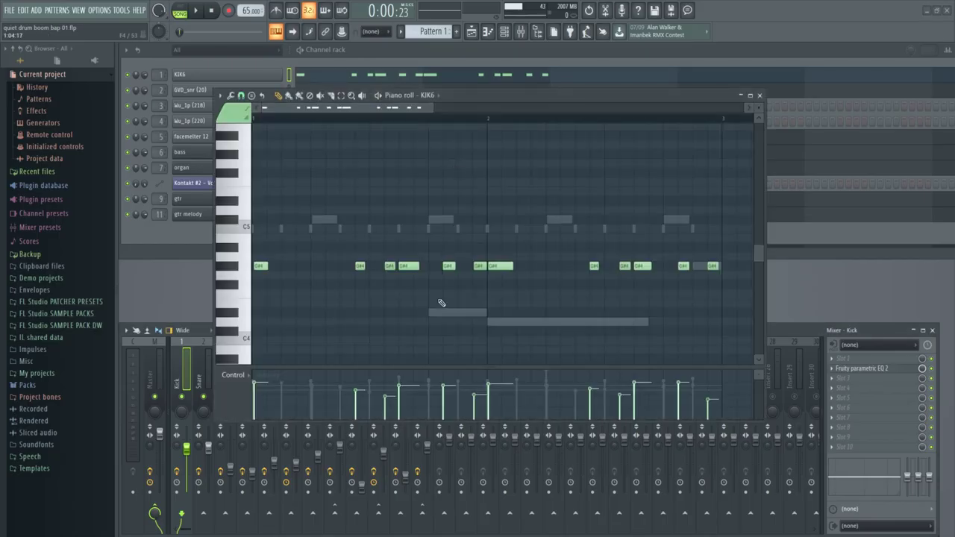
pyautogui.scroll(-3, 441, 303)
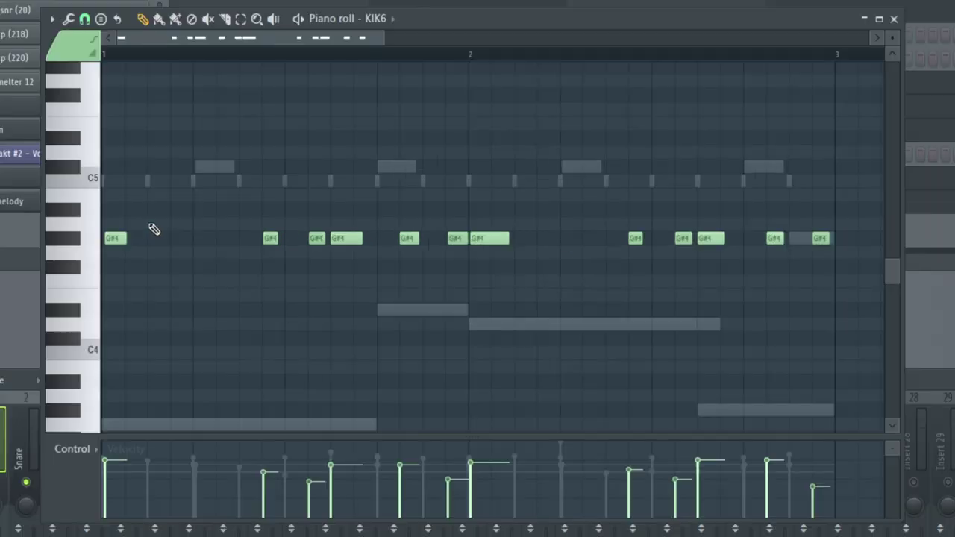
pyautogui.moveTo(475, 221); pyautogui.dragTo(508, 277)
pyautogui.moveTo(443, 219); pyautogui.dragTo(475, 267)
pyautogui.moveTo(403, 219); pyautogui.dragTo(420, 264)
pyautogui.moveTo(331, 203); pyautogui.dragTo(364, 261)
pyautogui.moveTo(310, 217); pyautogui.dragTo(324, 264)
pyautogui.rightClick(321, 255)
# Lengthen the first kick note to about five grid steps and play the pattern to hear the longer kick
pyautogui.moveTo(128, 238); pyautogui.dragTo(217, 238)
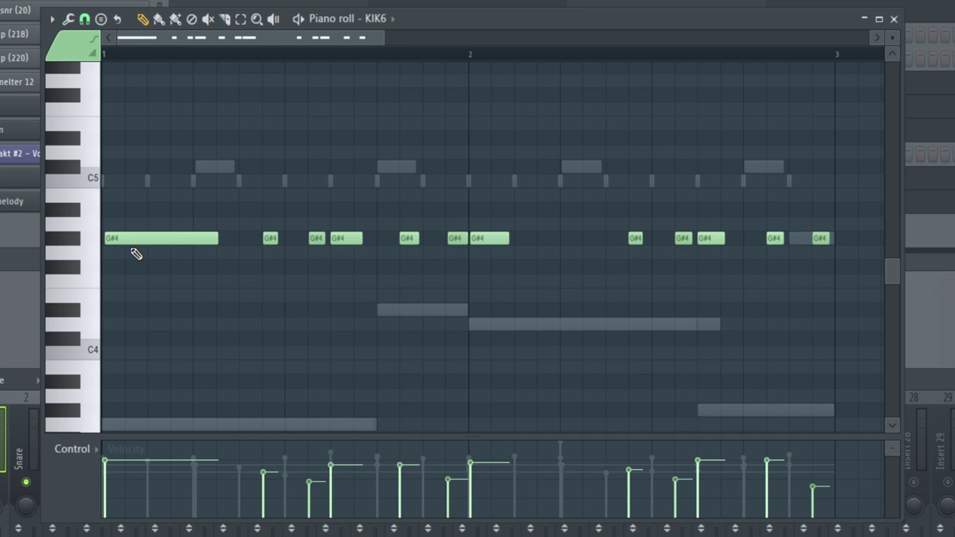
pyautogui.press('space')
pyautogui.press('space')
pyautogui.press('space')
pyautogui.press('space')
# Shorten the first kick note to a small fraction of a grid step and play the pattern to hear the clipped kick
pyautogui.moveTo(207, 238); pyautogui.dragTo(107, 251)
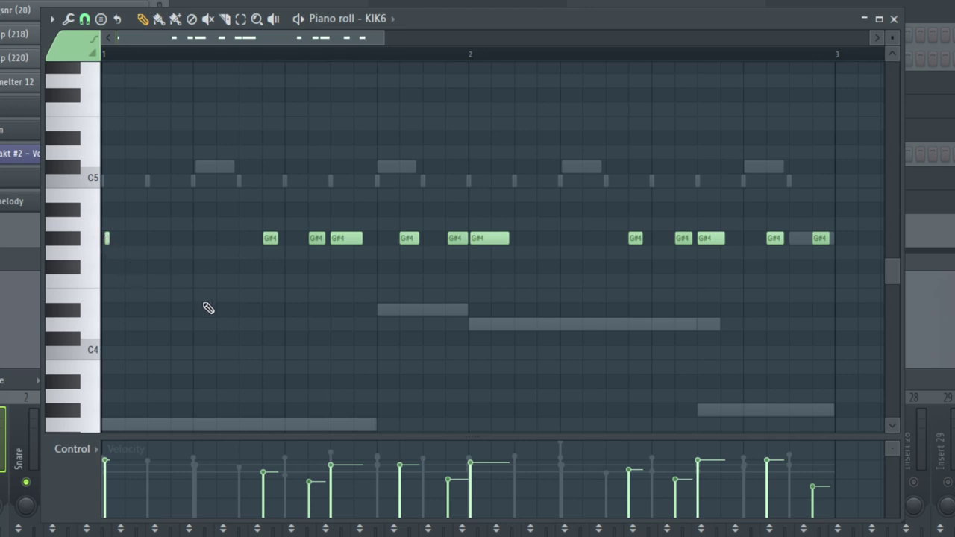
pyautogui.press('space')
pyautogui.press('space')
pyautogui.press('space')
pyautogui.press('space')
pyautogui.press('space')
pyautogui.press('space')
# Undo both length changes on the first kick note and select all the kick notes in the pattern
pyautogui.hotkey('ctrl', 'z')
pyautogui.hotkey('ctrl', 'z')
pyautogui.moveTo(840, 274); pyautogui.dragTo(109, 241)
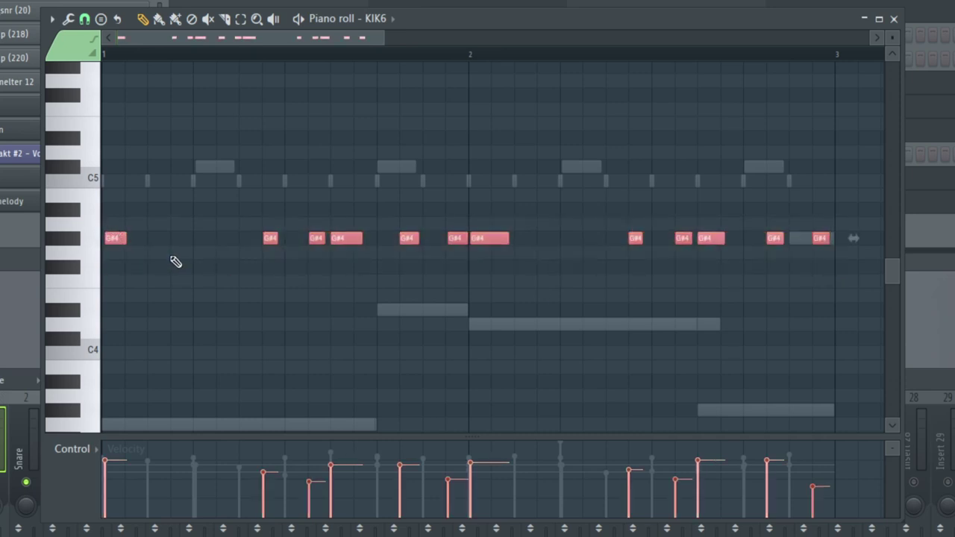
# Close the KIK6 piano roll and audition the GVD_snr (20) snare sample in The Lunch77 RZA Drumkit folder
pyautogui.click(894, 19)
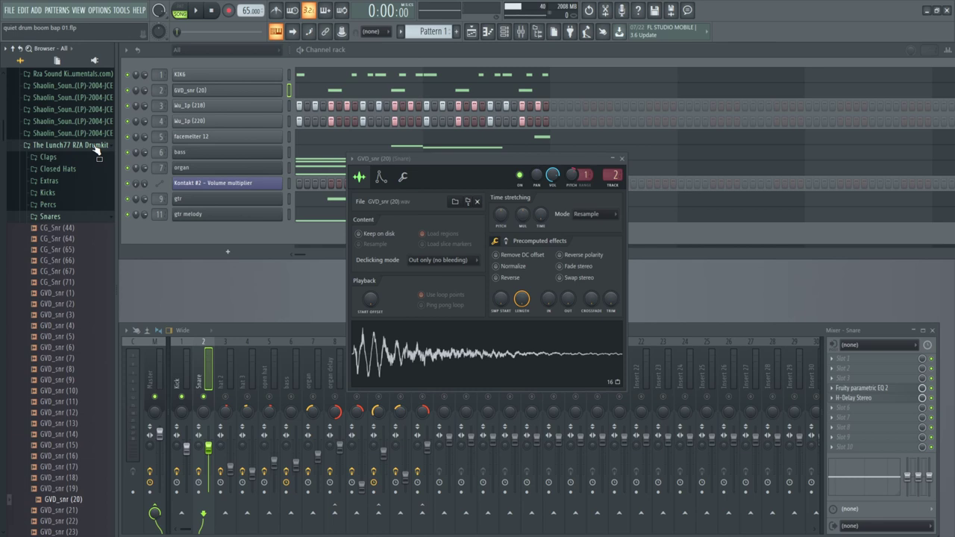
pyautogui.click(77, 502)
pyautogui.click(77, 502)
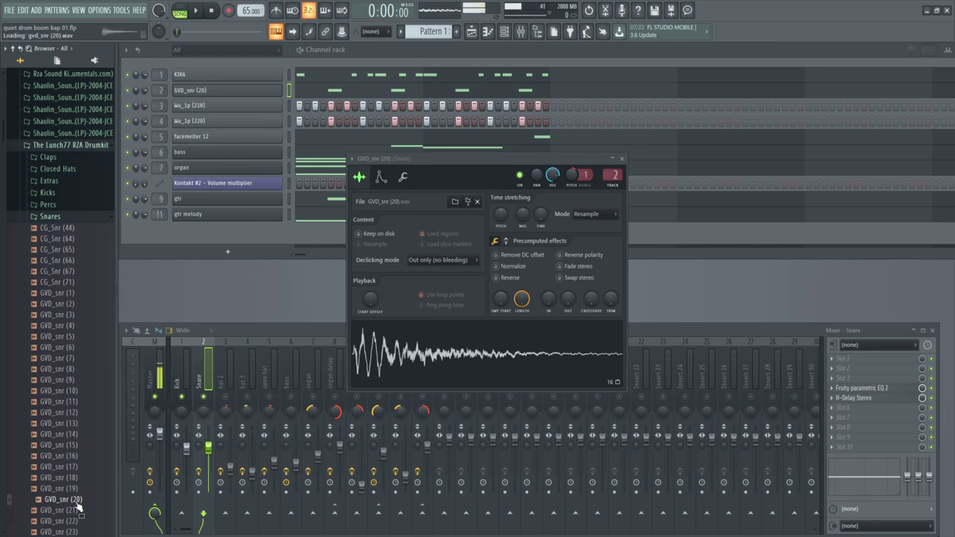
pyautogui.click(77, 502)
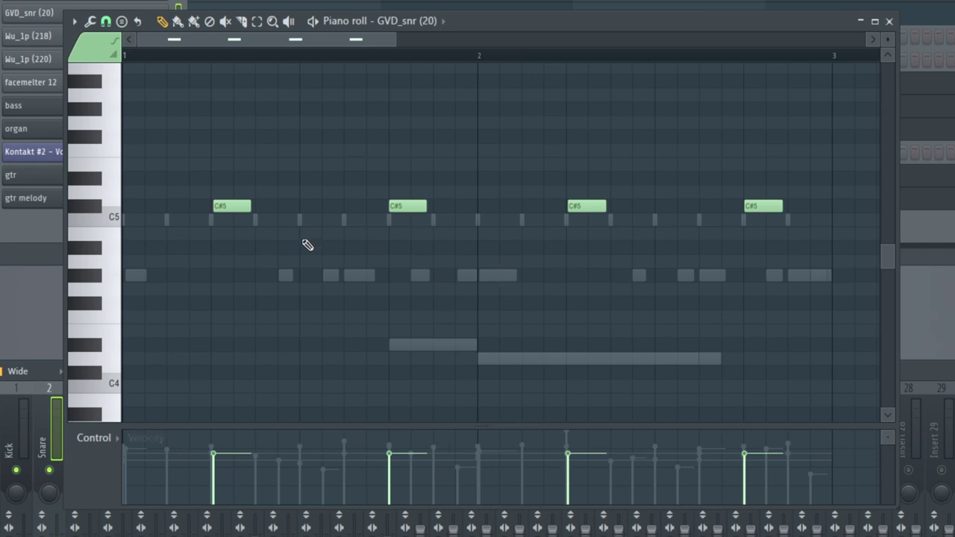
# Examine how far the first snare note sits off the grid in the GVD_snr (20) piano roll and play the pattern
pyautogui.keyDown('ctrl'); pyautogui.scroll(3, 209, 226); pyautogui.keyUp('ctrl')
pyautogui.keyDown('ctrl'); pyautogui.scroll(2, 210, 224); pyautogui.keyUp('ctrl')
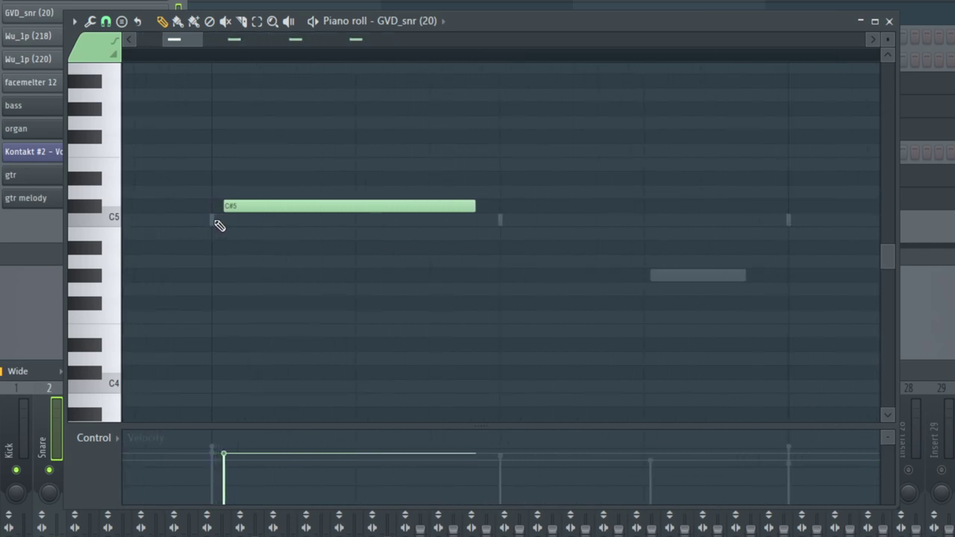
pyautogui.keyDown('ctrl'); pyautogui.scroll(-1, 302, 292); pyautogui.keyUp('ctrl')
pyautogui.keyDown('ctrl'); pyautogui.scroll(-6, 302, 293); pyautogui.keyUp('ctrl')
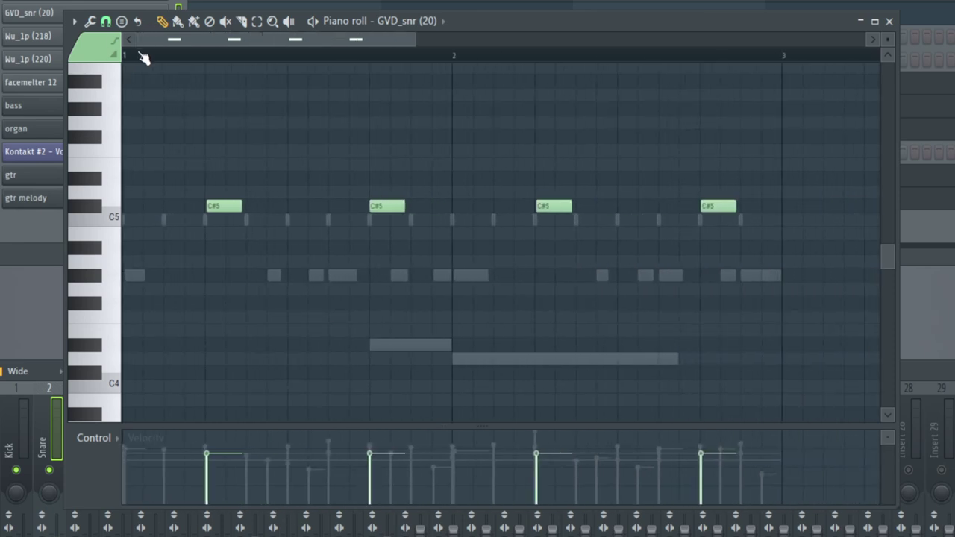
pyautogui.press('space')
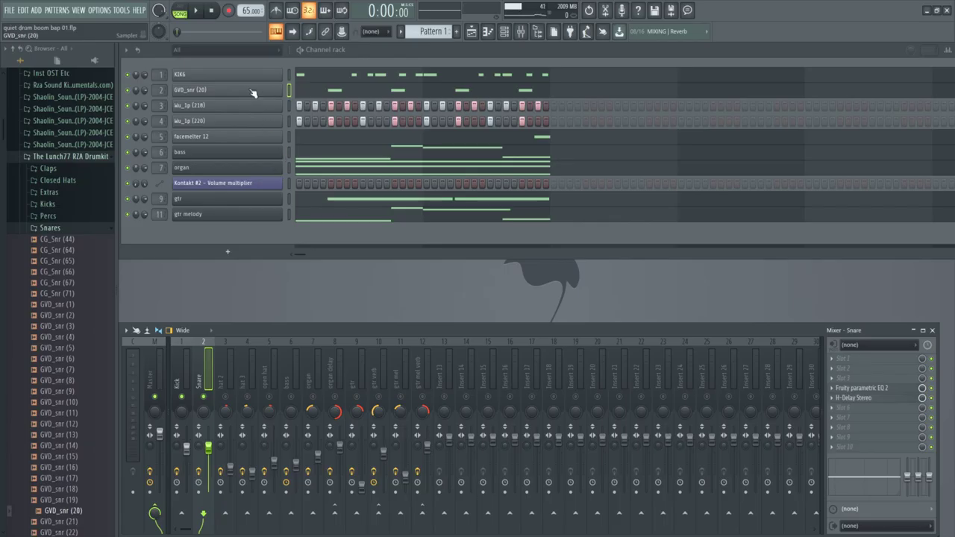
# Review the snare track's Fruity parametric EQ 2 curve and its H-Delay Stereo slap delay settings, closing each plugin after viewing
pyautogui.click(337, 92)
pyautogui.click(861, 388)
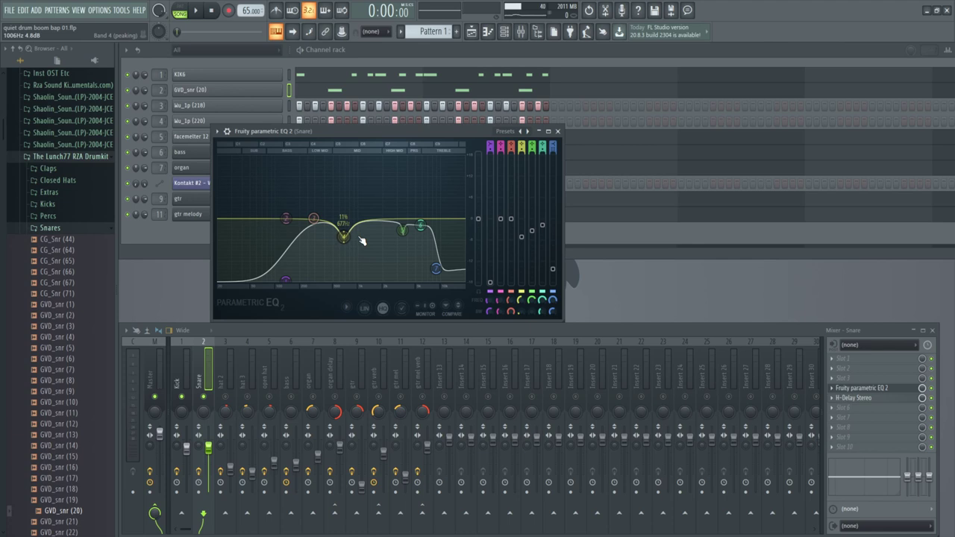
pyautogui.click(557, 132)
pyautogui.click(854, 398)
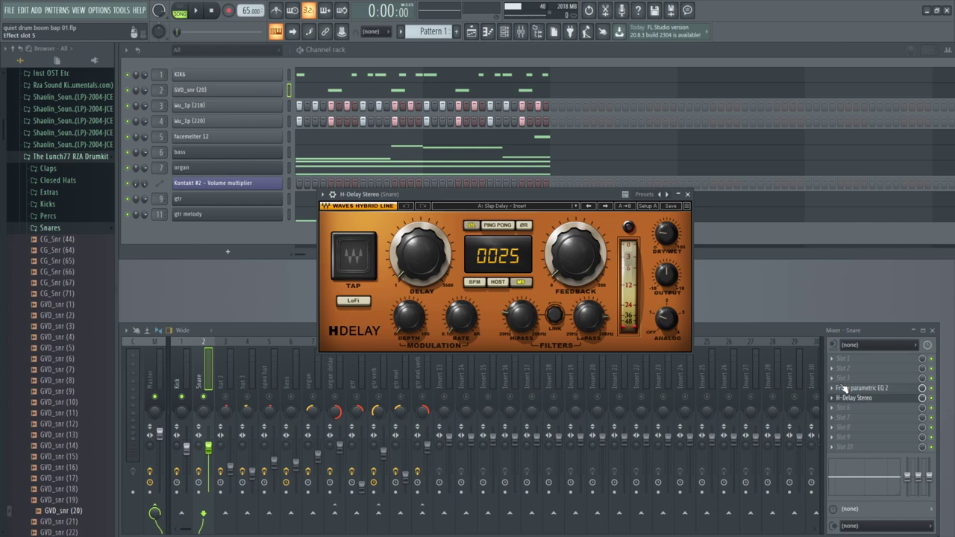
pyautogui.moveTo(542, 189); pyautogui.dragTo(537, 181)
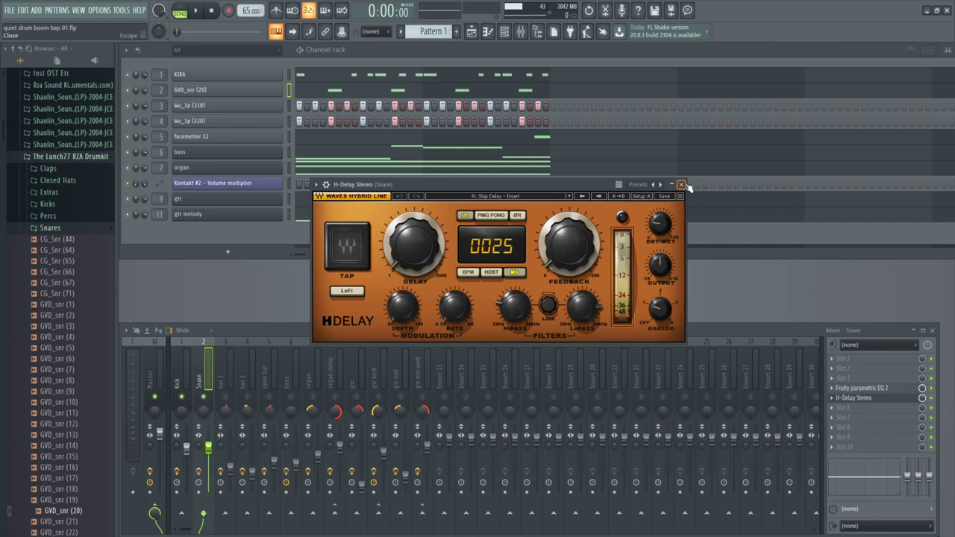
pyautogui.click(681, 184)
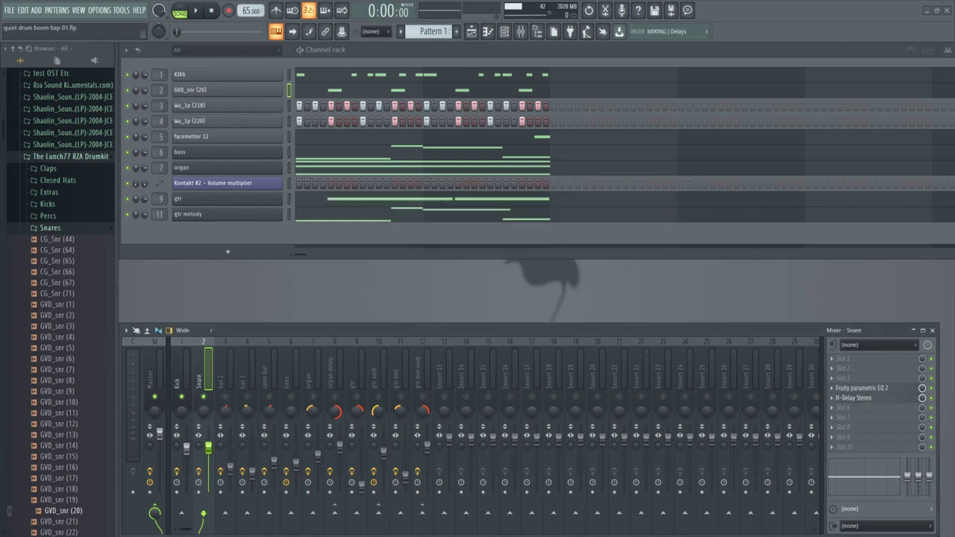
# Locate the Wu_1p (218) hat sample in the browser, audition it and close its channel settings
pyautogui.click(231, 106)
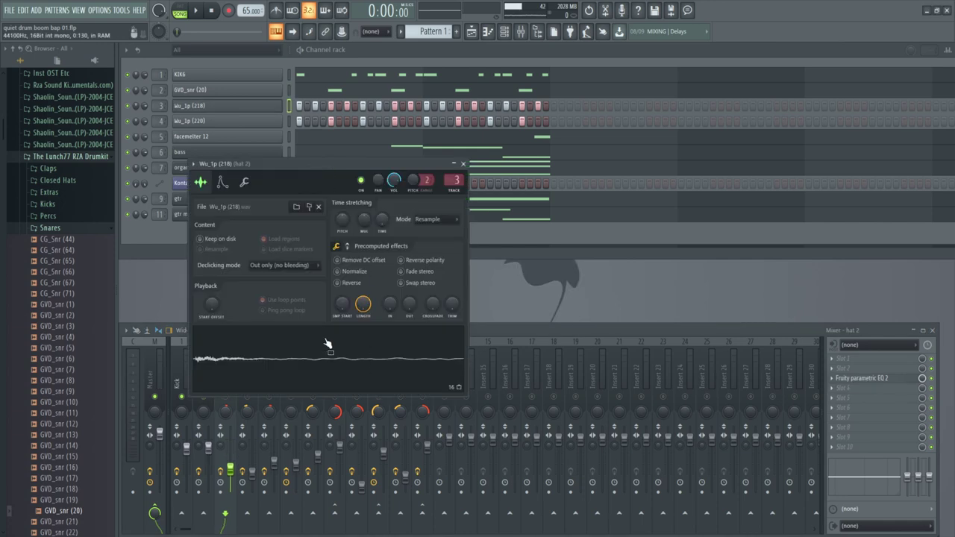
pyautogui.click(309, 207)
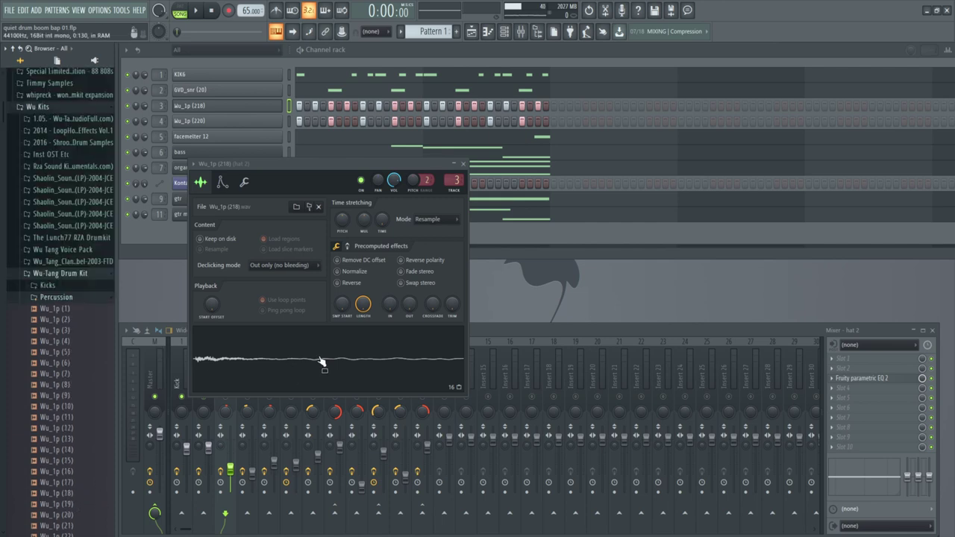
pyautogui.moveTo(336, 366); pyautogui.dragTo(398, 361)
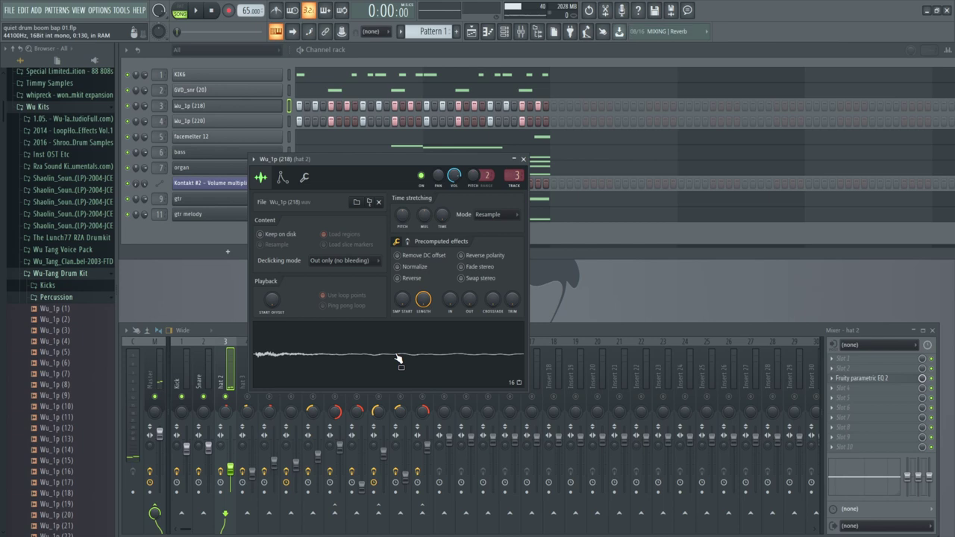
pyautogui.click(524, 160)
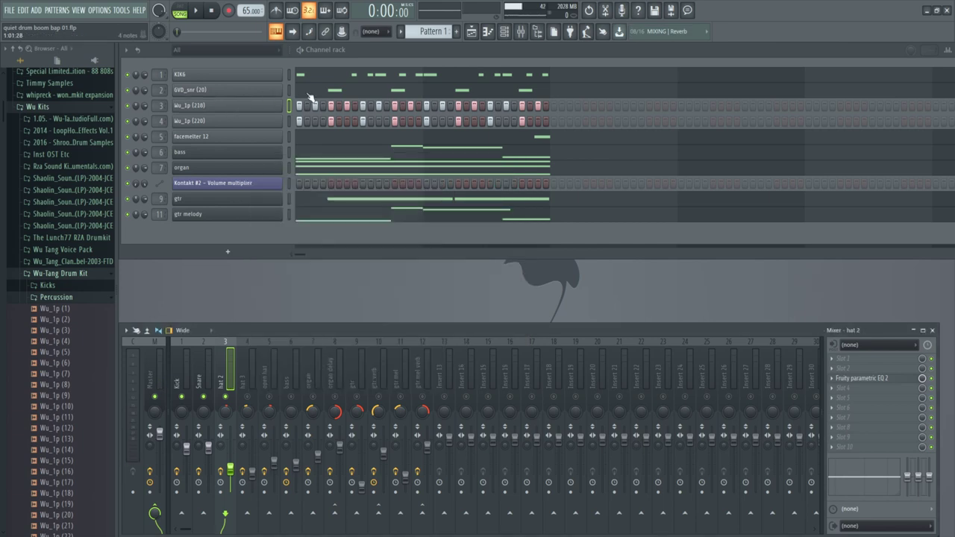
# Open the Wu_1p (218) piano roll and point out the spacing and velocities of the first four hat notes
pyautogui.press('F7')
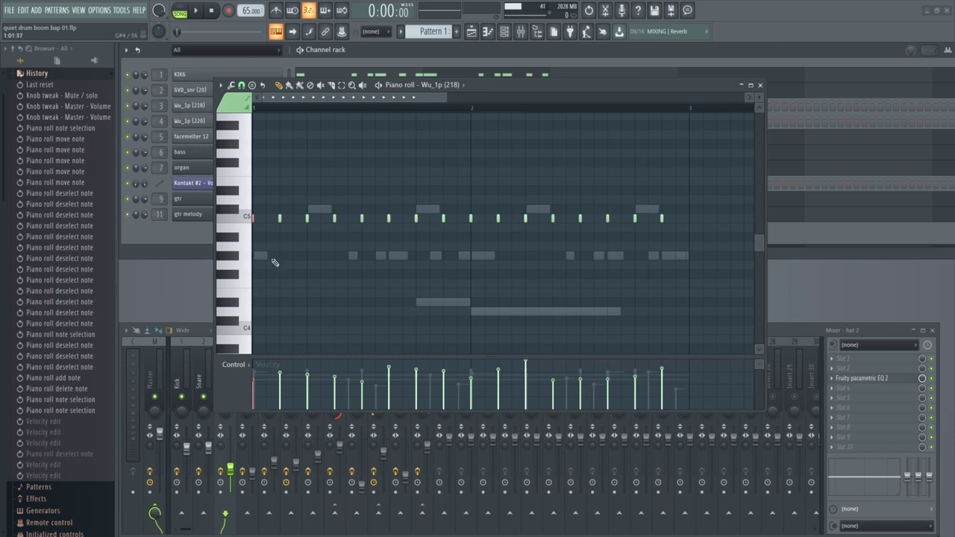
pyautogui.click(267, 239)
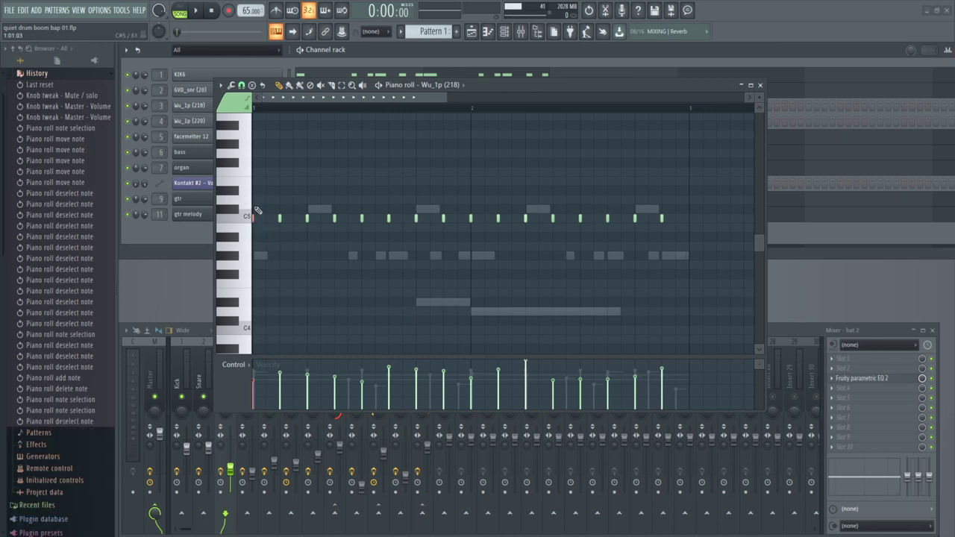
pyautogui.moveTo(261, 207); pyautogui.dragTo(337, 222)
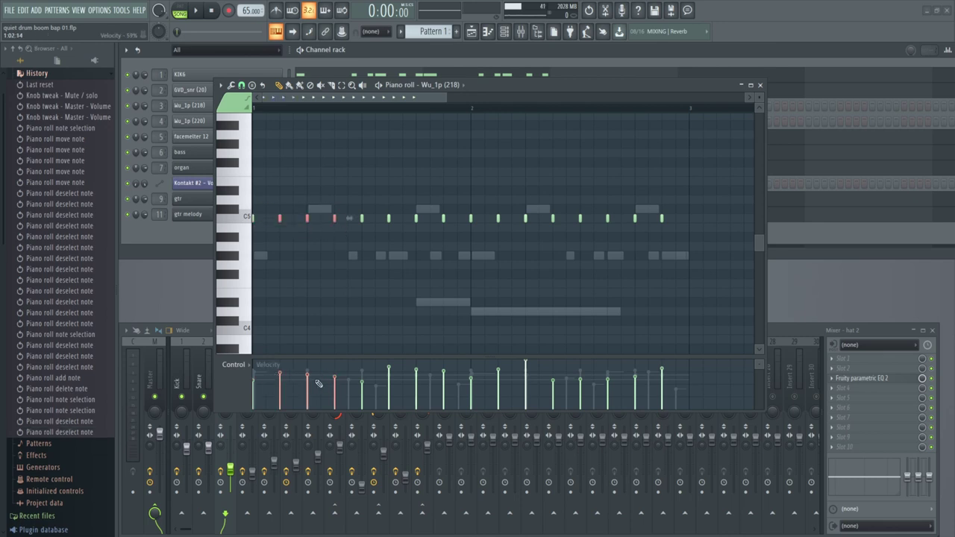
pyautogui.click(273, 262)
pyautogui.rightClick(268, 261)
pyautogui.moveTo(265, 258); pyautogui.dragTo(253, 188)
pyautogui.moveTo(282, 240); pyautogui.dragTo(271, 205)
pyautogui.moveTo(314, 245); pyautogui.dragTo(296, 190)
pyautogui.moveTo(344, 250); pyautogui.dragTo(311, 160)
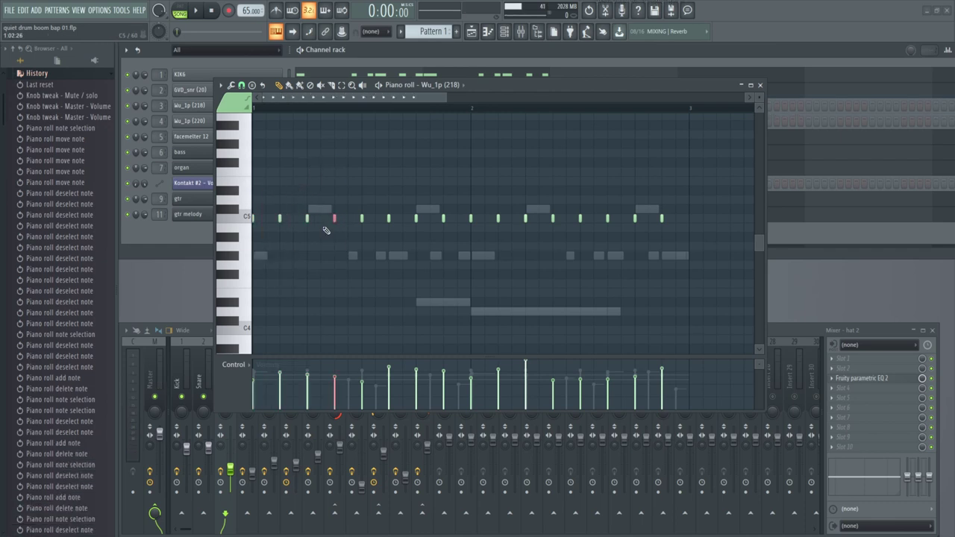
pyautogui.click(332, 257)
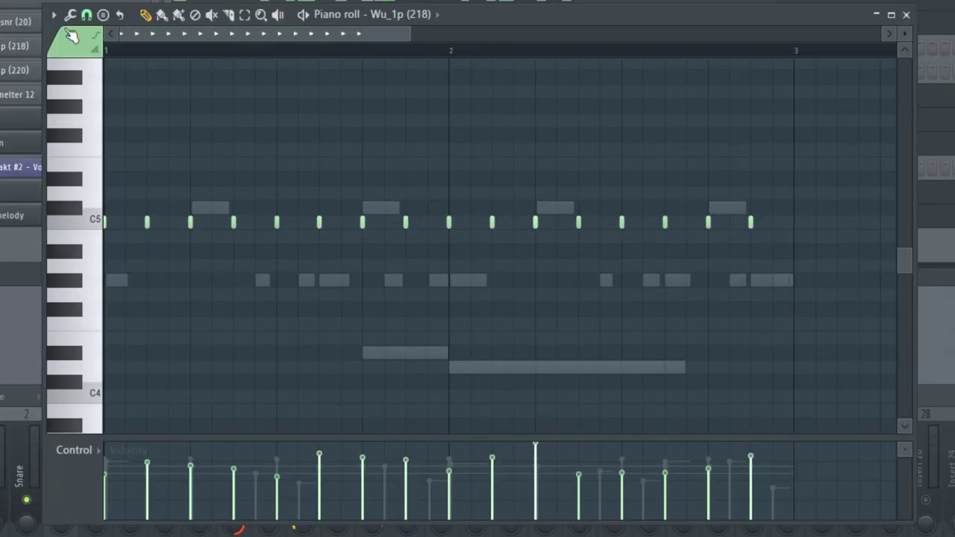
# Try several bipolar velocity randomization amounts on the Wu_1p (218) hat notes with the piano roll randomizer
pyautogui.click(221, 86)
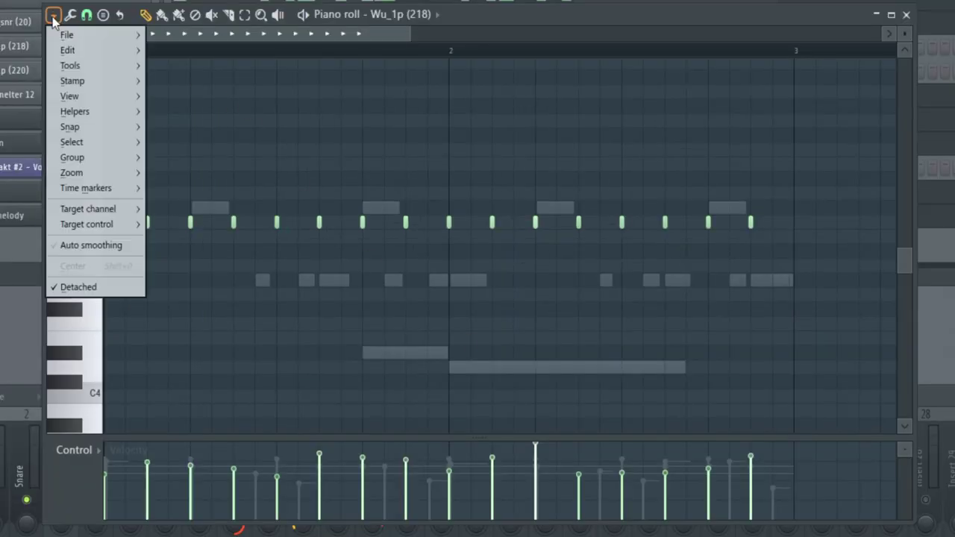
pyautogui.moveTo(71, 67)
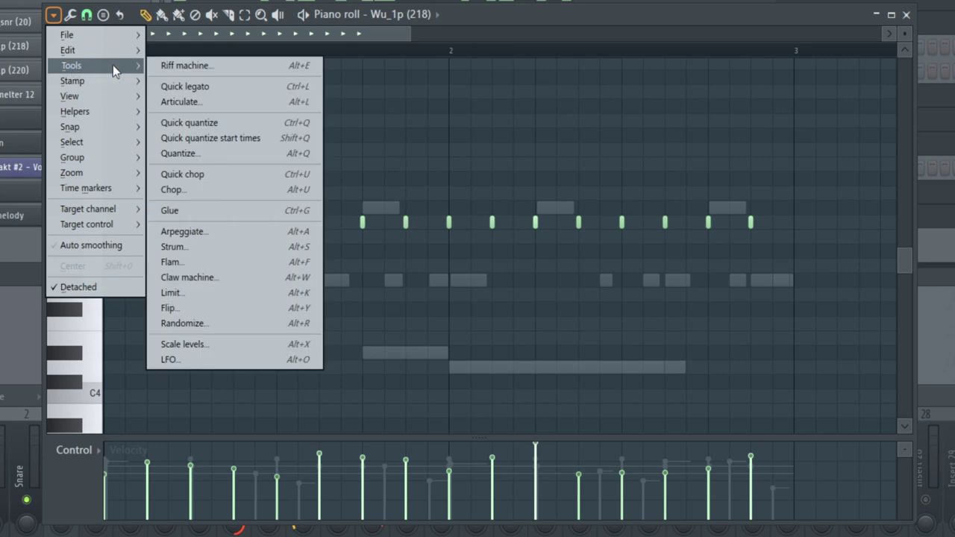
pyautogui.click(244, 325)
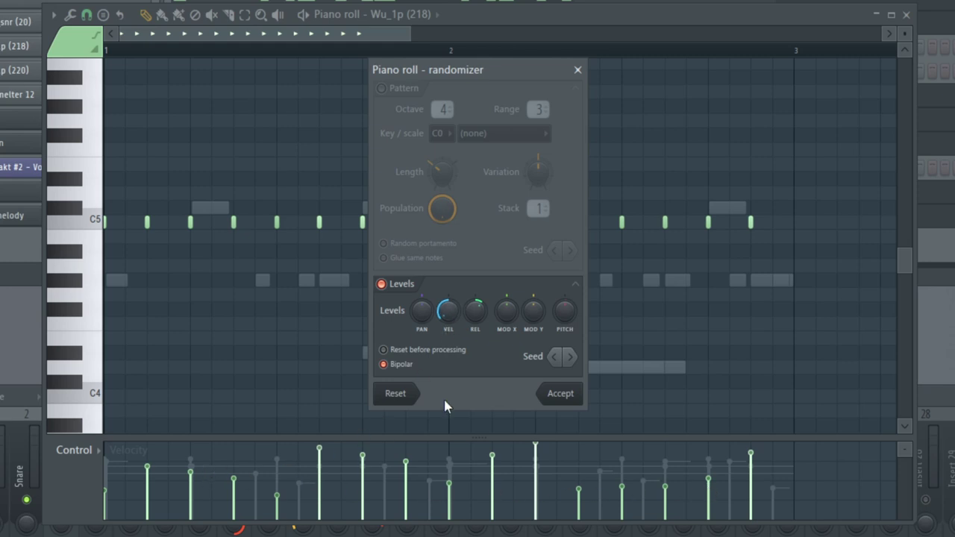
pyautogui.moveTo(448, 326); pyautogui.dragTo(448, 386)
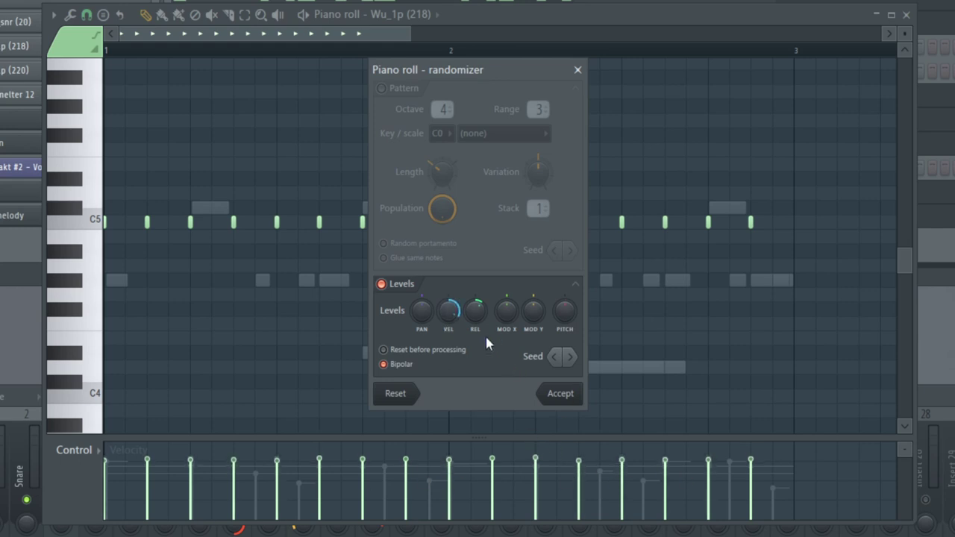
pyautogui.moveTo(450, 317); pyautogui.dragTo(450, 303)
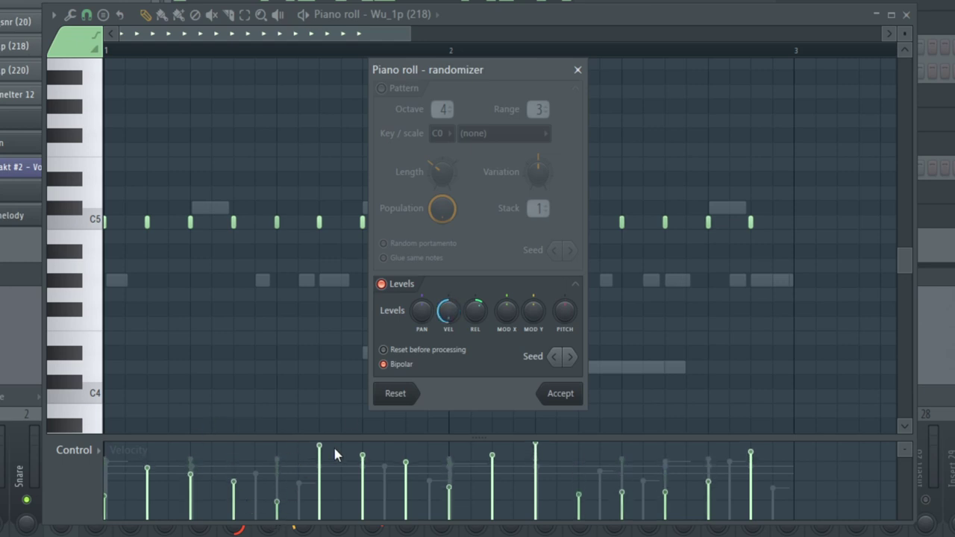
pyautogui.moveTo(449, 311)
pyautogui.mouseDown()
pyautogui.moveTo(448, 329)
pyautogui.moveTo(449, 316)
pyautogui.mouseUp()
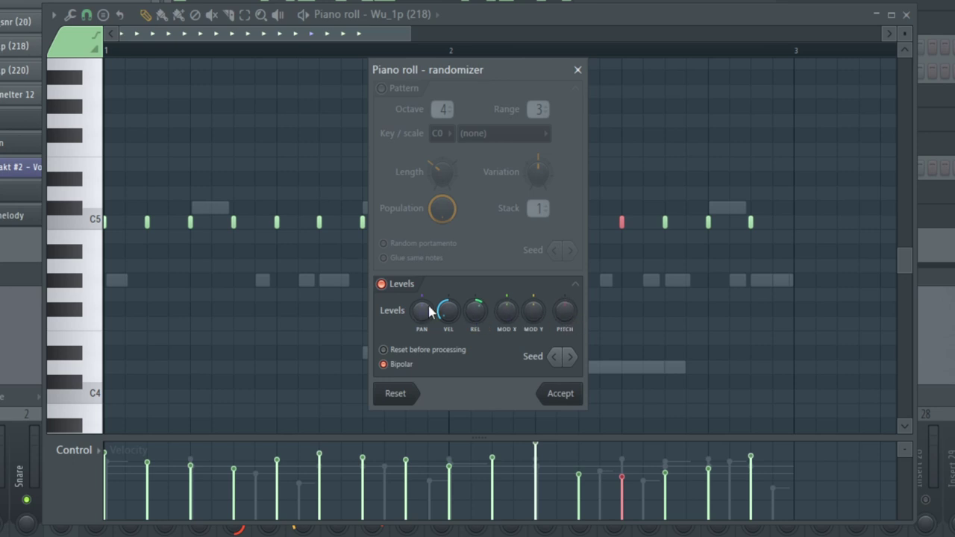
pyautogui.click(578, 70)
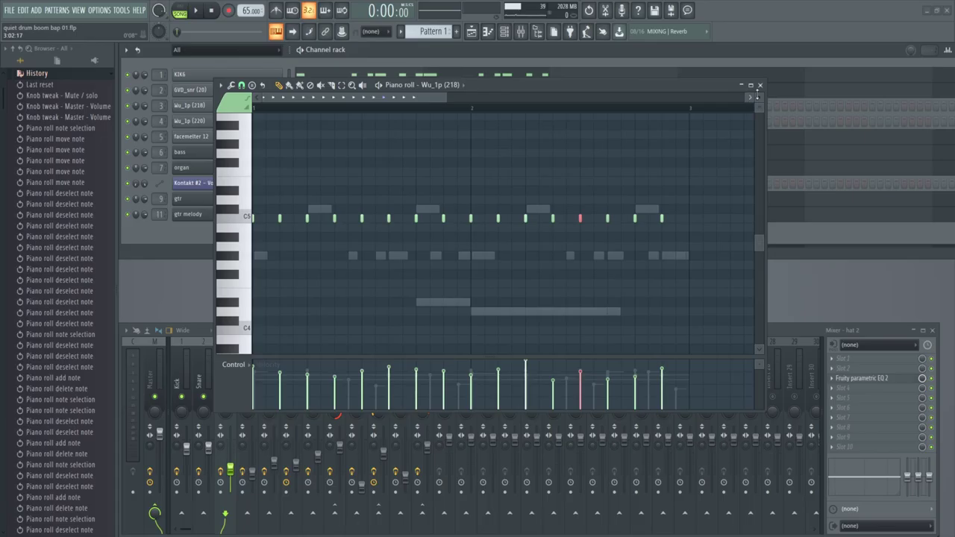
# Close the Wu_1p (218) piano roll and play the pattern to hear the hats with the full beat
pyautogui.click(906, 15)
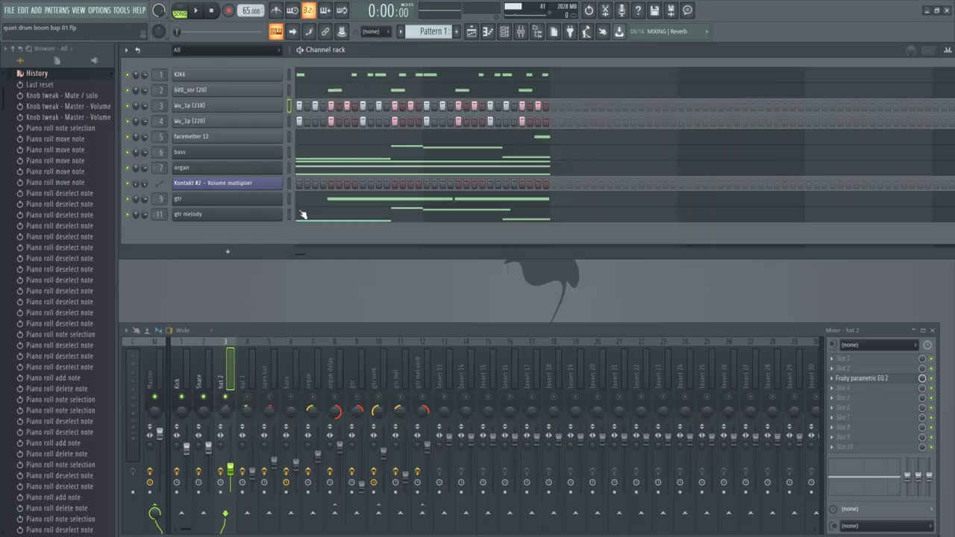
pyautogui.press('space')
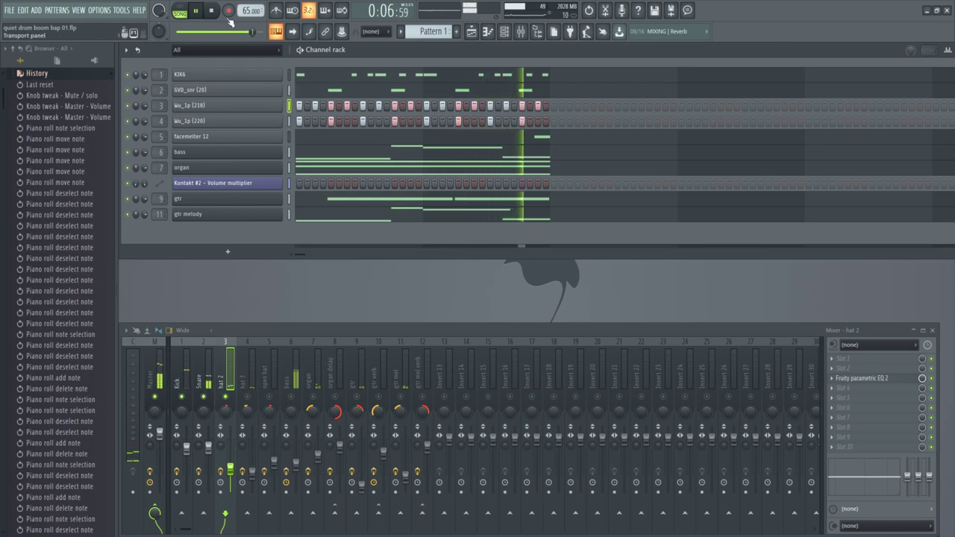
pyautogui.press('space')
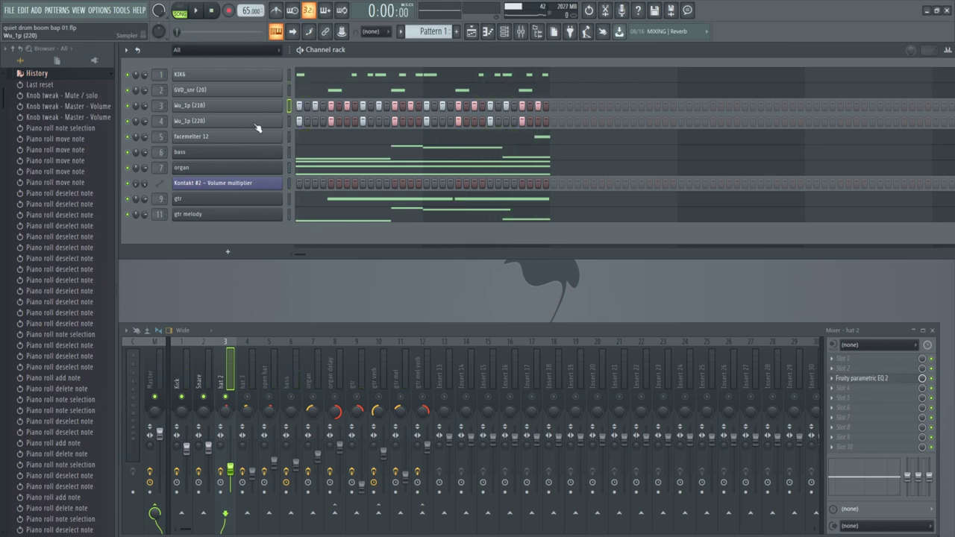
# Open the Wu_1p (220) hat channel and locate its sample in the Wu-Tang Drum Kit folder of the browser
pyautogui.click(254, 123)
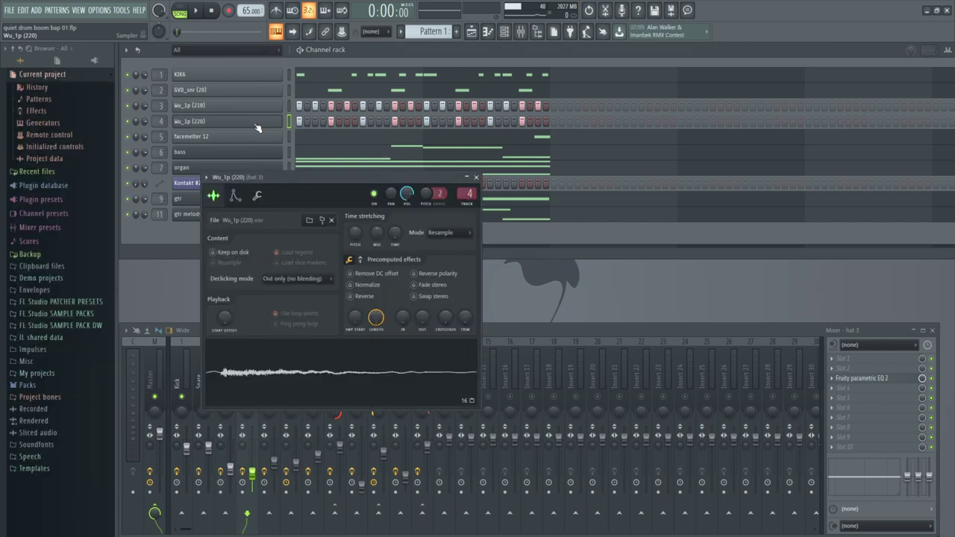
pyautogui.click(322, 221)
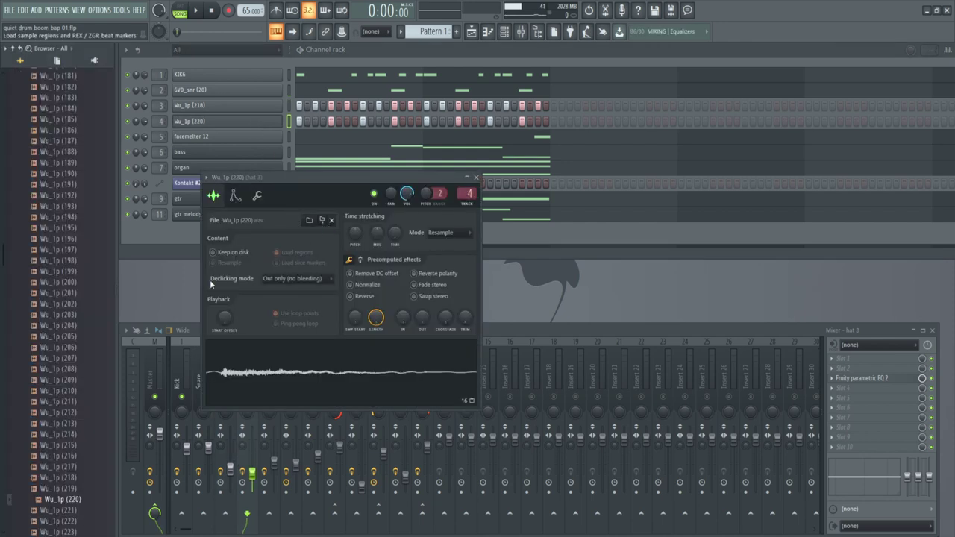
pyautogui.scroll(10, 85, 437)
pyautogui.scroll(10, 102, 379)
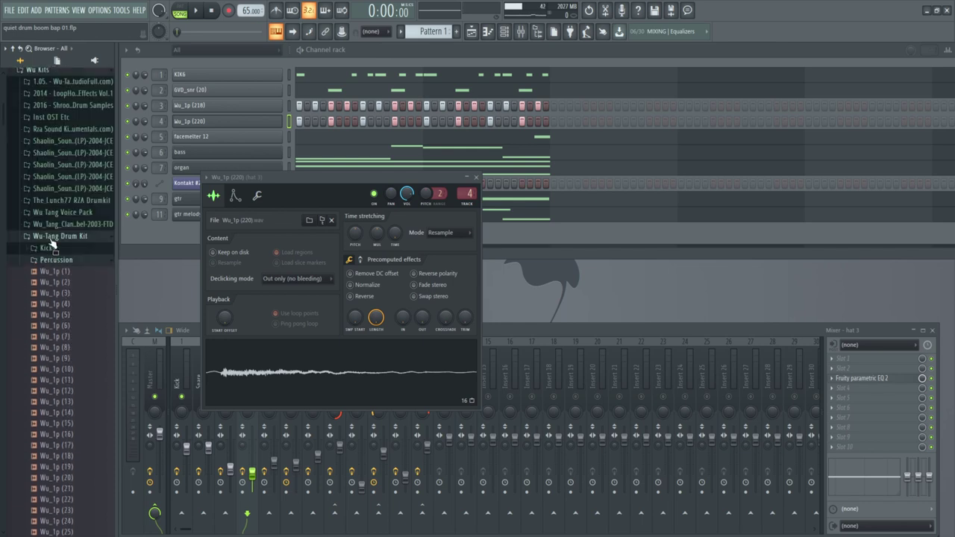
pyautogui.scroll(7, 76, 253)
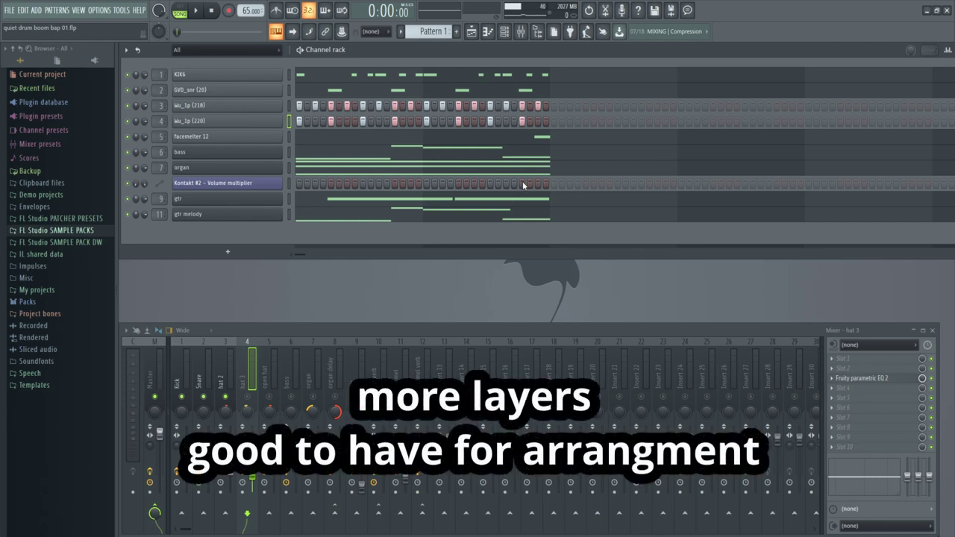
# Open the Wu_1p (220) piano roll and play the pattern to hear the second hat layer
pyautogui.press('F7')
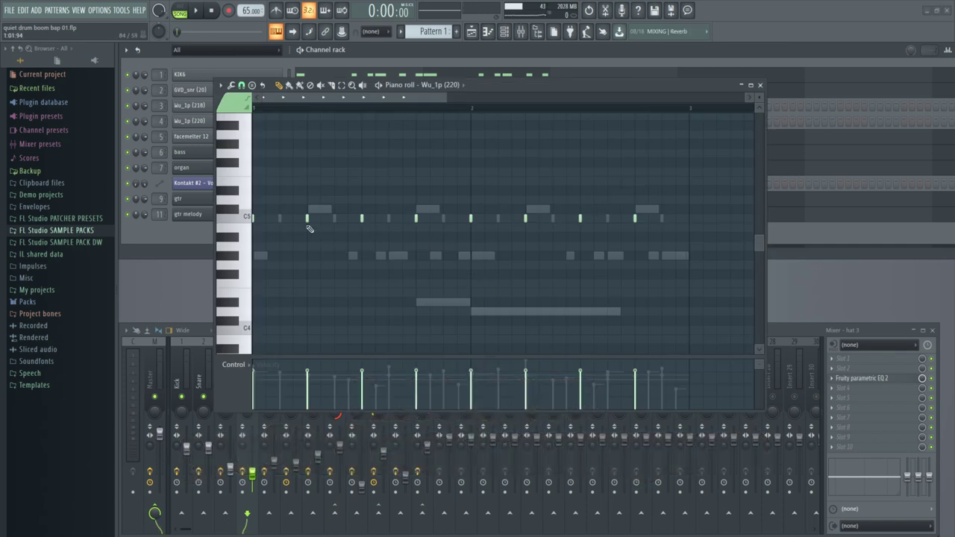
pyautogui.press('space')
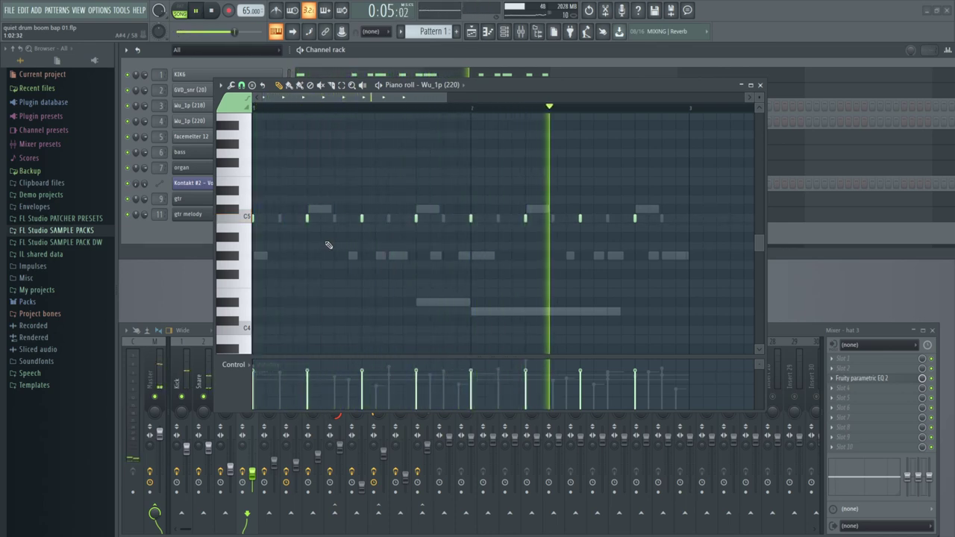
# Preview the facemelter 12 open hat sample in its channel settings and view its note in the piano roll
pyautogui.press('space')
pyautogui.press('F7')
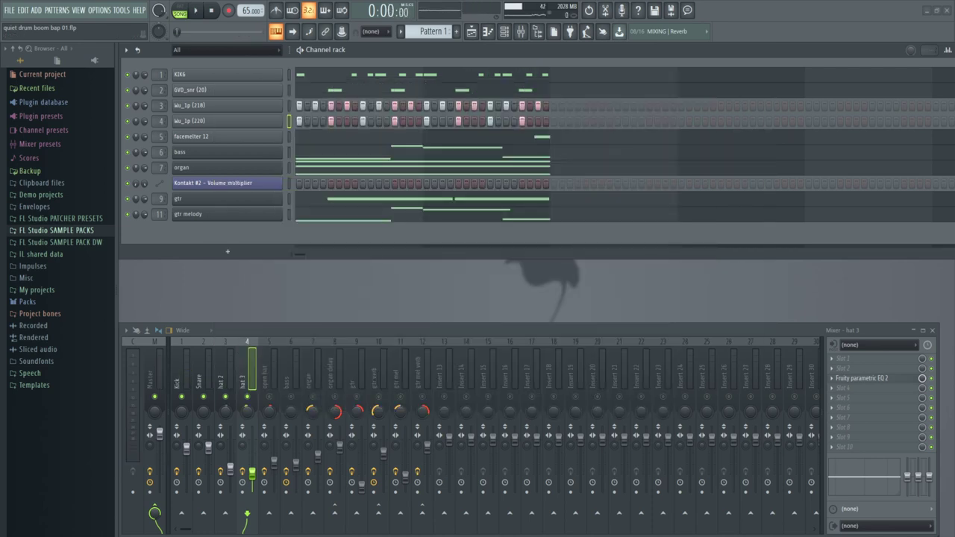
pyautogui.click(207, 136)
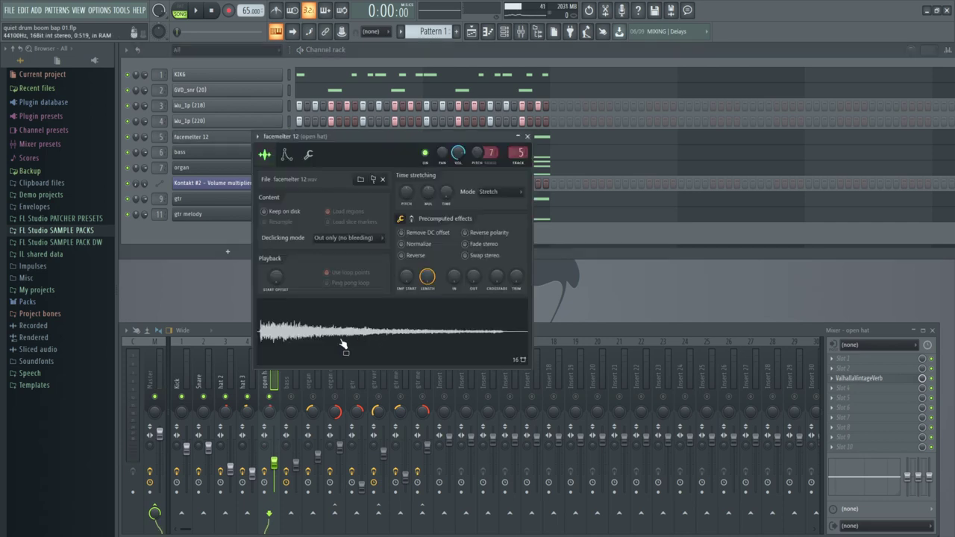
pyautogui.click(343, 344)
pyautogui.press('Escape')
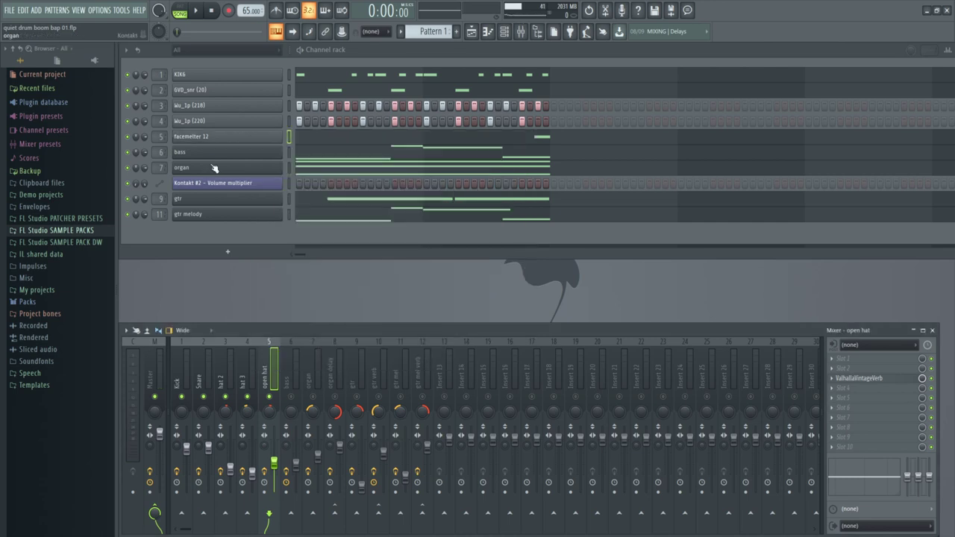
pyautogui.click(339, 140)
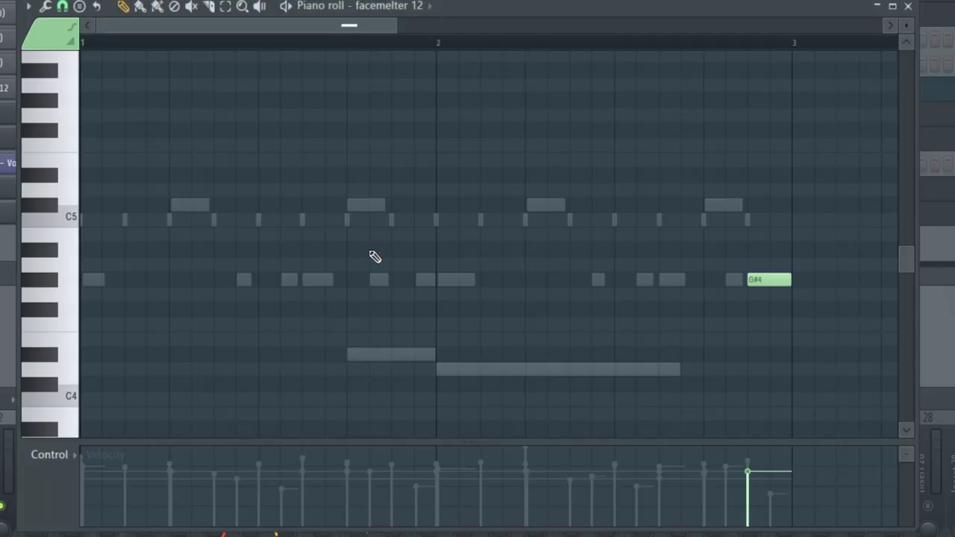
pyautogui.moveTo(833, 316); pyautogui.dragTo(724, 271)
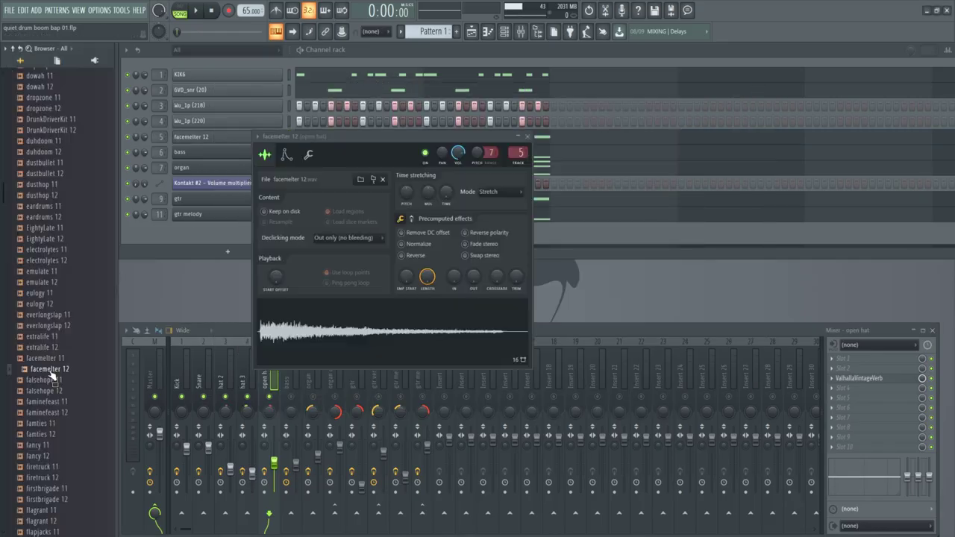
# Locate the facemelter 12 sample in the browser and inspect the ValhallaVintageVerb settings on the open hat mixer track
pyautogui.click(50, 371)
pyautogui.moveTo(51, 370); pyautogui.dragTo(54, 370)
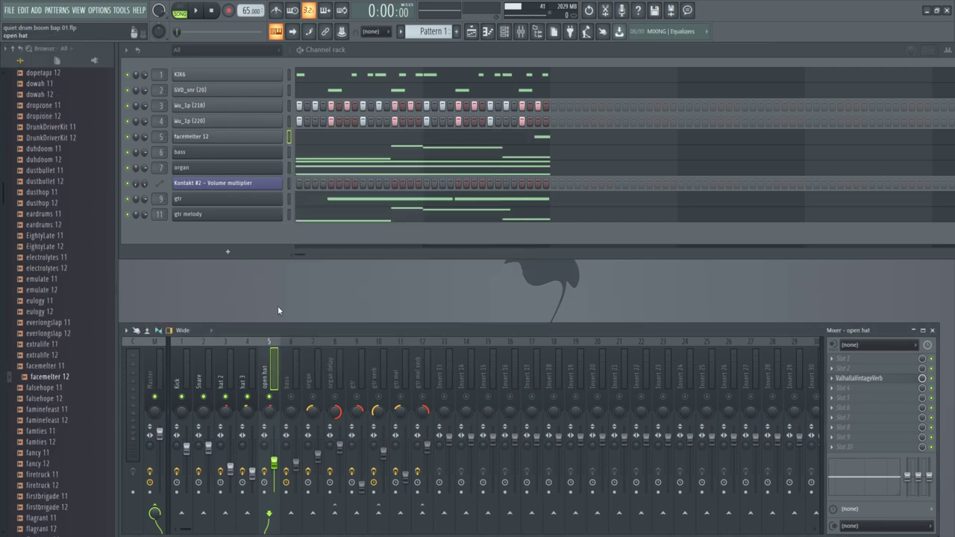
pyautogui.click(858, 379)
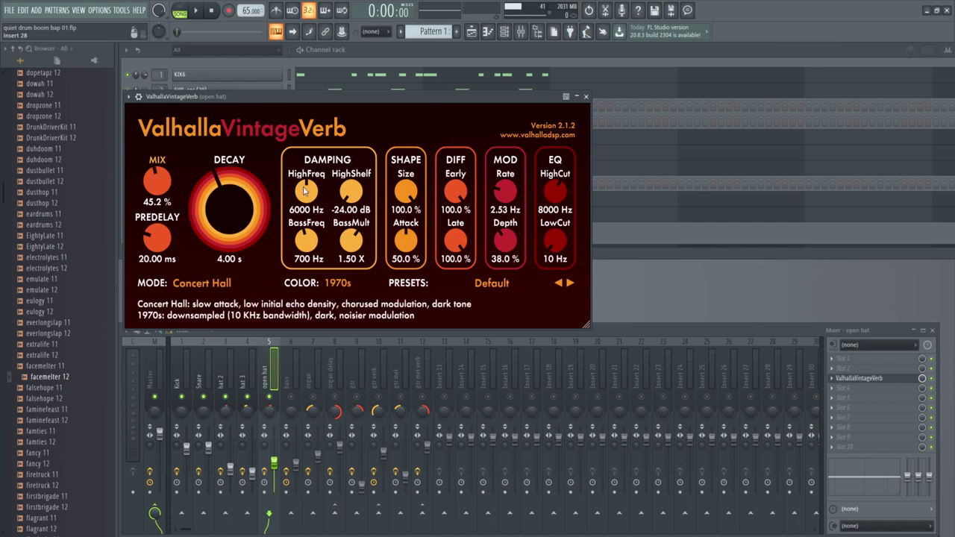
pyautogui.click(586, 97)
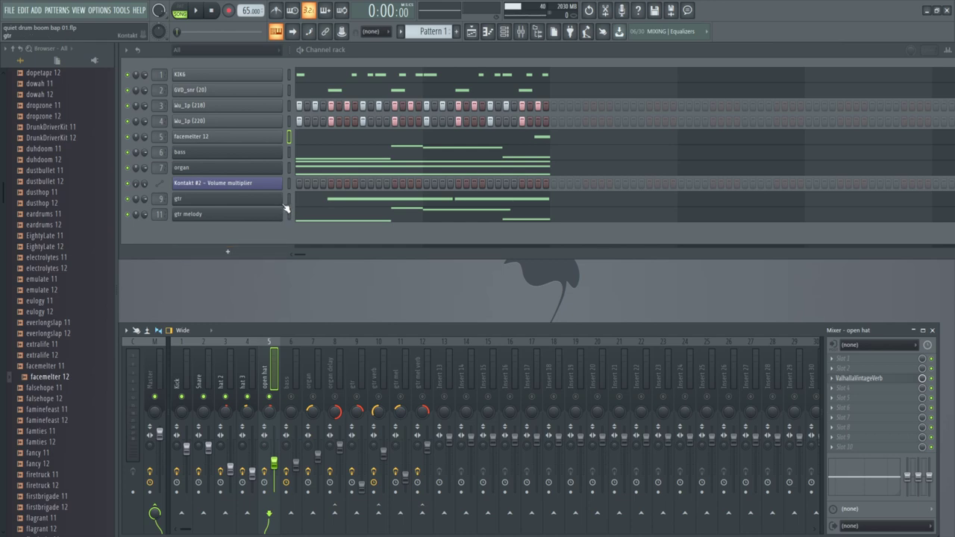
# Play the end of the pattern from the facemelter 12 piano roll to hear the open hat, and audition its browser sample
pyautogui.click(497, 145)
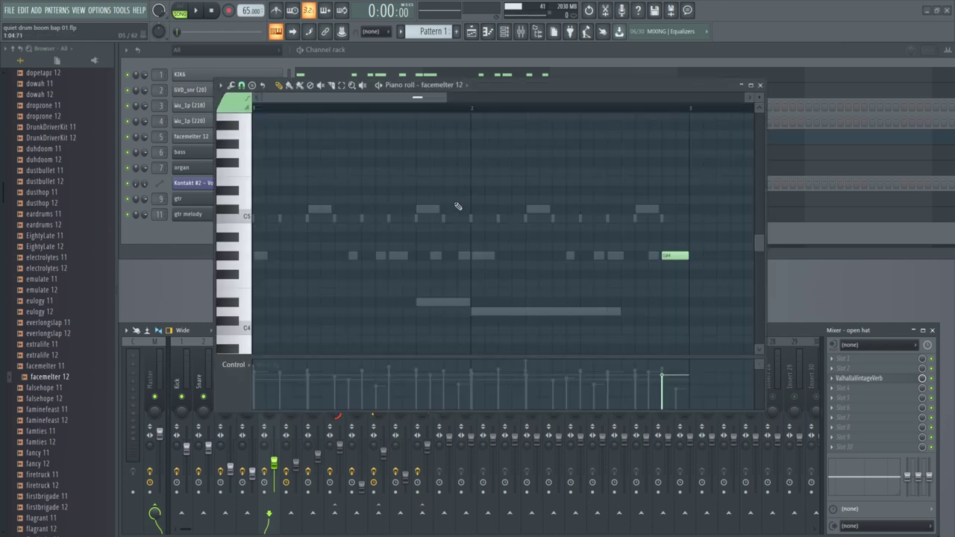
pyautogui.click(636, 110)
pyautogui.press('space')
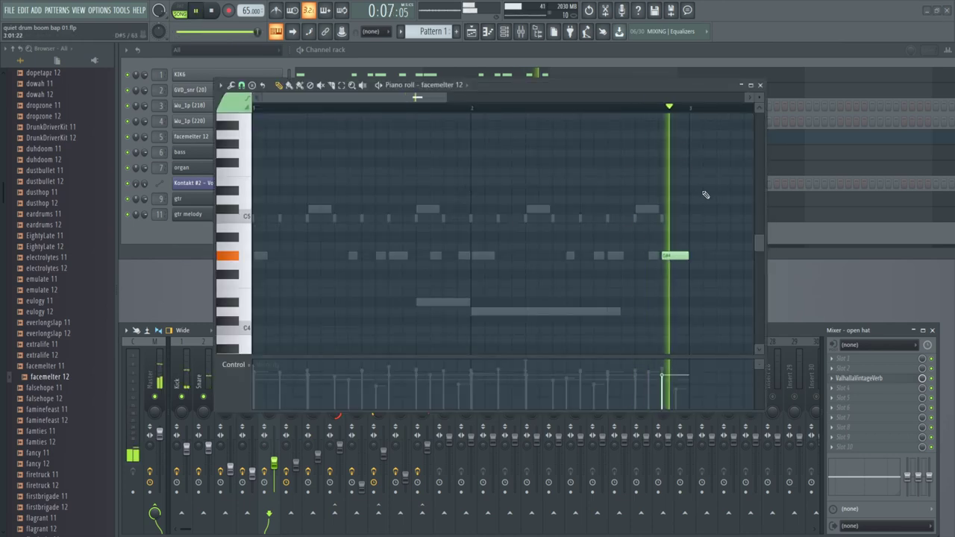
pyautogui.press('space')
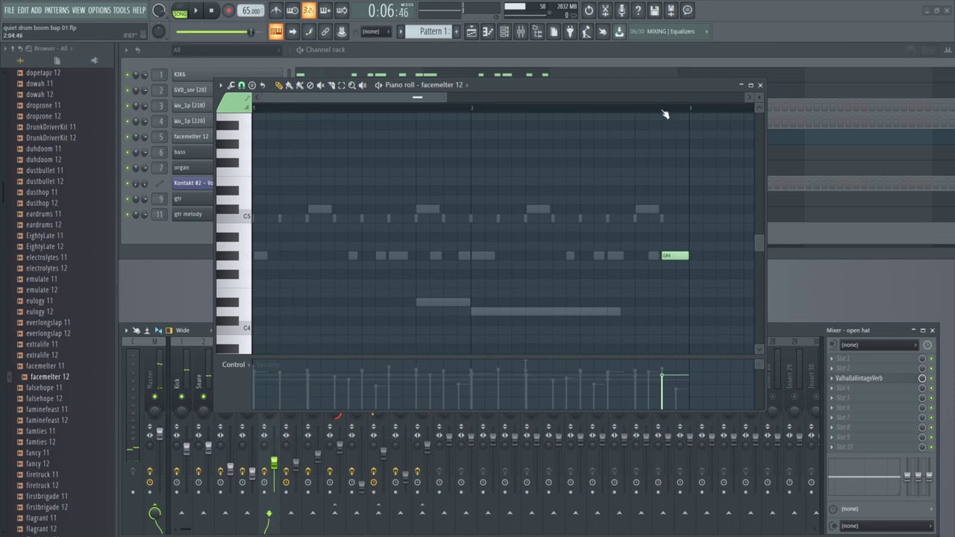
pyautogui.click(46, 377)
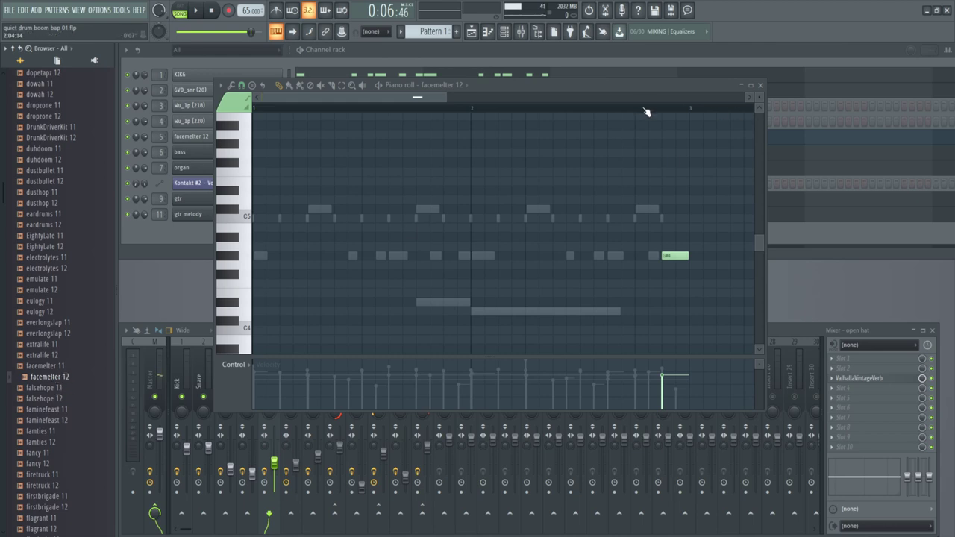
pyautogui.press('space')
pyautogui.press('space')
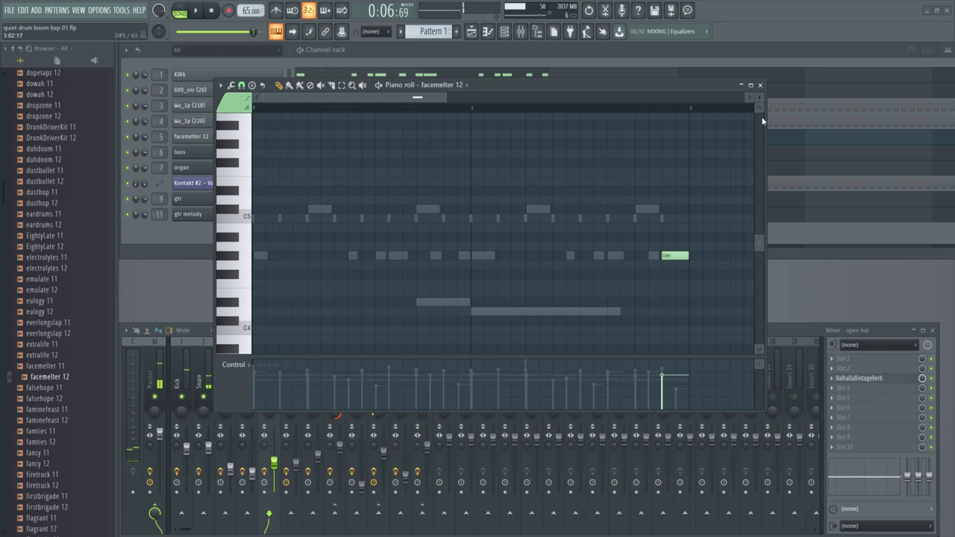
# Close the facemelter 12 piano roll and play the complete drum pattern from the start
pyautogui.click(761, 85)
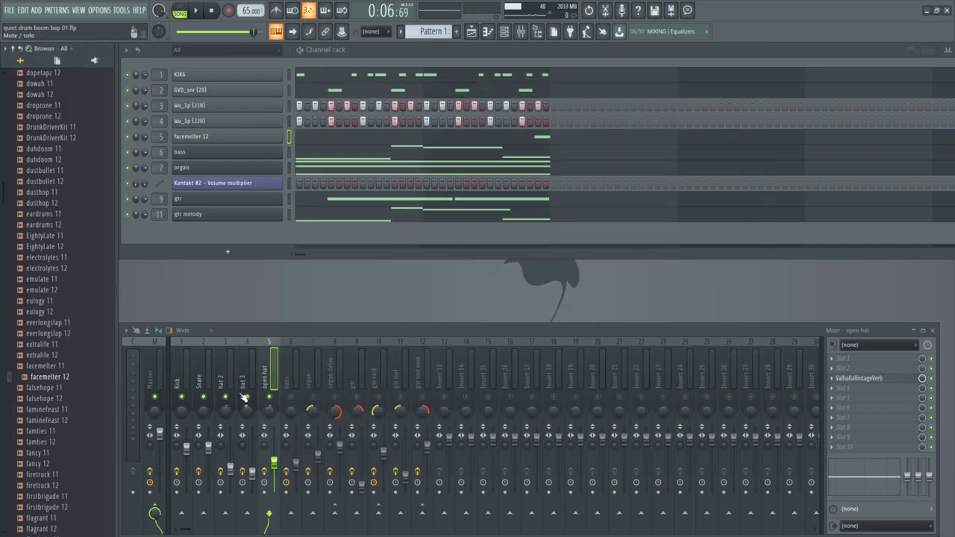
pyautogui.click(196, 14)
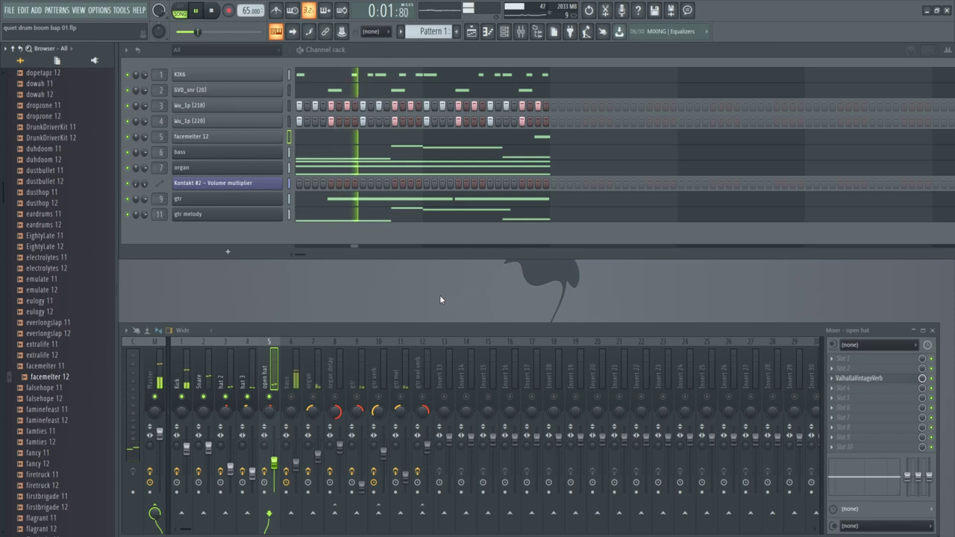
pyautogui.click(211, 11)
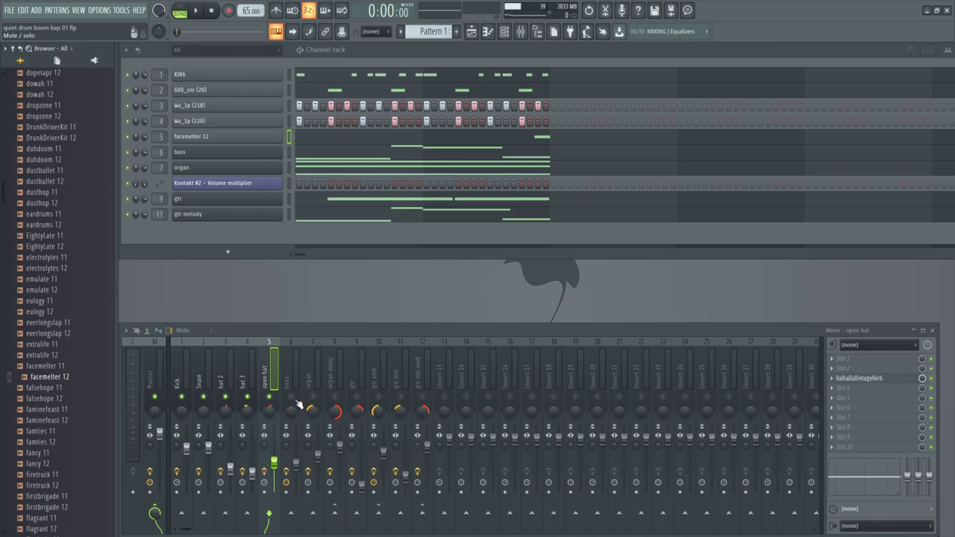
# Play the bass line from its piano roll and inspect the BIAS FX 2 and Fruity Fast Dist effects on the bass mixer track
pyautogui.click(240, 159)
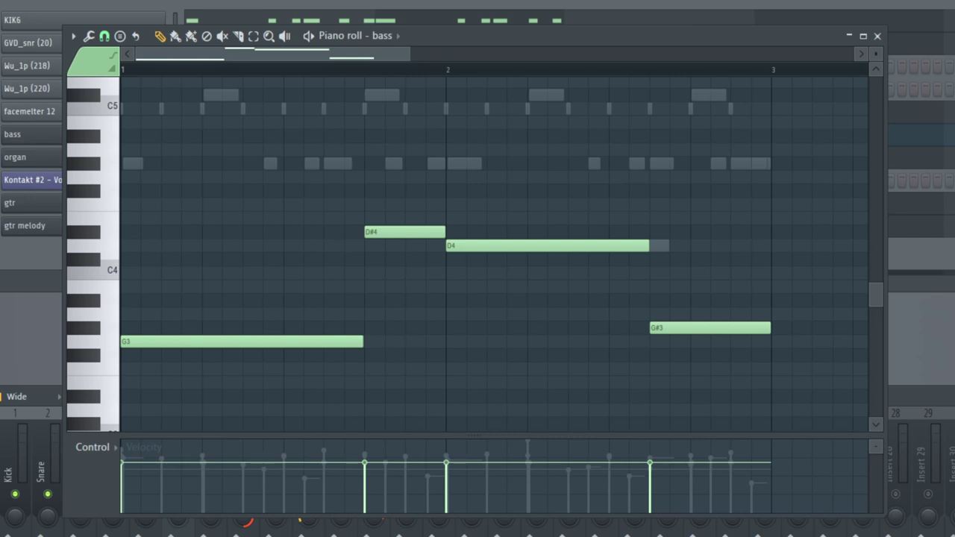
pyautogui.press('space')
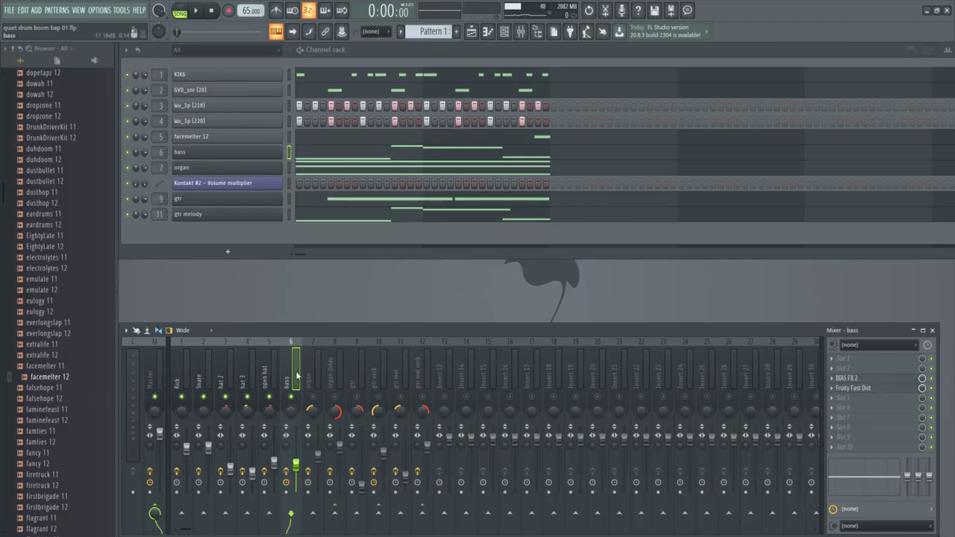
pyautogui.click(858, 379)
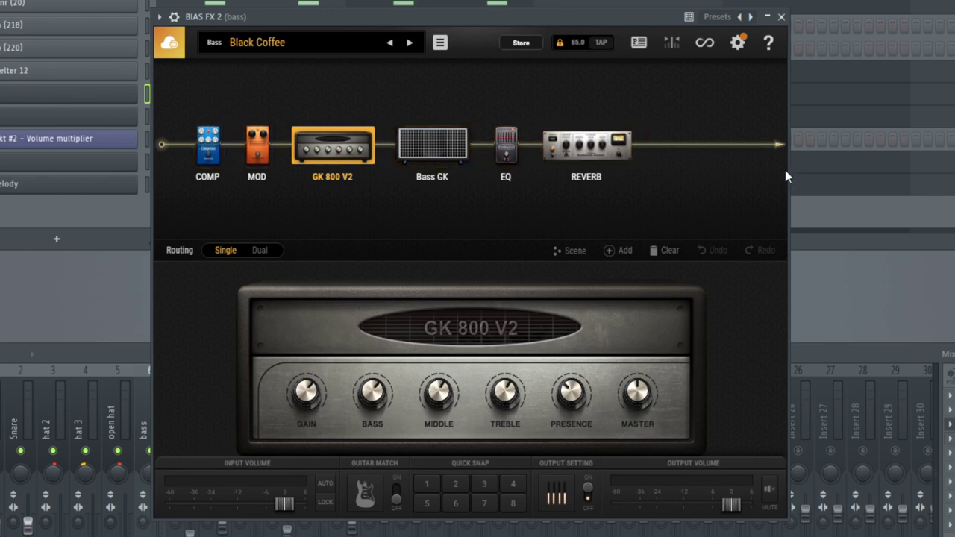
pyautogui.click(781, 18)
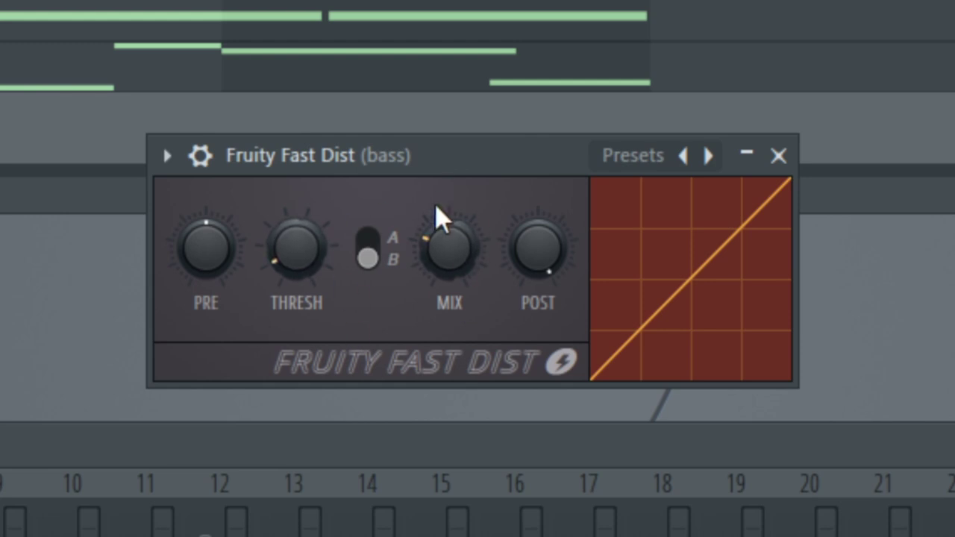
pyautogui.click(788, 158)
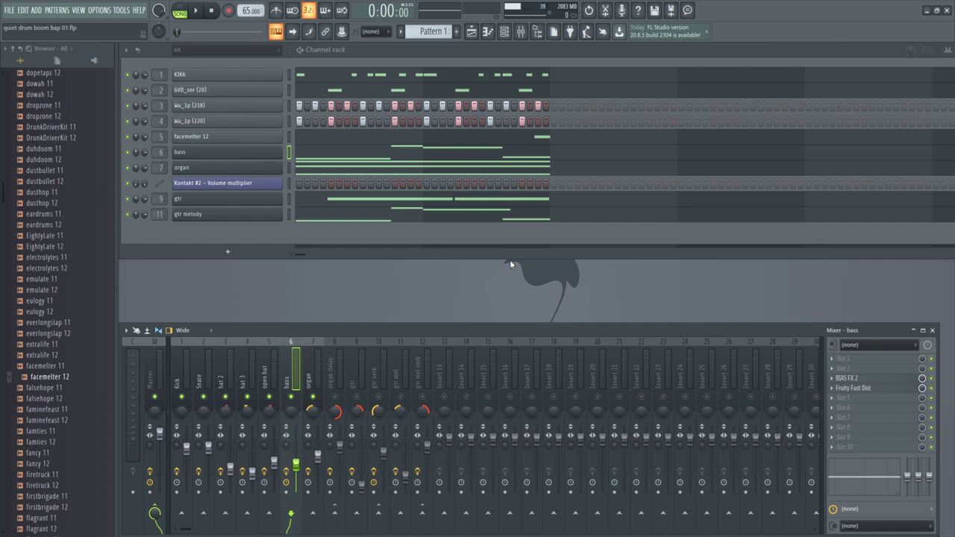
# Open the organ channel's piano roll and play its sustained chord notes with the beat
pyautogui.click(252, 170)
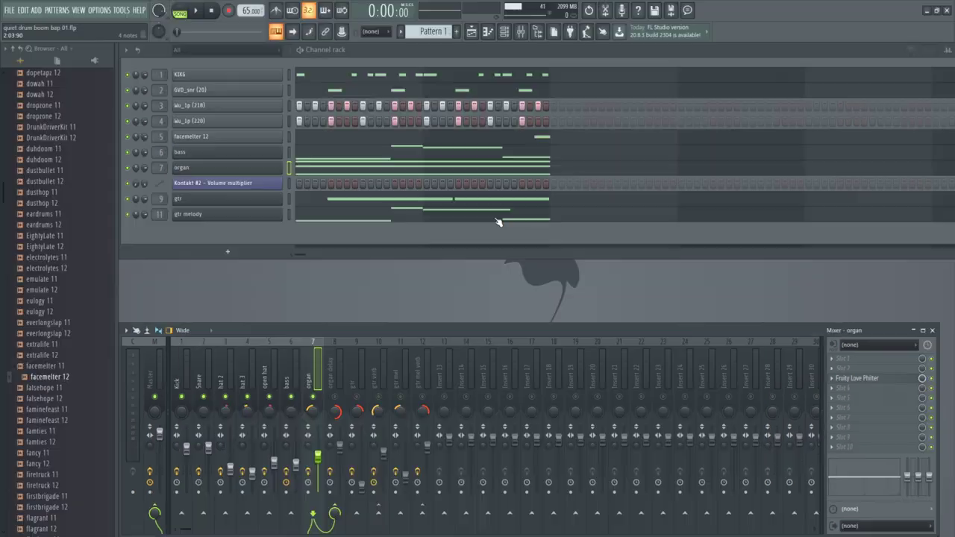
pyautogui.click(359, 168)
pyautogui.scroll(5, 515, 261)
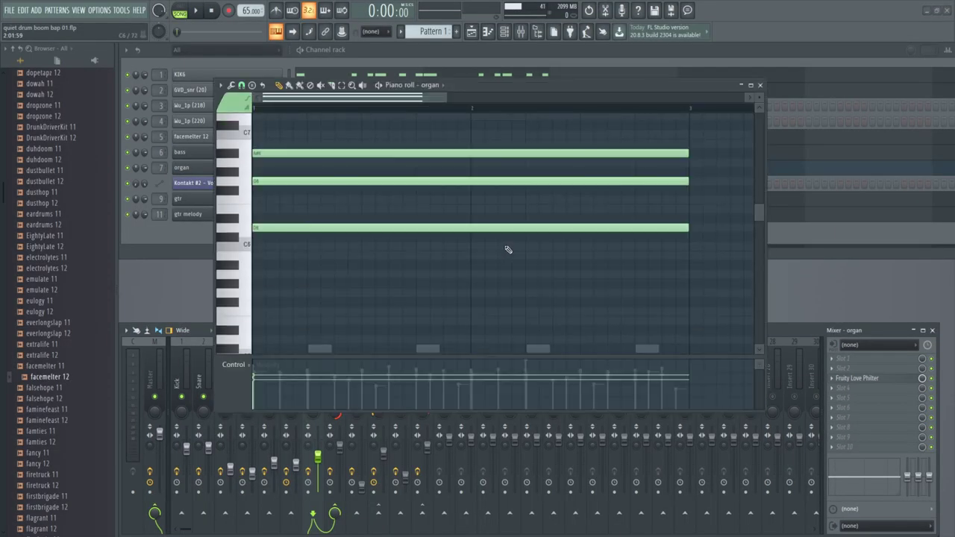
pyautogui.scroll(2, 508, 250)
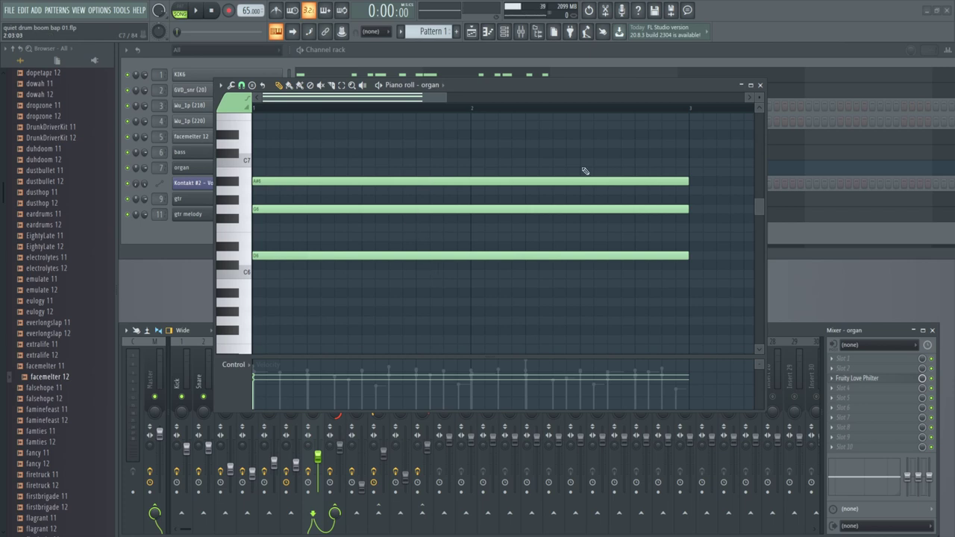
pyautogui.press('space')
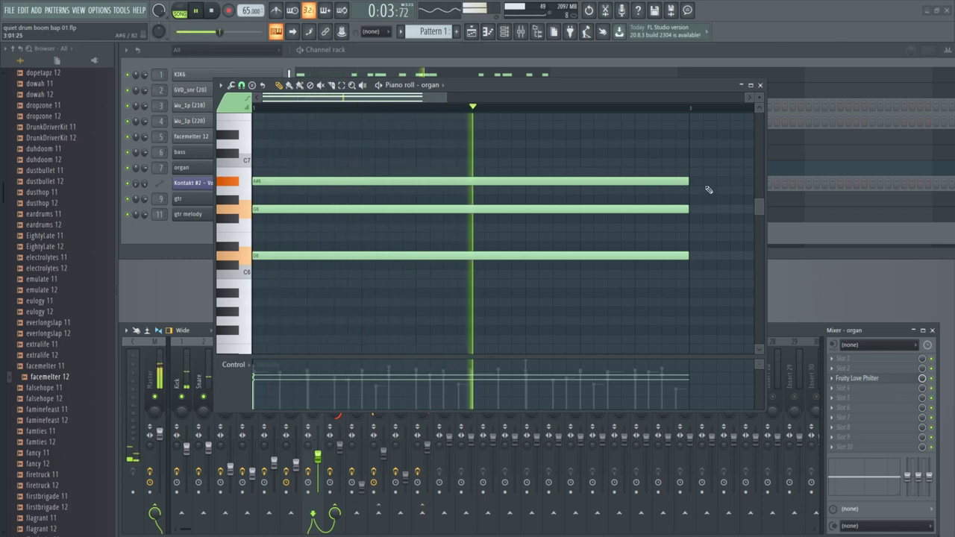
pyautogui.click(760, 85)
pyautogui.press('space')
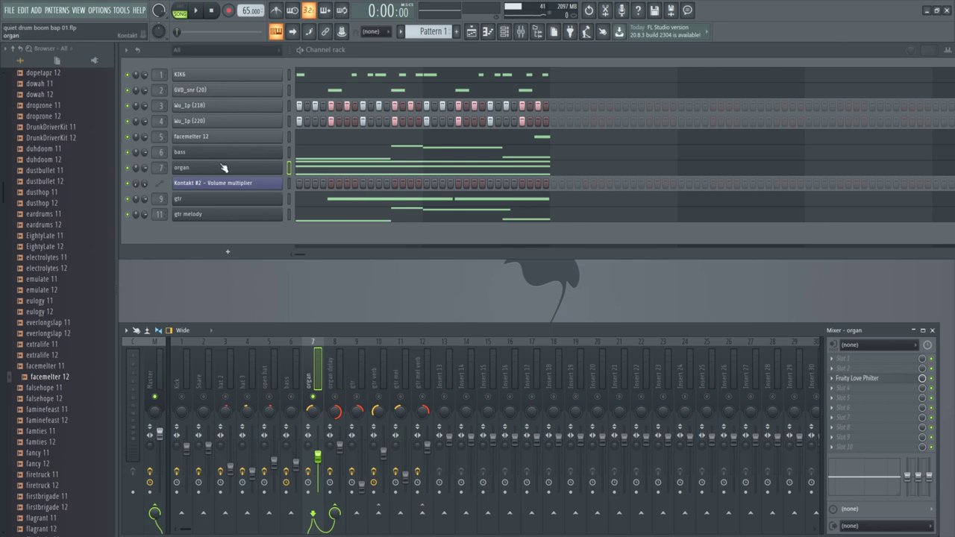
# Reopen the organ piano roll and play the organ chord with its mixer track soloed
pyautogui.click(329, 167)
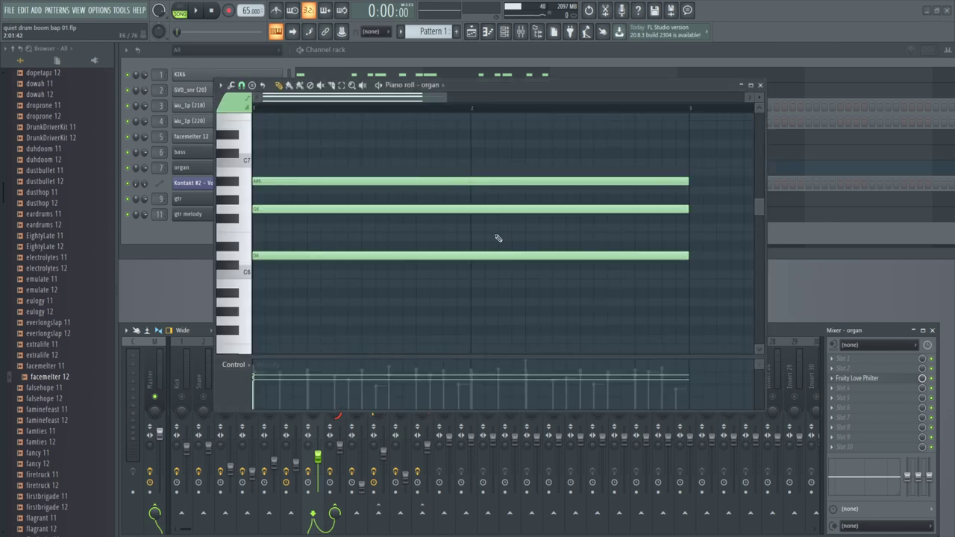
pyautogui.press('space')
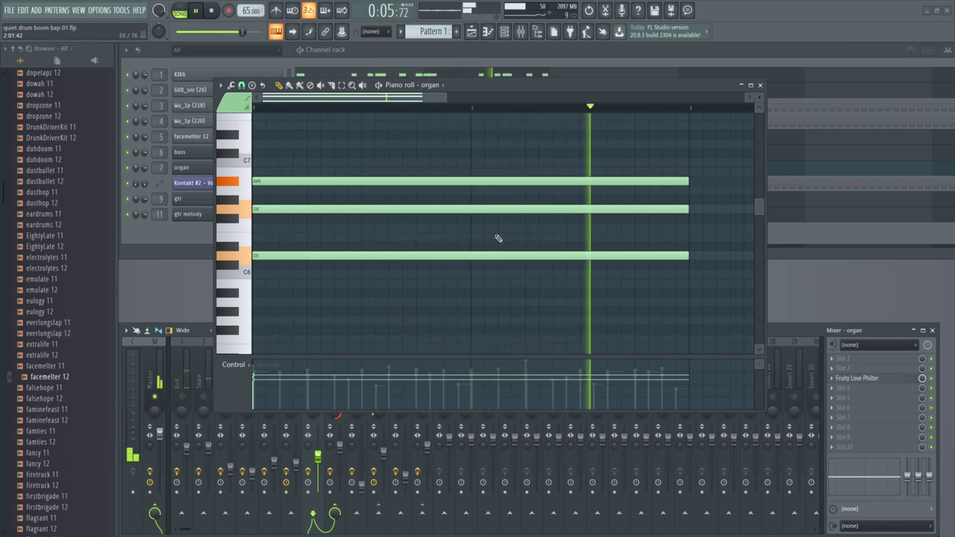
pyautogui.press('space')
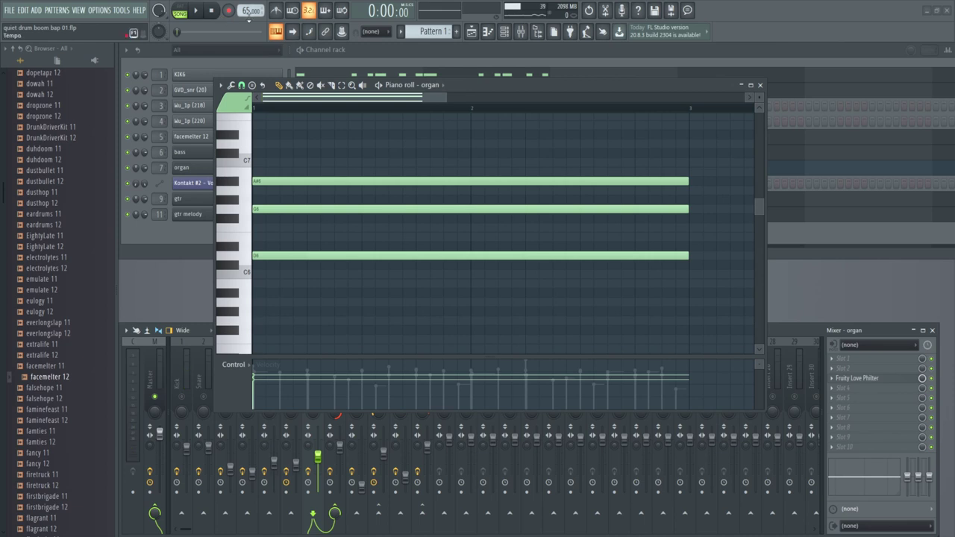
pyautogui.click(760, 85)
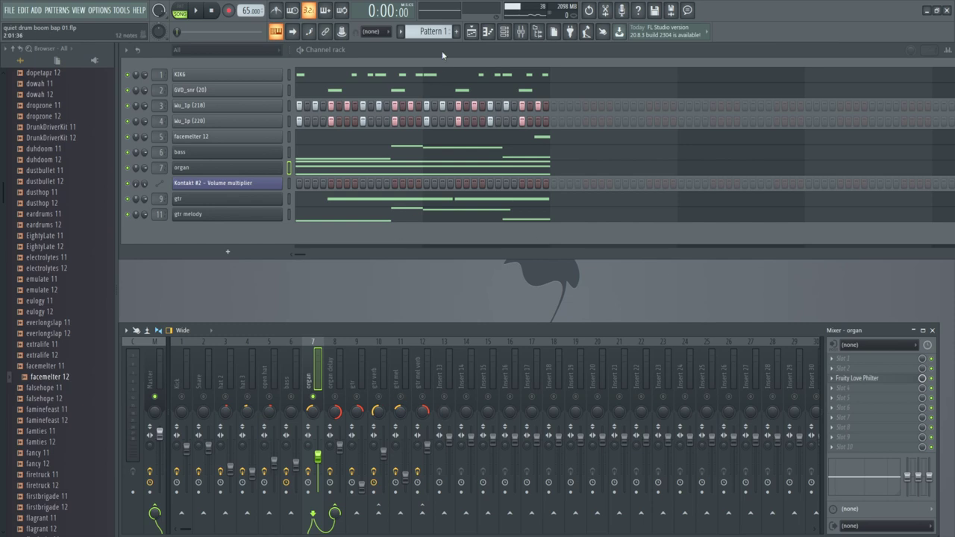
# Mute the Kontakt #2 volume multiplier automation on playlist Track 2 and play the organ notes without it
pyautogui.click(472, 31)
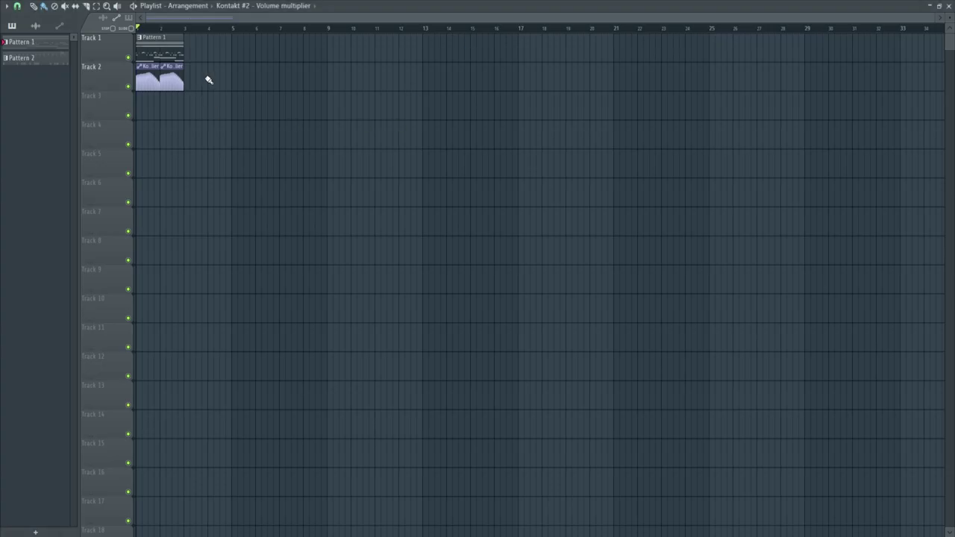
pyautogui.click(128, 85)
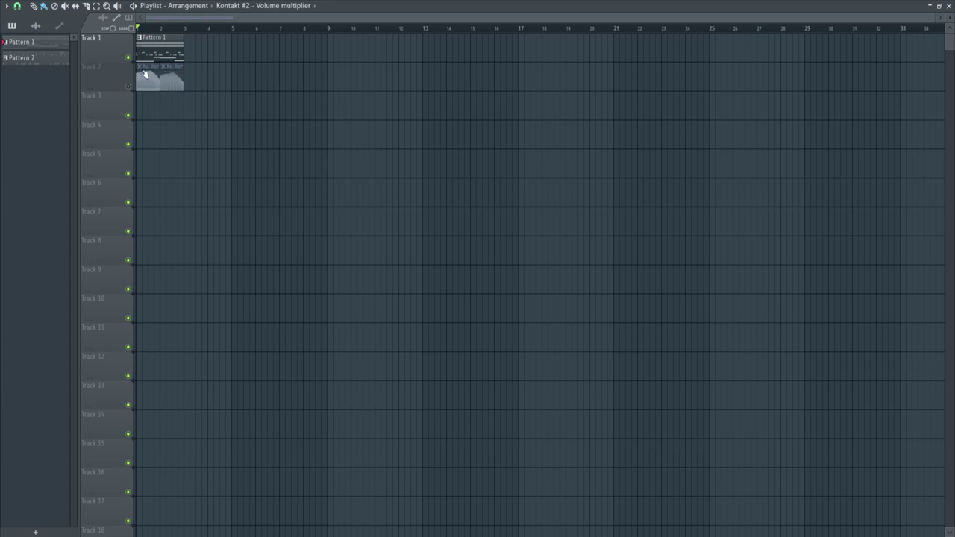
pyautogui.click(948, 6)
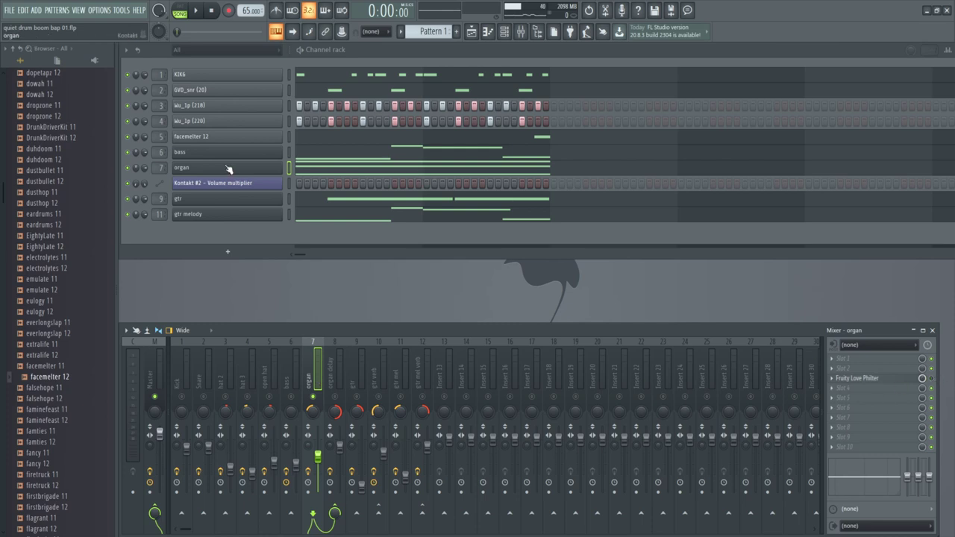
pyautogui.click(352, 172)
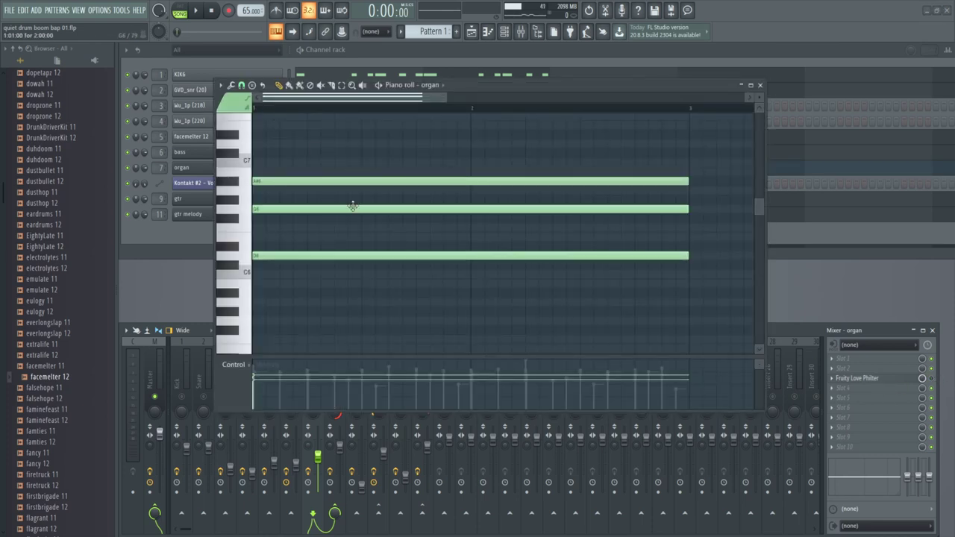
pyautogui.press('space')
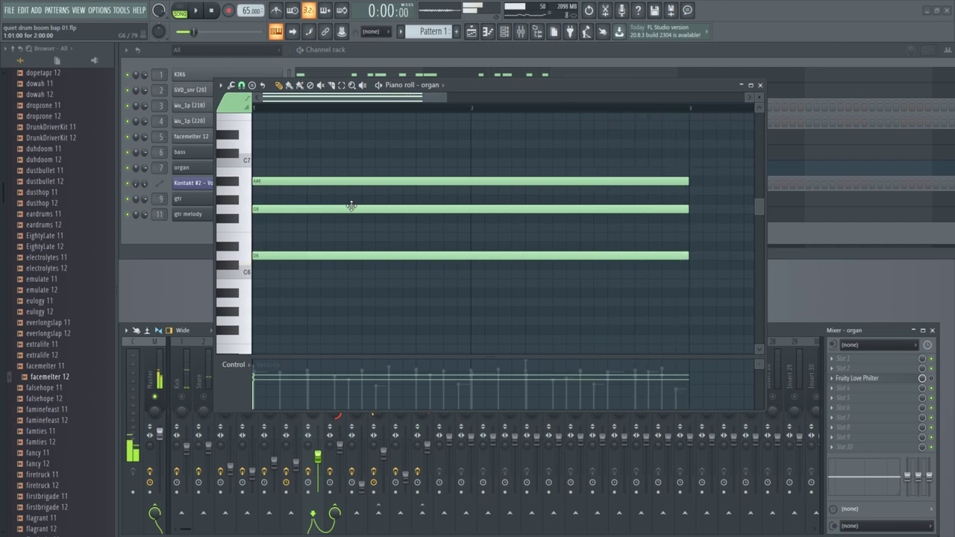
# Play the sustained organ chord from its piano roll and close the piano roll
pyautogui.press('space')
pyautogui.moveTo(500, 85); pyautogui.dragTo(503, 116)
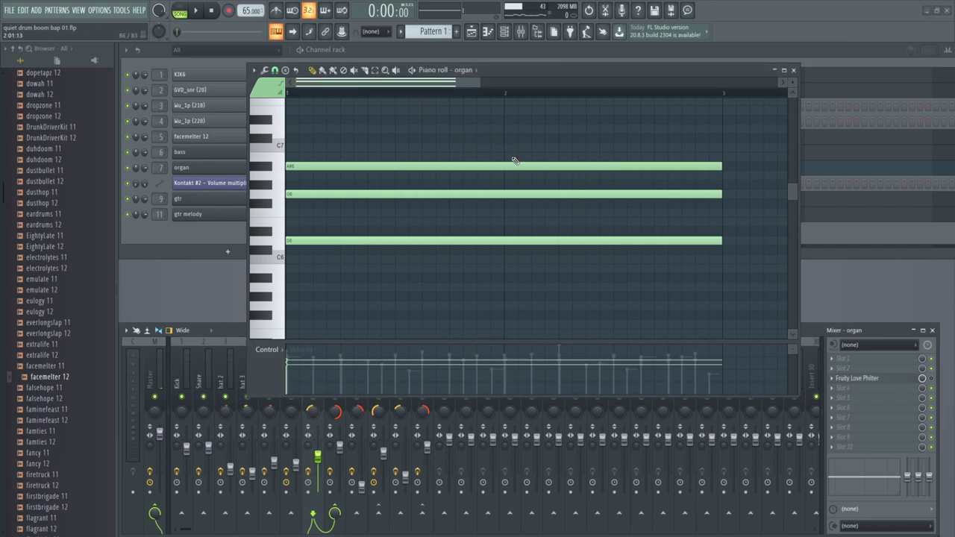
pyautogui.press('space')
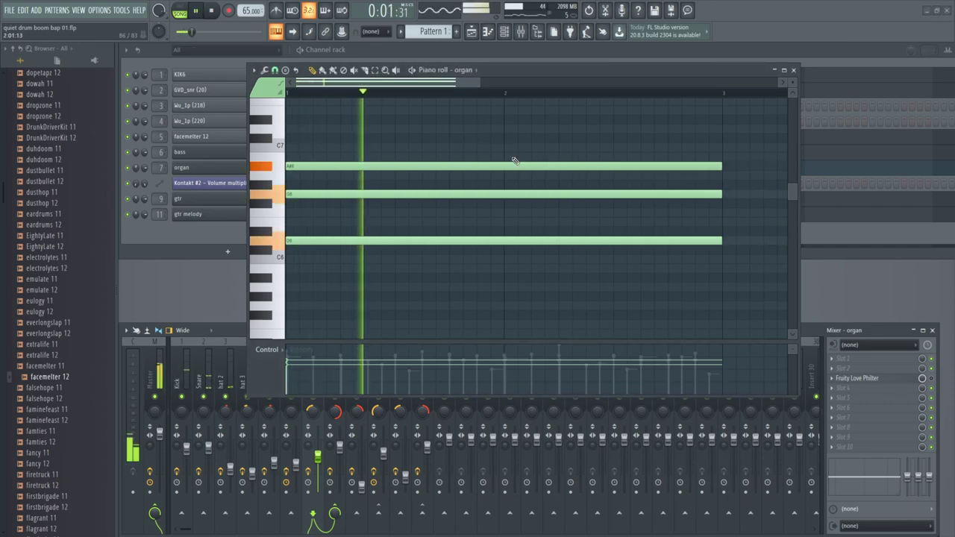
pyautogui.press('space')
pyautogui.moveTo(513, 75); pyautogui.dragTo(450, 90)
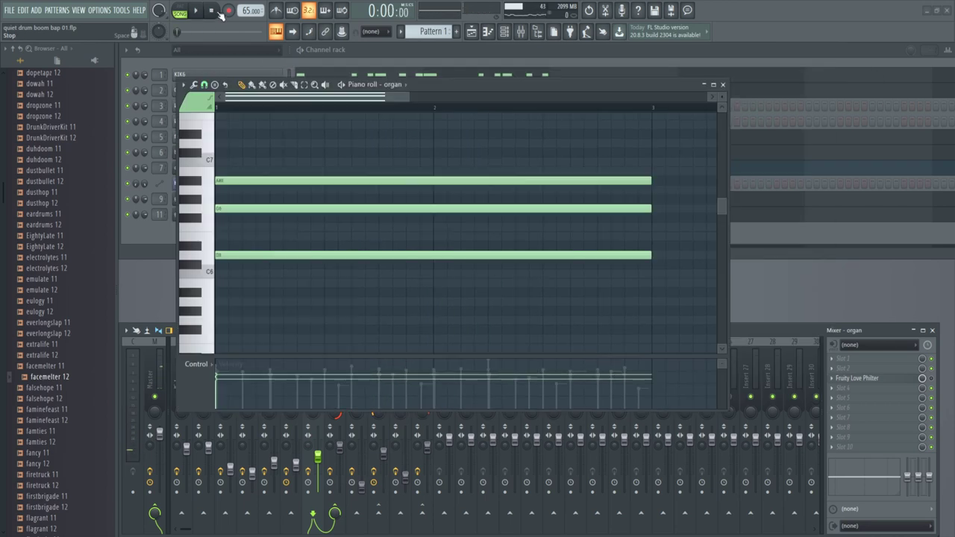
pyautogui.click(722, 84)
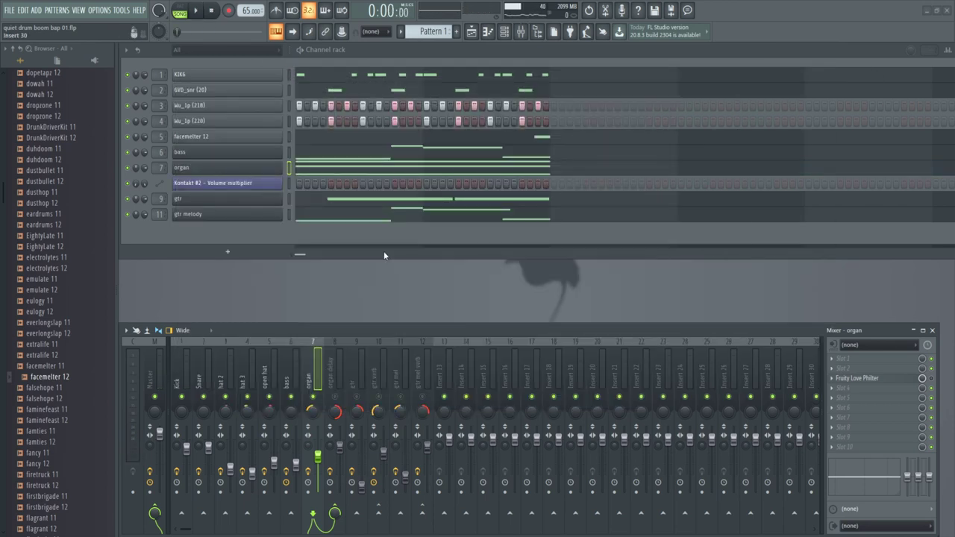
# Inspect the Fruity Love Philter settings and preset list on the organ mixer track, and play the beat with the effect
pyautogui.click(865, 378)
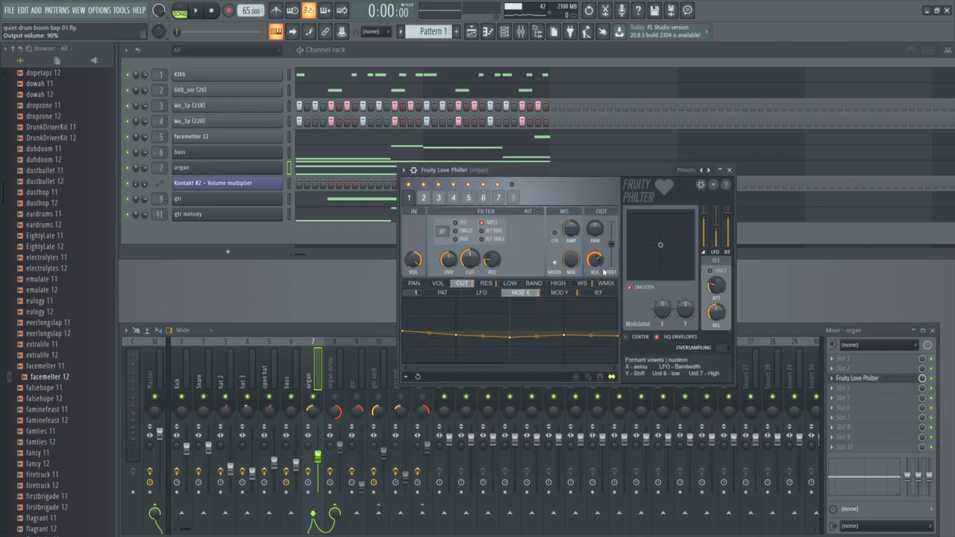
pyautogui.click(685, 171)
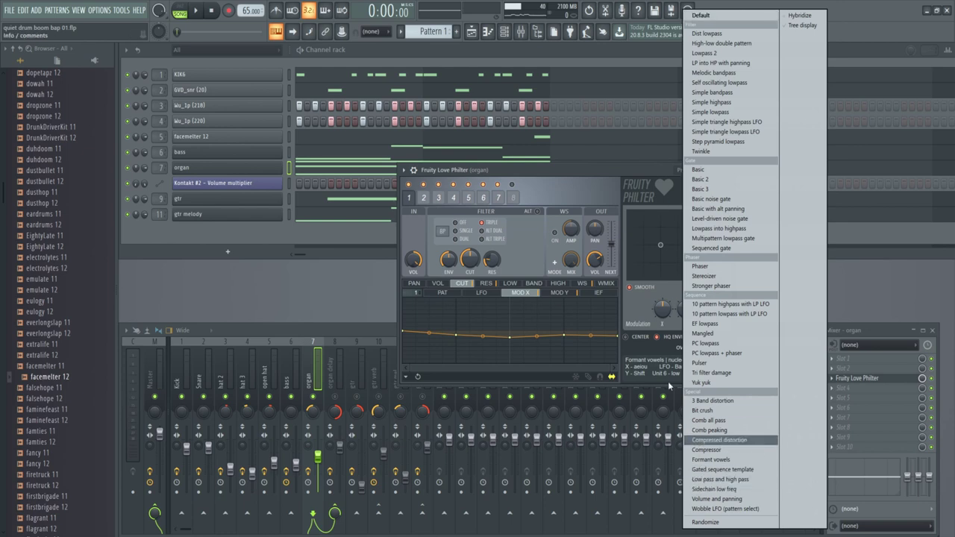
pyautogui.click(612, 155)
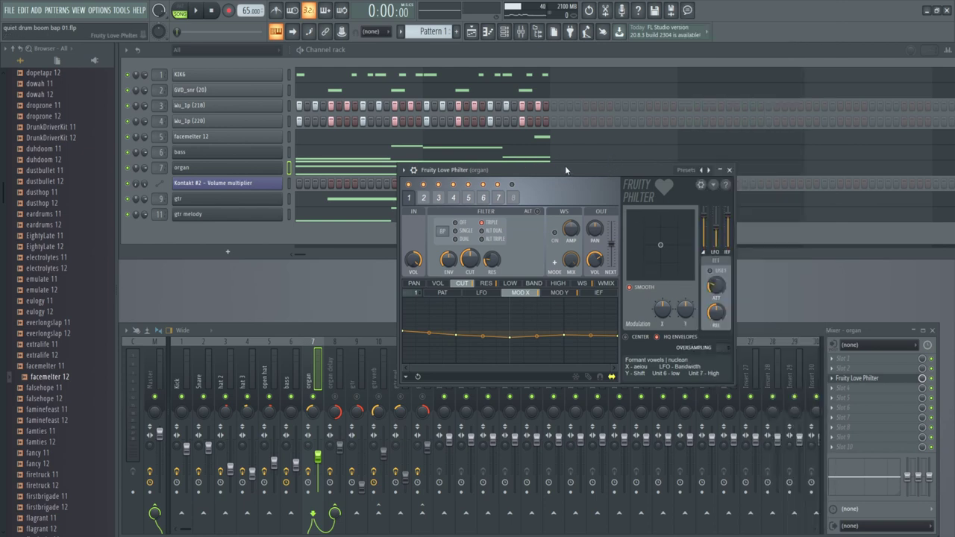
pyautogui.moveTo(565, 168); pyautogui.dragTo(501, 149)
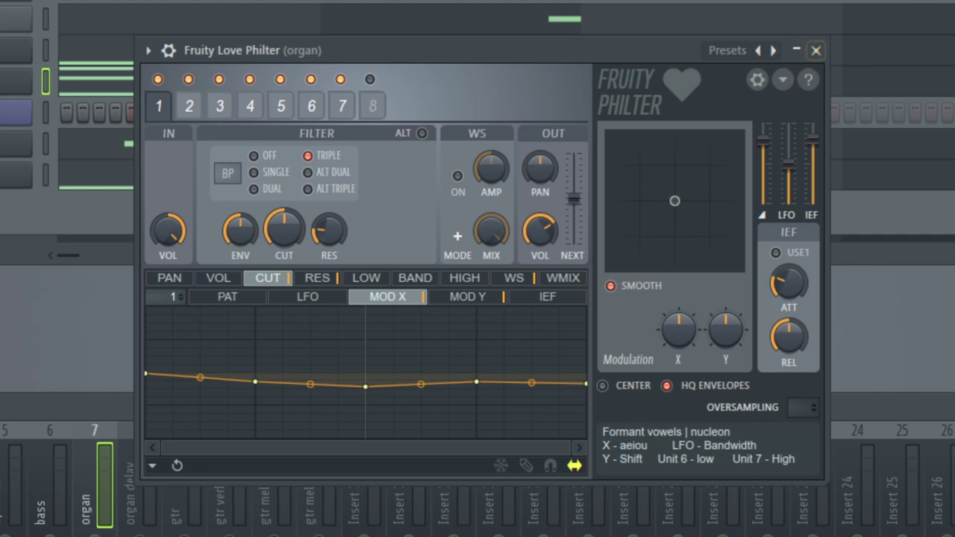
pyautogui.press('space')
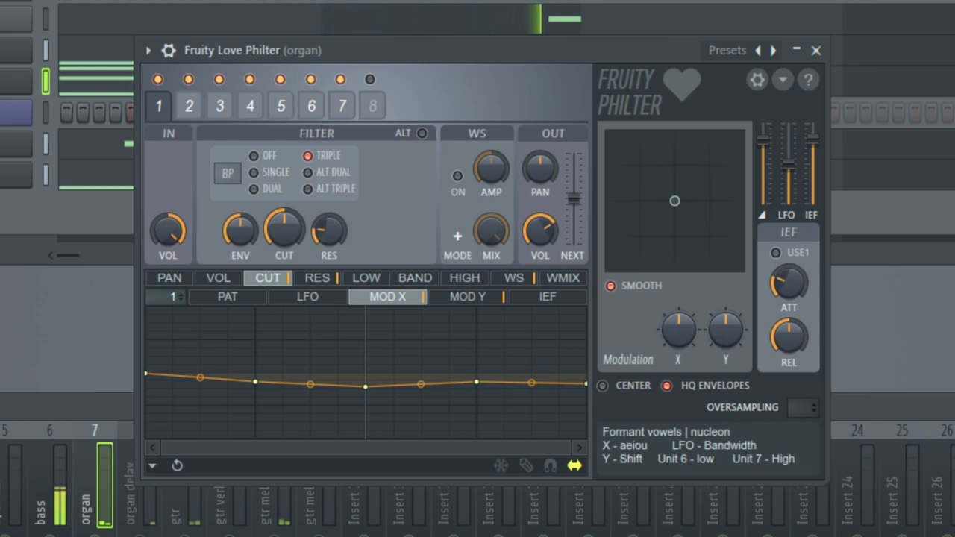
pyautogui.press('F9')
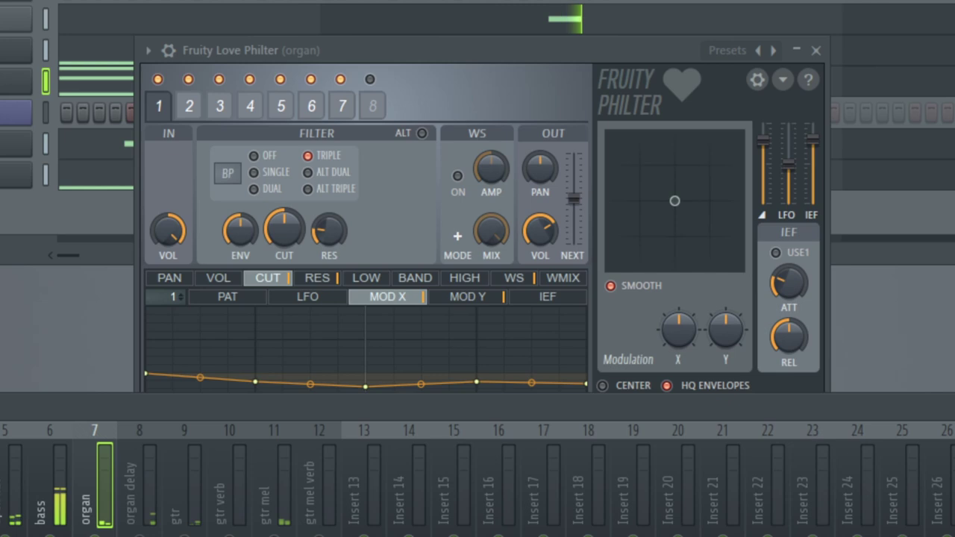
pyautogui.moveTo(493, 49); pyautogui.dragTo(484, 47)
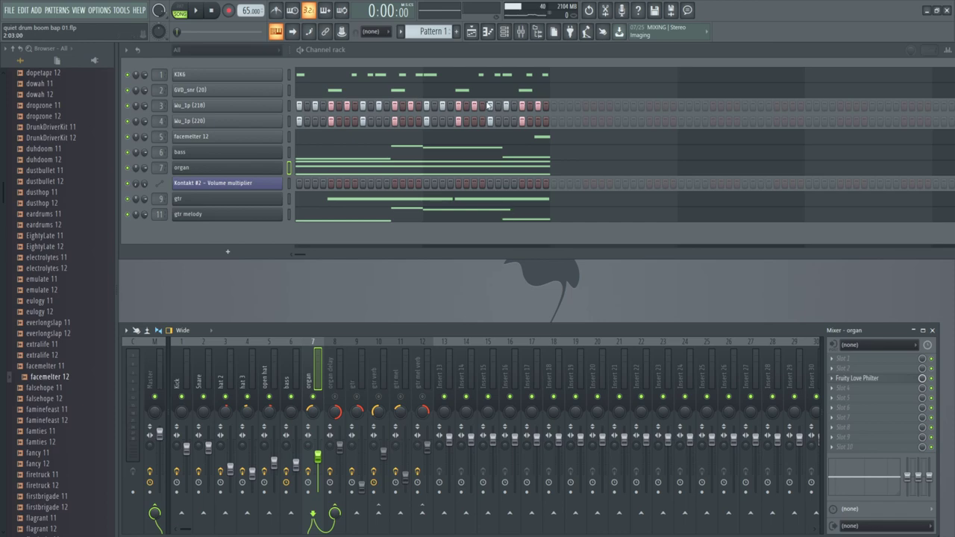
# Unmute the Kontakt #2 volume multiplier automation on playlist Track 2
pyautogui.click(472, 32)
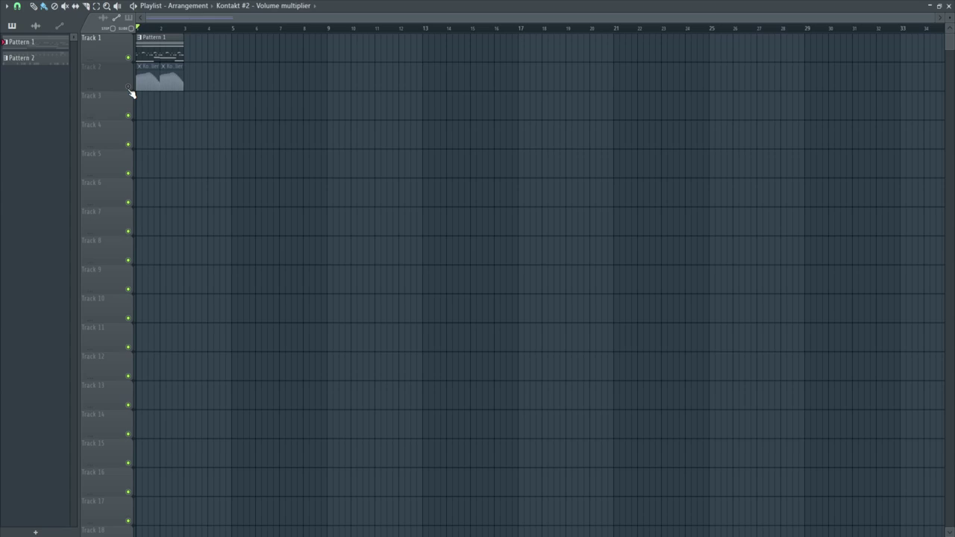
pyautogui.press('F5')
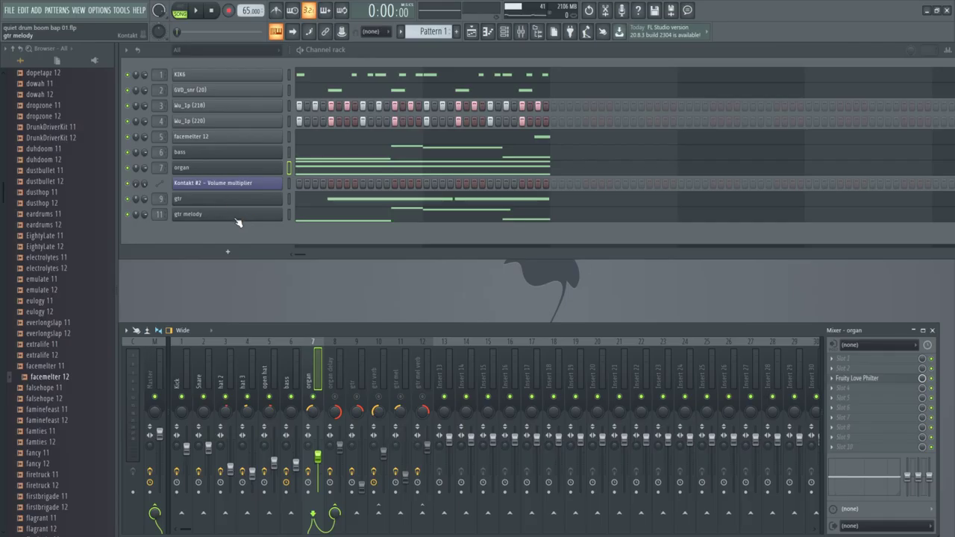
# Open the organ's Kontakt instrument and examine the automation clip option for its channel volume
pyautogui.click(238, 170)
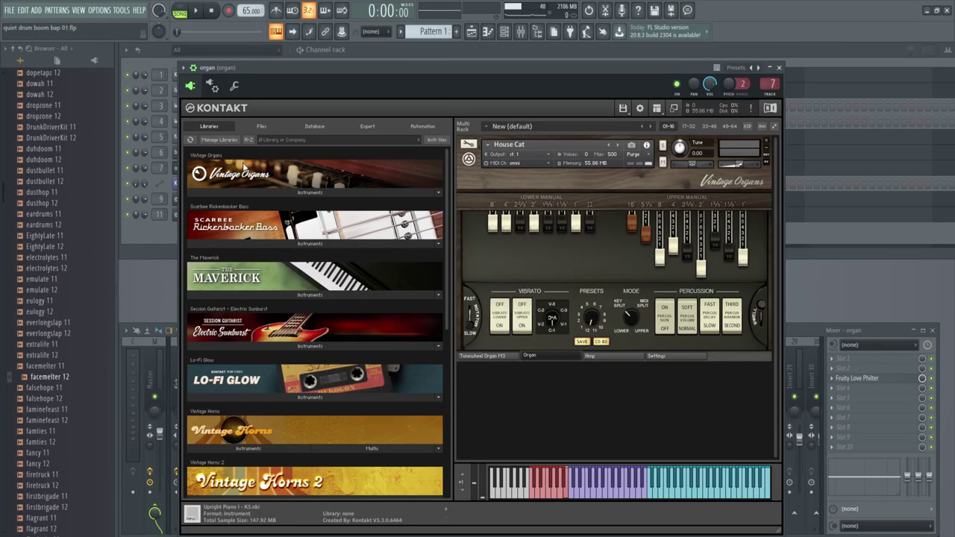
pyautogui.rightClick(619, 48)
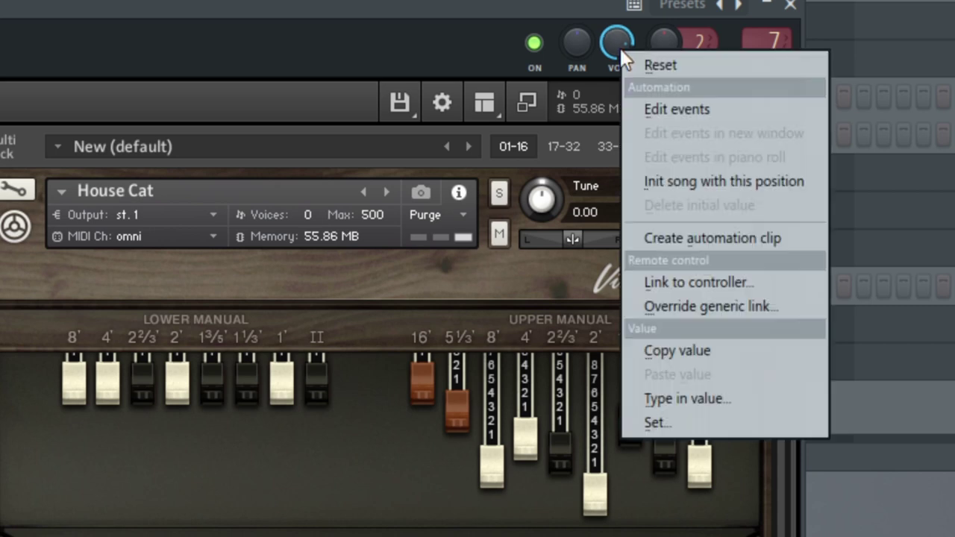
pyautogui.click(678, 238)
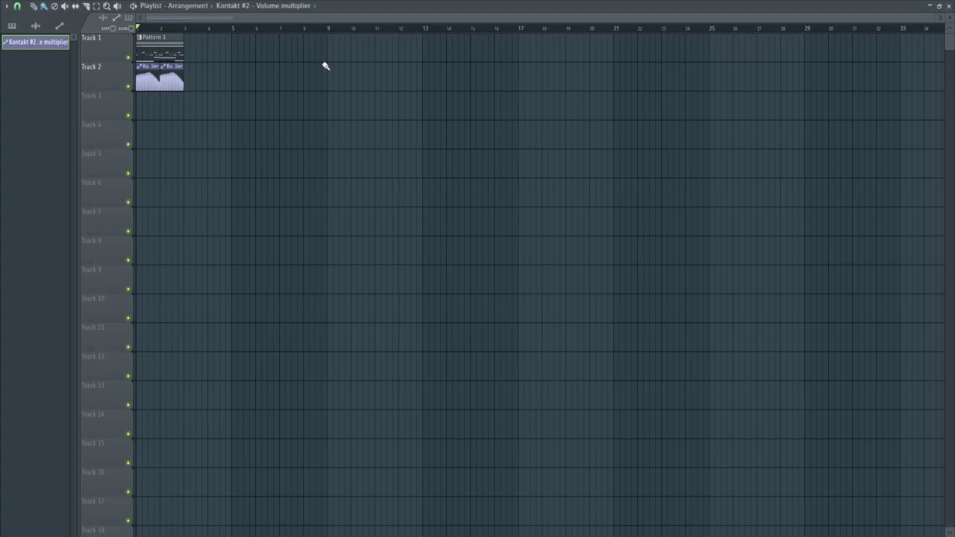
# Create an articulator sequence on the first Kontakt #2 volume multiplier clip, drawing wavy attack levels and activating all 32 steps
pyautogui.scroll(5, 208, 128)
pyautogui.moveTo(323, 16); pyautogui.dragTo(261, 17)
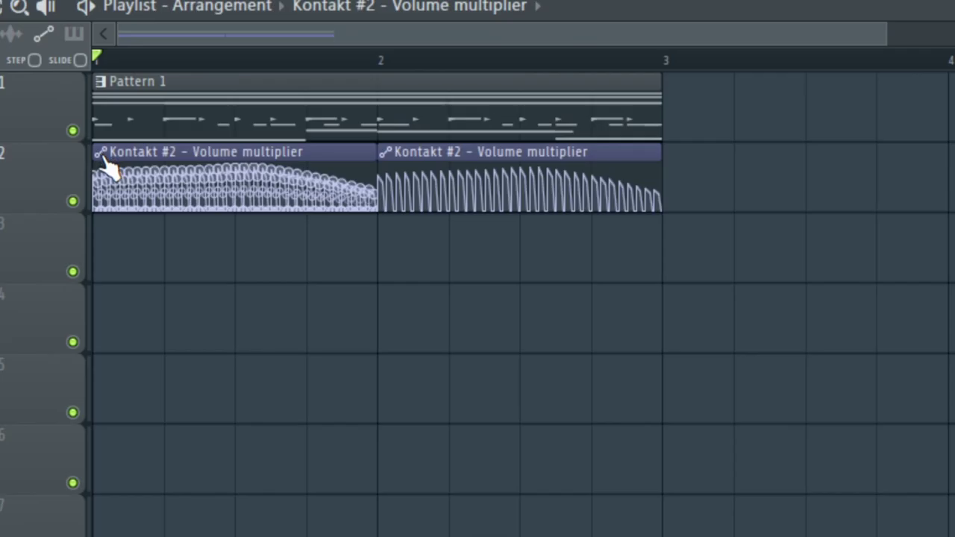
pyautogui.click(101, 153)
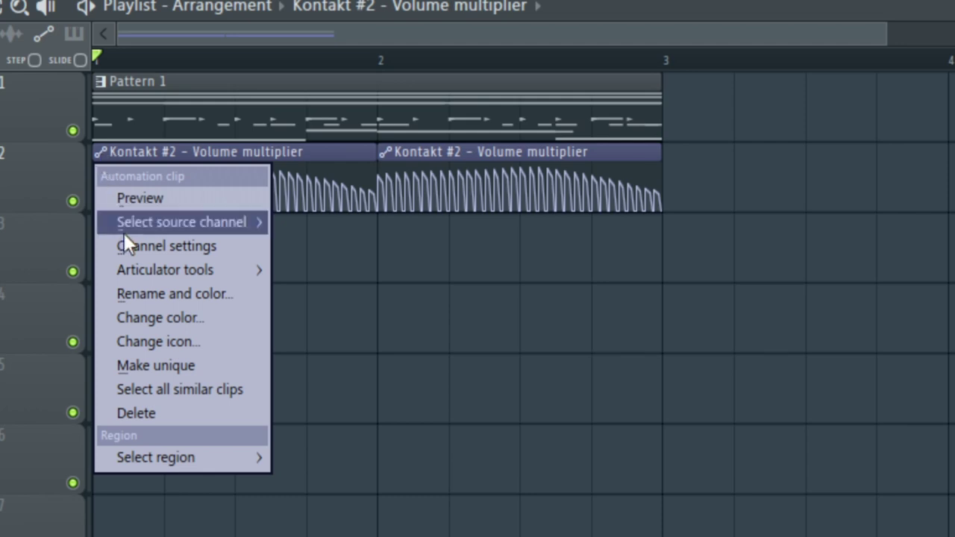
pyautogui.moveTo(150, 267)
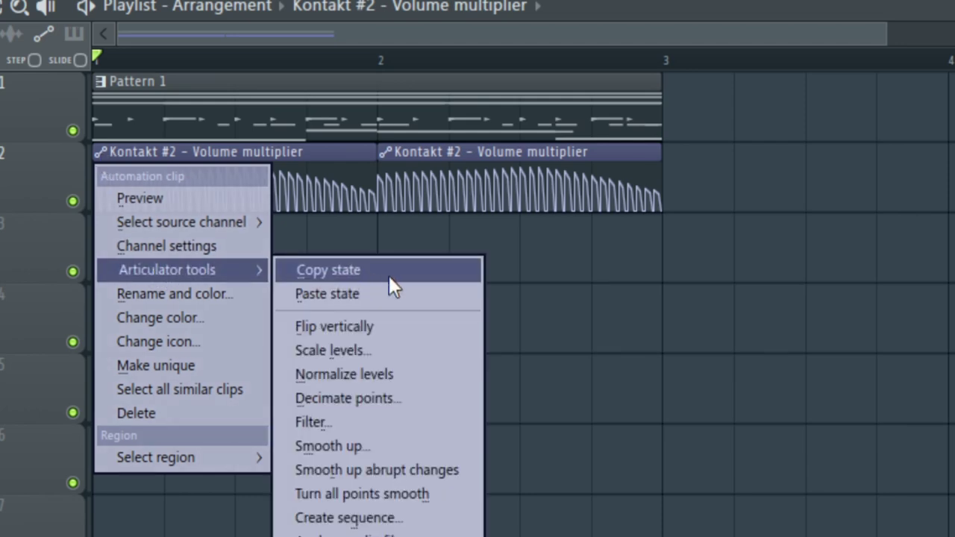
pyautogui.click(414, 518)
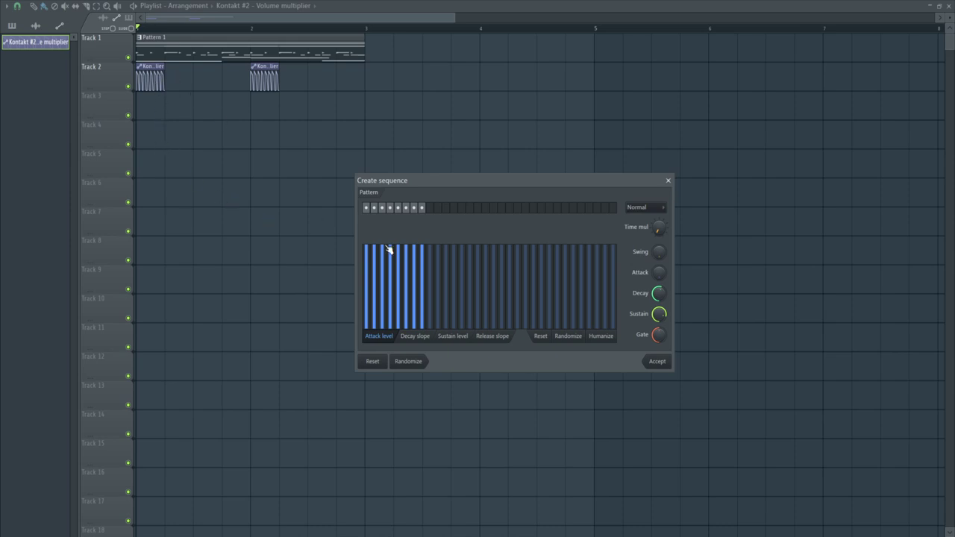
pyautogui.moveTo(429, 259)
pyautogui.mouseDown()
pyautogui.moveTo(374, 289)
pyautogui.moveTo(391, 317)
pyautogui.mouseUp()
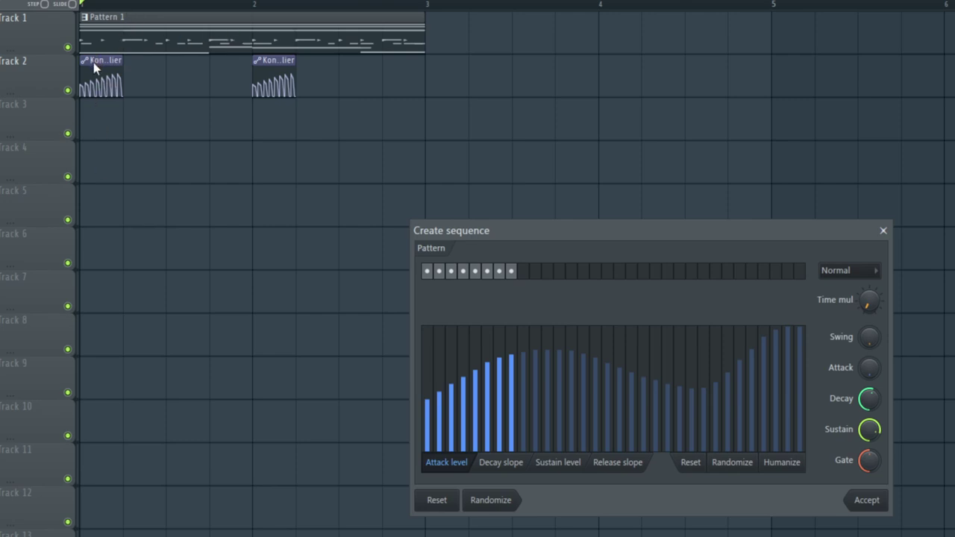
pyautogui.moveTo(528, 279); pyautogui.dragTo(561, 279)
pyautogui.moveTo(576, 281); pyautogui.dragTo(801, 283)
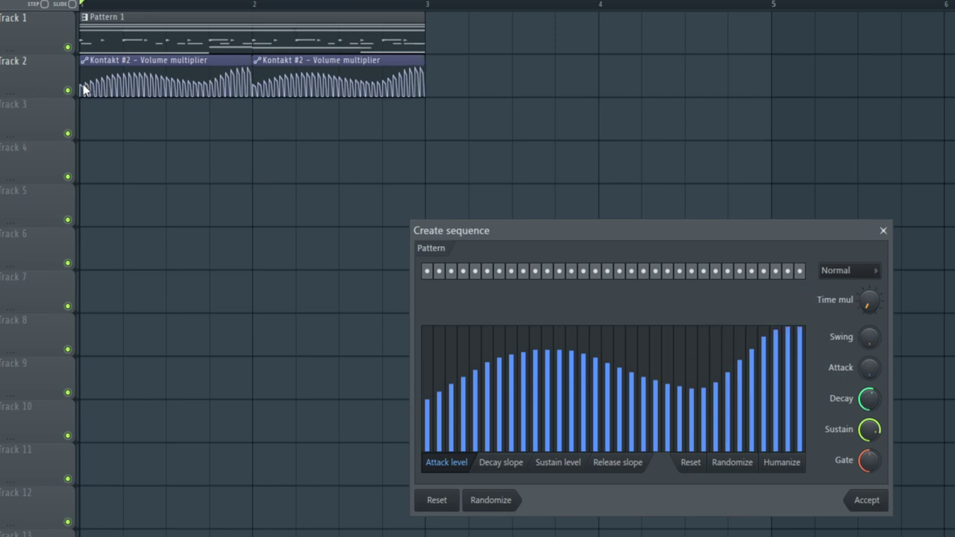
# Redraw the sequence's attack levels as a falling curve with a slight rise at the end, accept it and close the playlist
pyautogui.moveTo(439, 395)
pyautogui.mouseDown()
pyautogui.moveTo(575, 345)
pyautogui.moveTo(768, 418)
pyautogui.moveTo(791, 395)
pyautogui.moveTo(544, 388)
pyautogui.moveTo(427, 334)
pyautogui.moveTo(620, 347)
pyautogui.moveTo(810, 395)
pyautogui.moveTo(662, 431)
pyautogui.moveTo(505, 366)
pyautogui.moveTo(400, 348)
pyautogui.mouseUp()
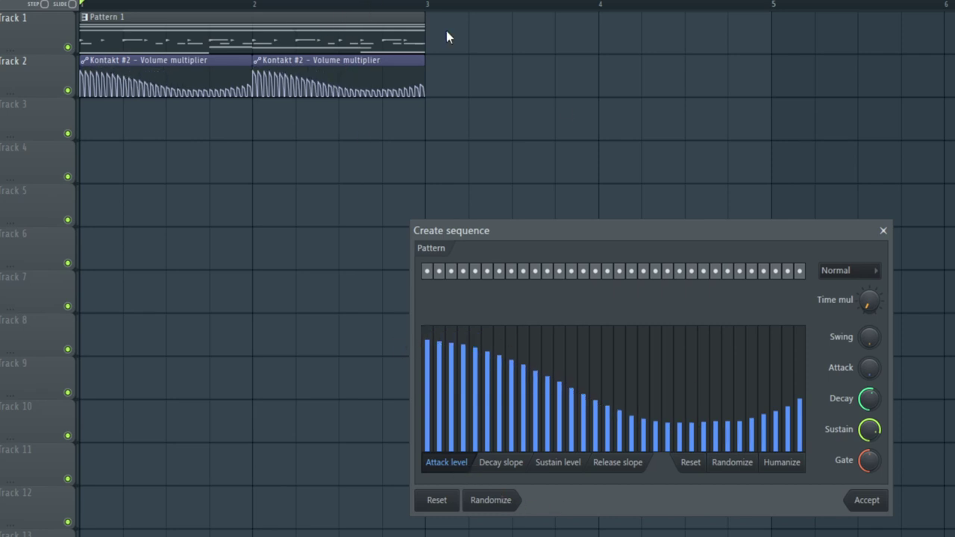
pyautogui.click(869, 502)
pyautogui.press('space')
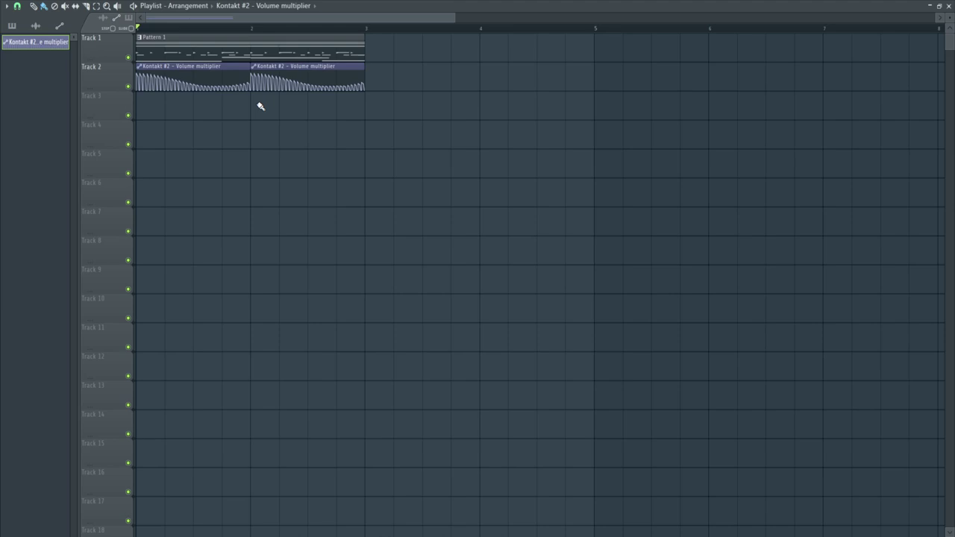
pyautogui.scroll(5, 232, 119)
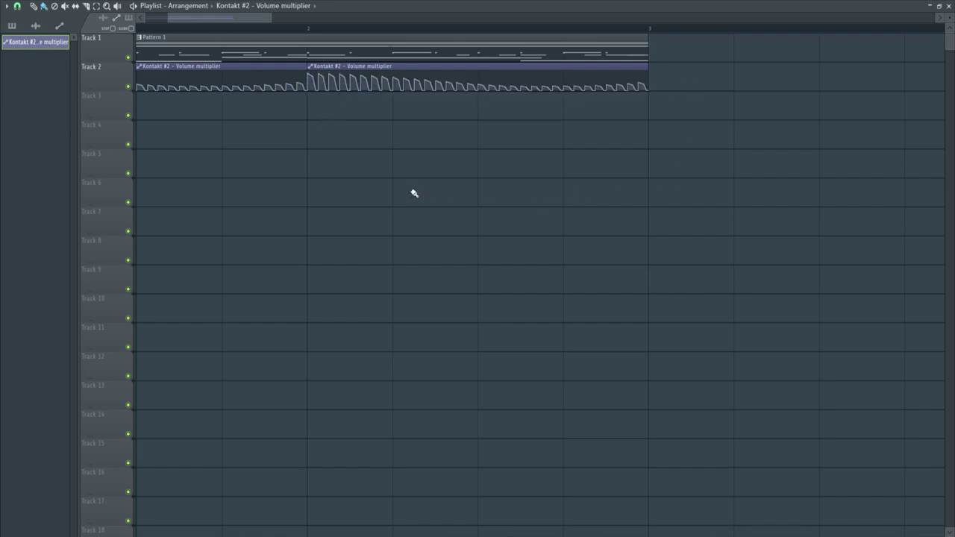
pyautogui.scroll(-3, 340, 181)
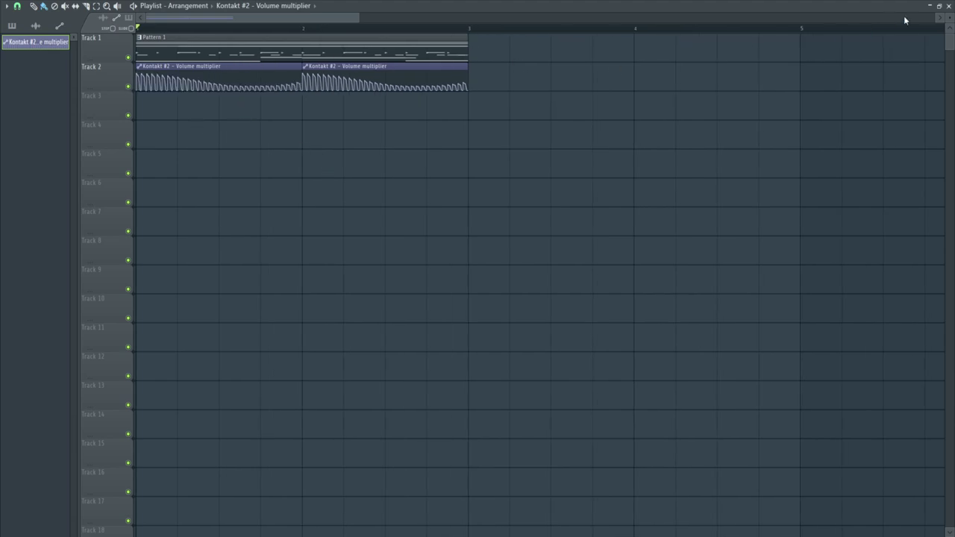
pyautogui.click(947, 6)
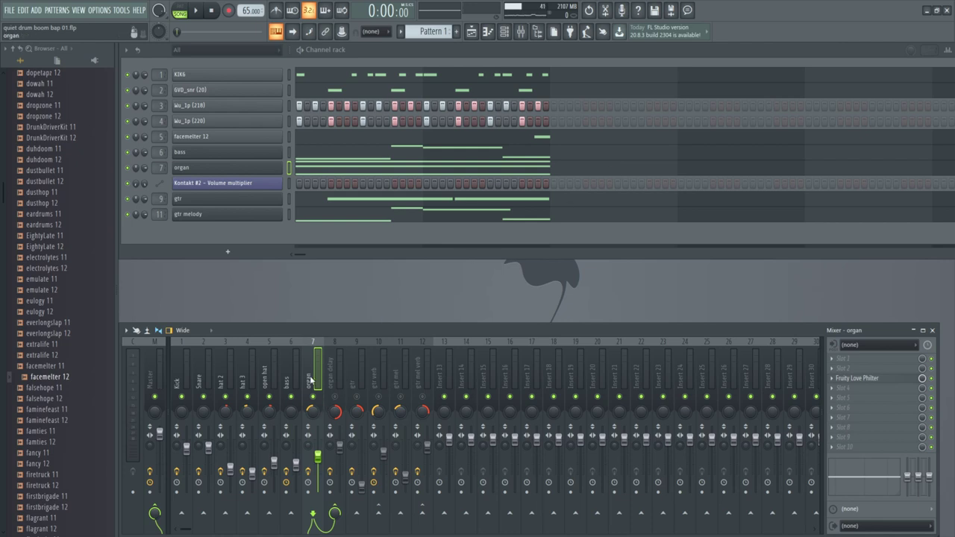
# Unmute the organ delay mixer track, inspect its Fruity Delay 3 settings and play the beat with the delay
pyautogui.click(332, 381)
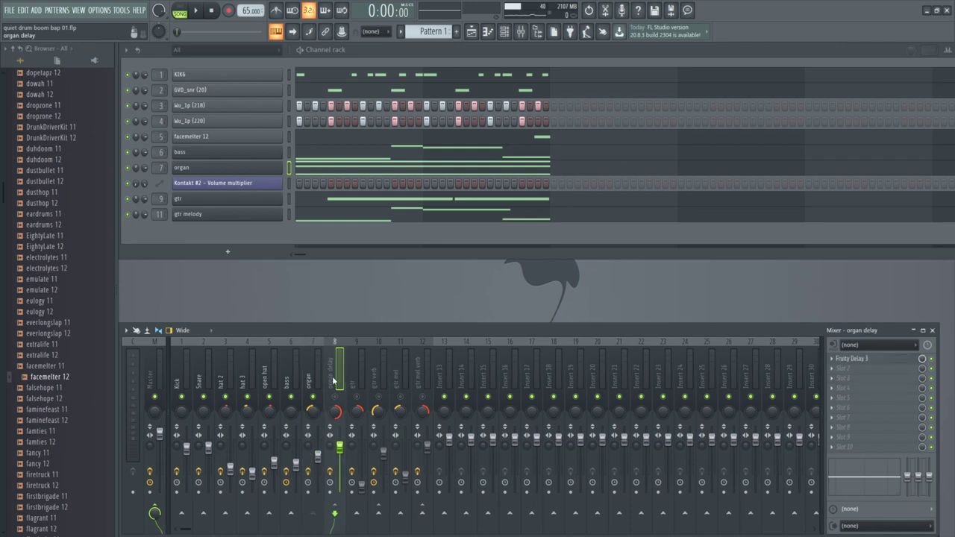
pyautogui.click(318, 380)
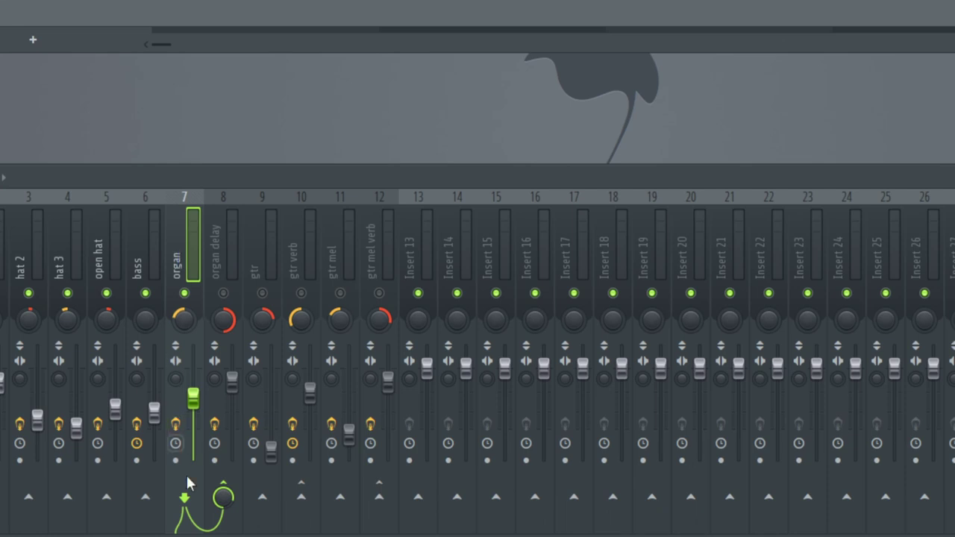
pyautogui.click(224, 222)
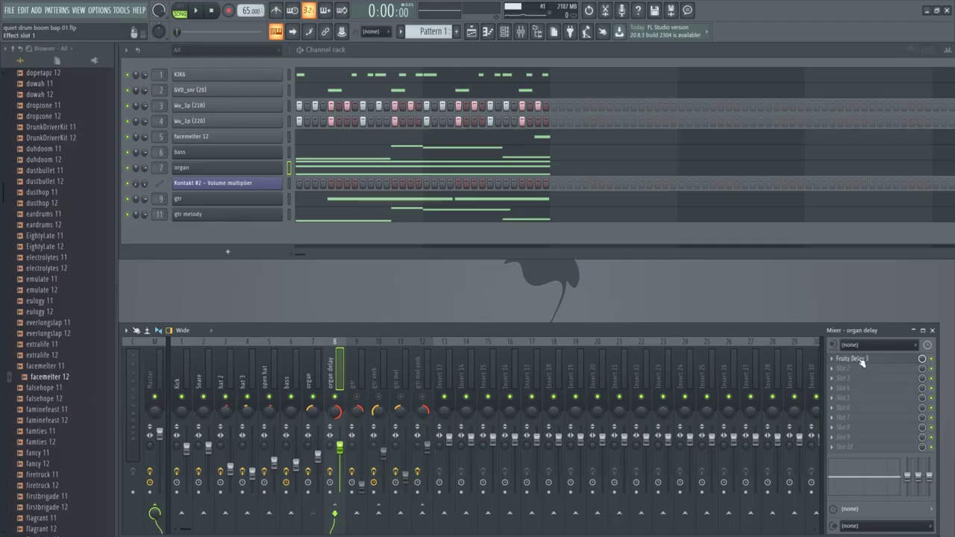
pyautogui.click(858, 359)
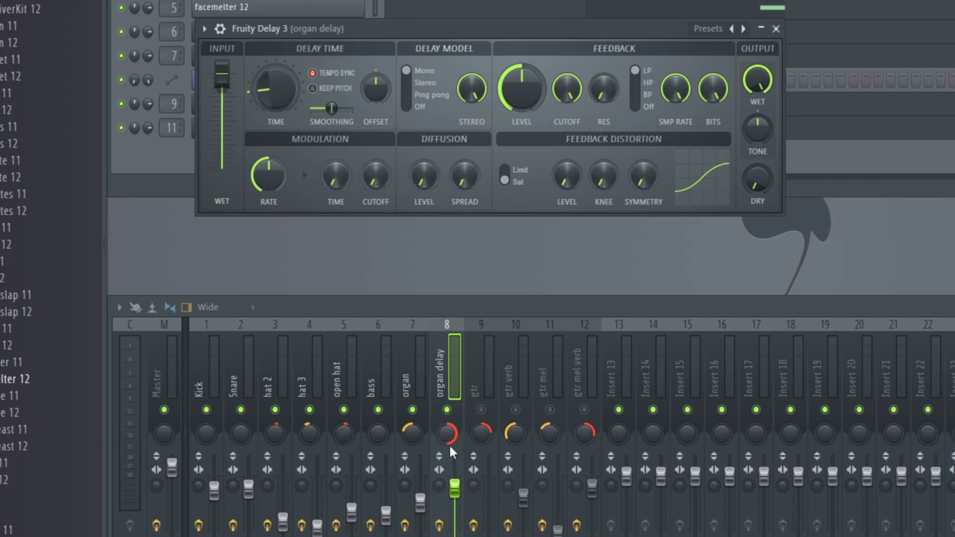
pyautogui.click(776, 28)
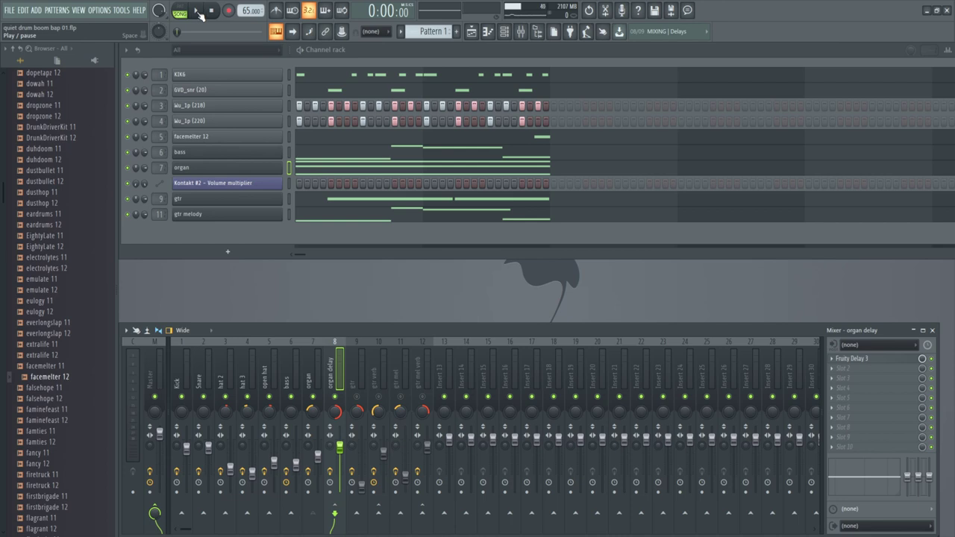
pyautogui.click(198, 13)
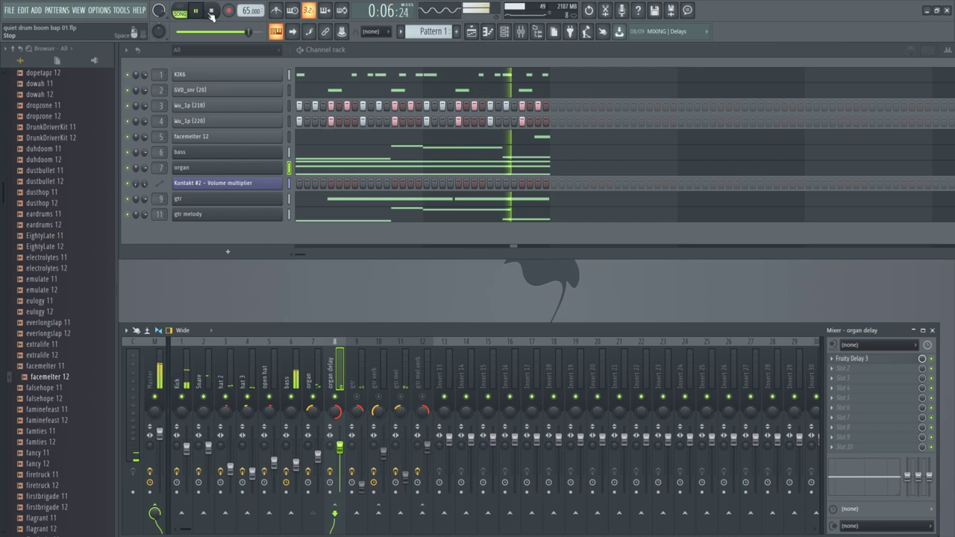
pyautogui.click(213, 12)
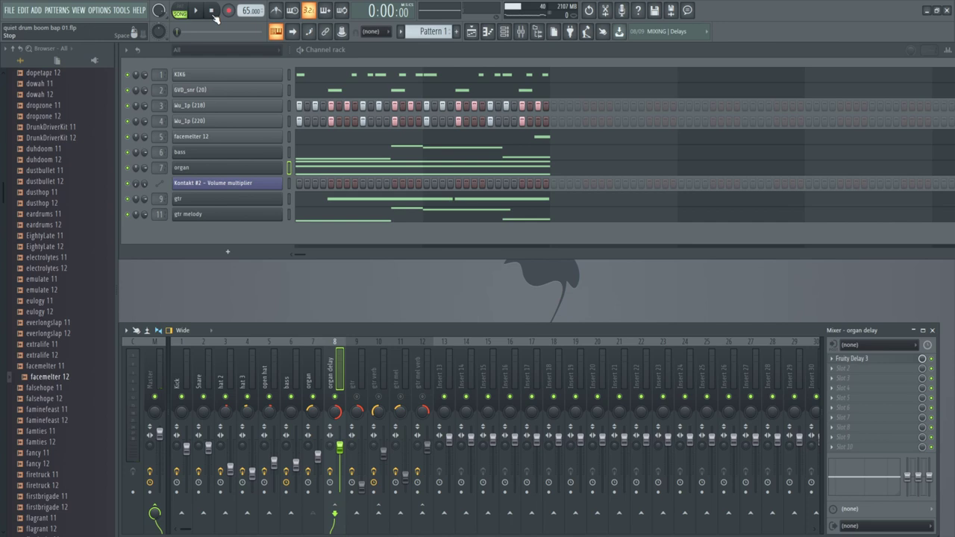
# Select the gtr mixer track and inspect the gtr channel's Kontakt Jazz Guitar instrument and its library list
pyautogui.click(355, 365)
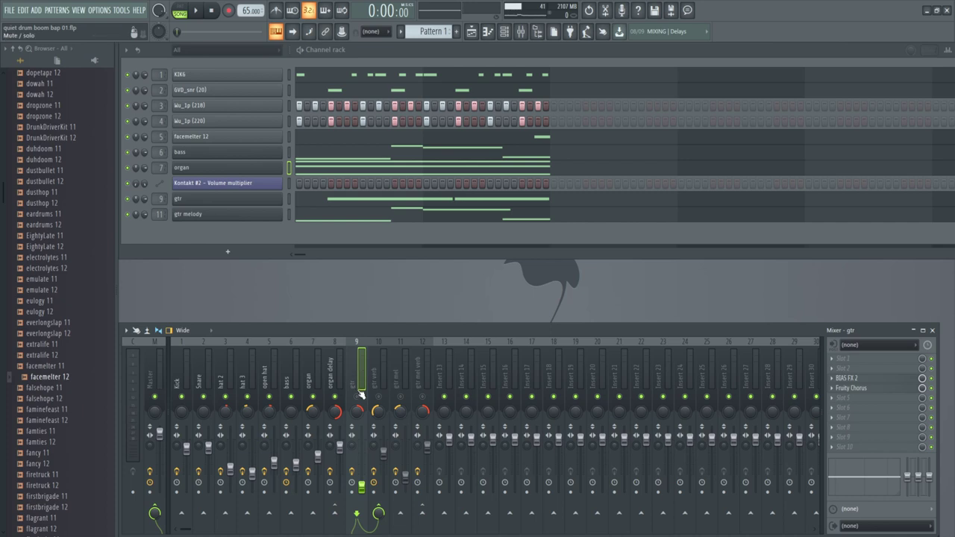
pyautogui.click(231, 199)
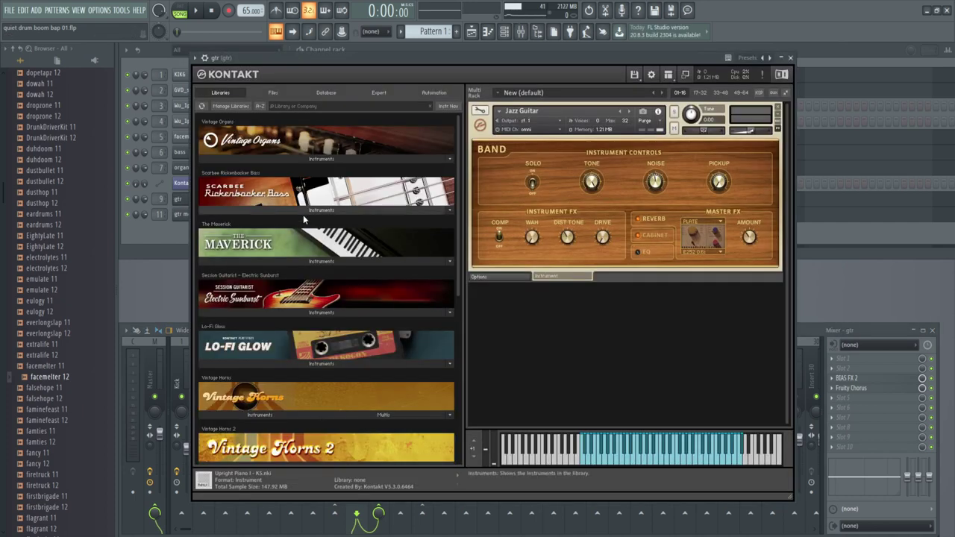
pyautogui.scroll(-5, 291, 213)
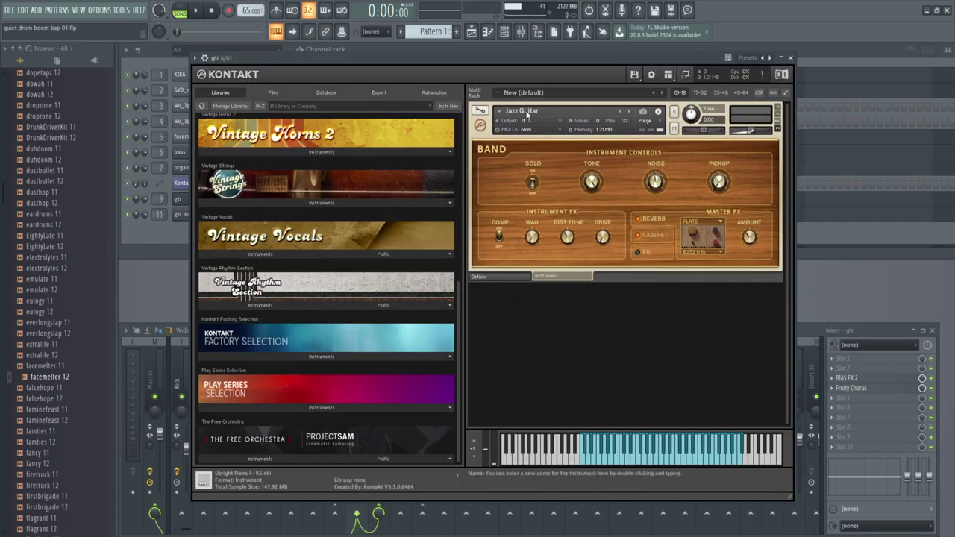
pyautogui.click(791, 58)
# Examine the gtr channel's notes in the piano roll and play the beat with the gtr and gtr verb tracks unmuted
pyautogui.click(377, 199)
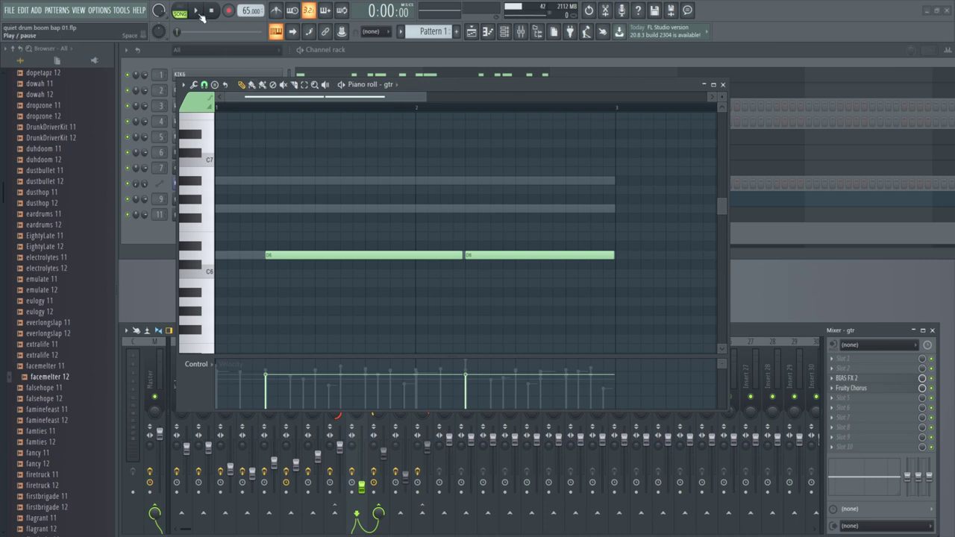
pyautogui.press('space')
pyautogui.press('F7')
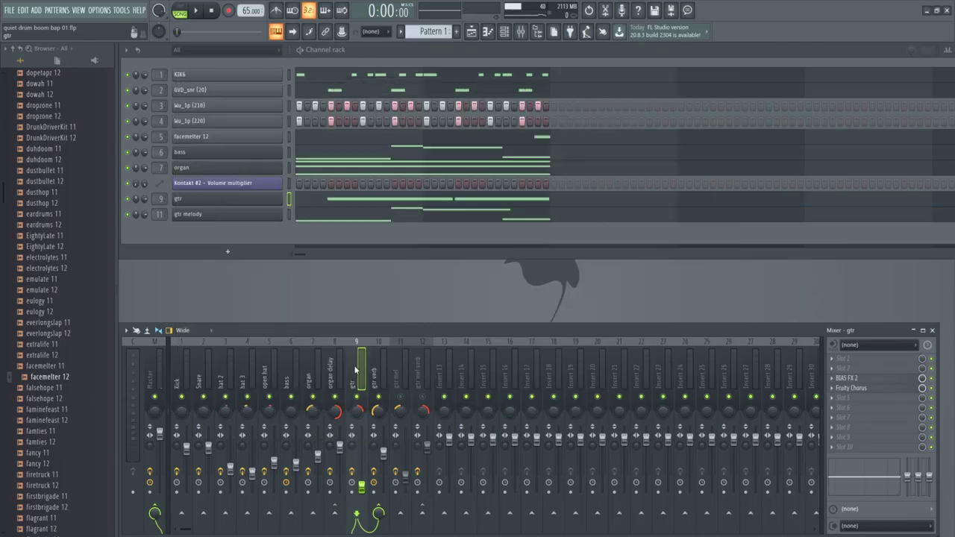
# Inspect the BIAS FX 2 and Fruity Chorus effects on the gtr mixer track
pyautogui.click(847, 379)
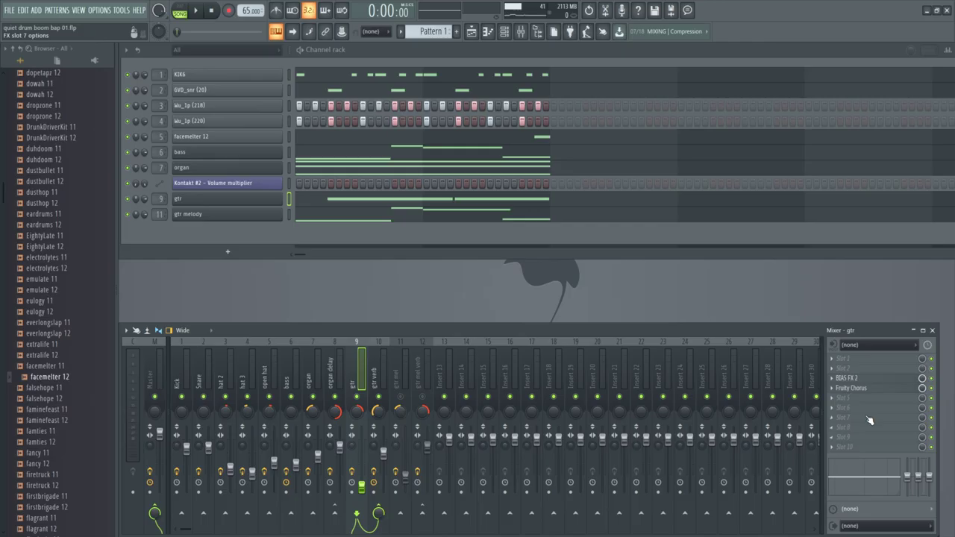
pyautogui.click(857, 389)
pyautogui.moveTo(624, 206); pyautogui.dragTo(504, 220)
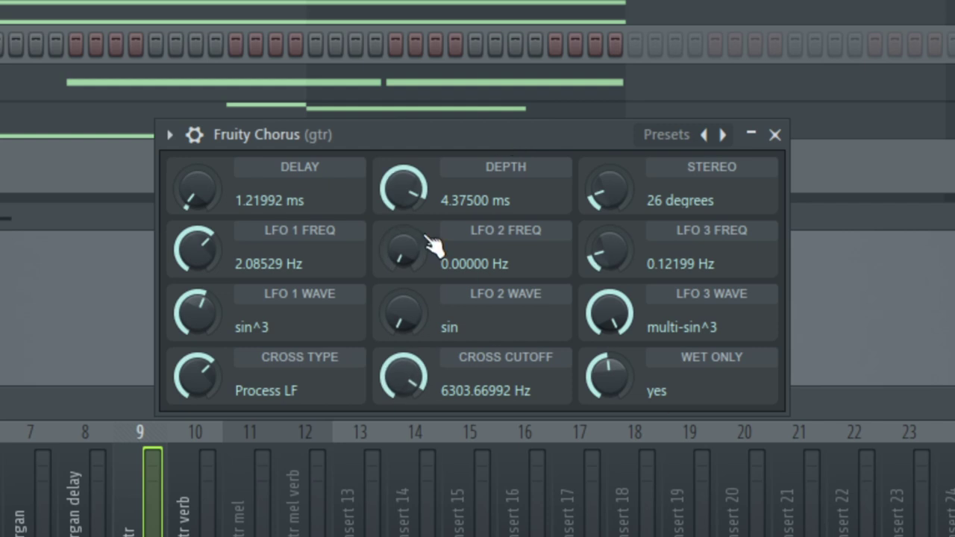
pyautogui.click(774, 134)
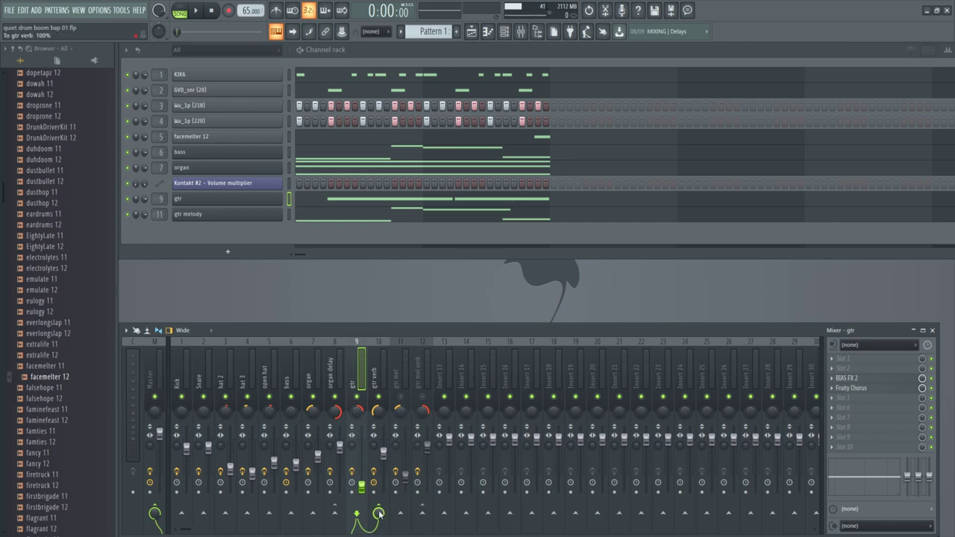
# Select the gtr verb mixer track and examine its Fruity Compressor settings
pyautogui.click(381, 382)
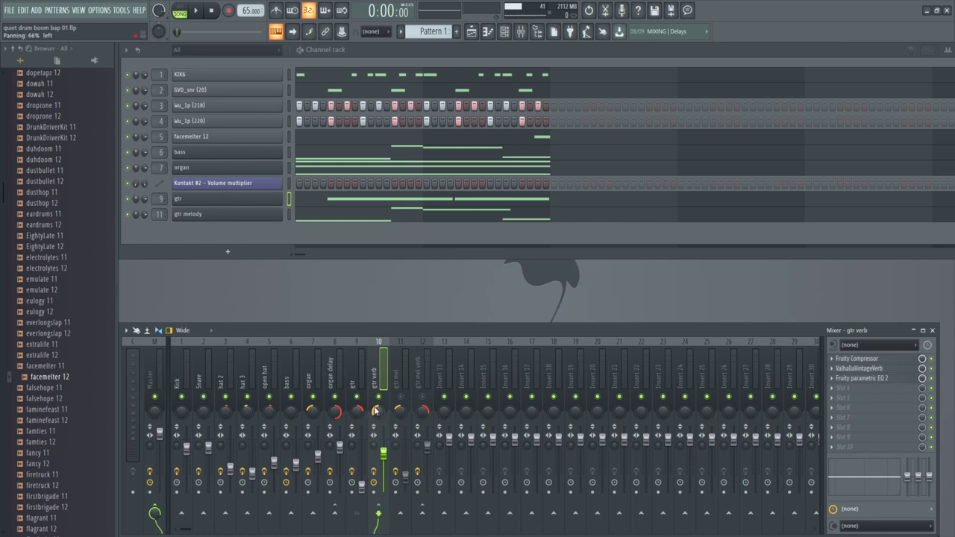
pyautogui.click(857, 358)
pyautogui.moveTo(279, 96); pyautogui.dragTo(420, 243)
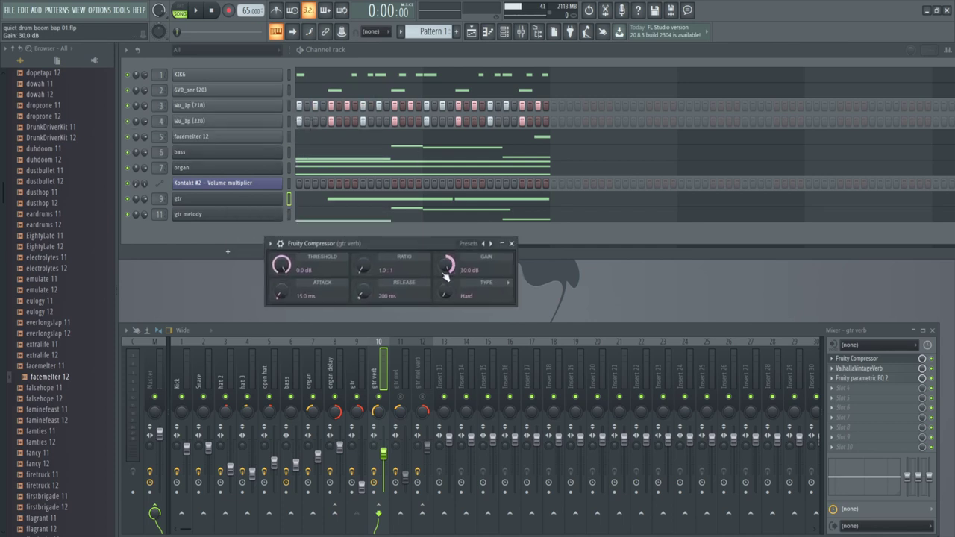
pyautogui.click(511, 243)
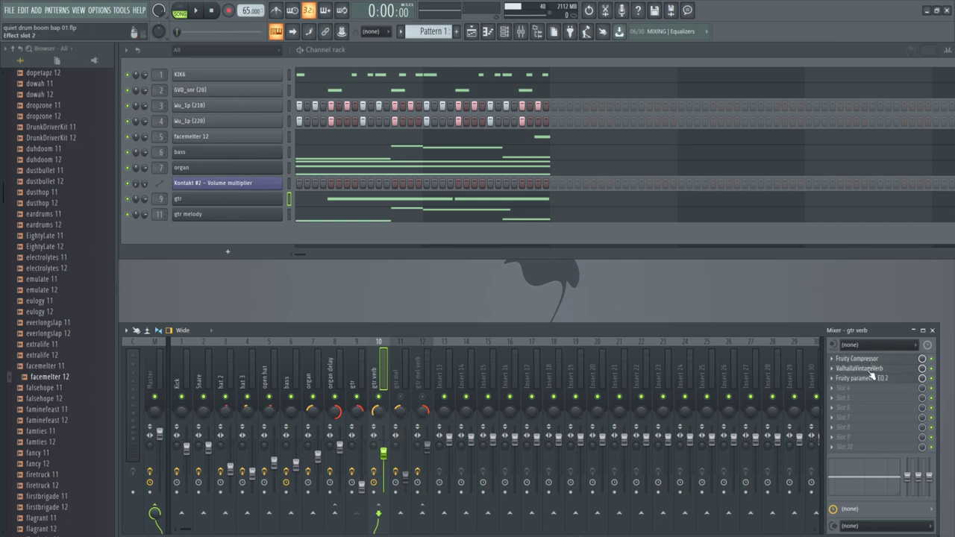
# Review the ValhallaVintageVerb and Fruity parametric EQ 2 settings on the gtr verb track
pyautogui.click(865, 369)
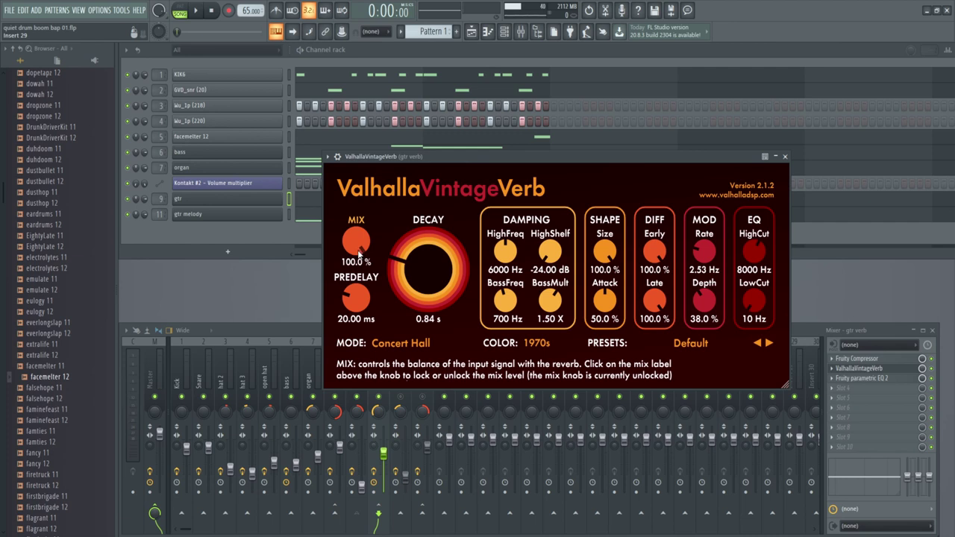
pyautogui.click(854, 368)
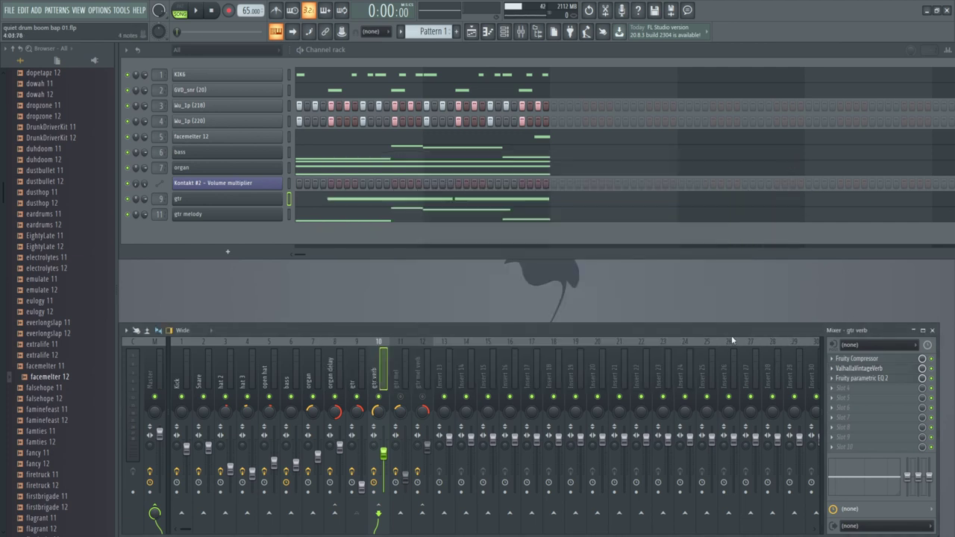
pyautogui.click(854, 378)
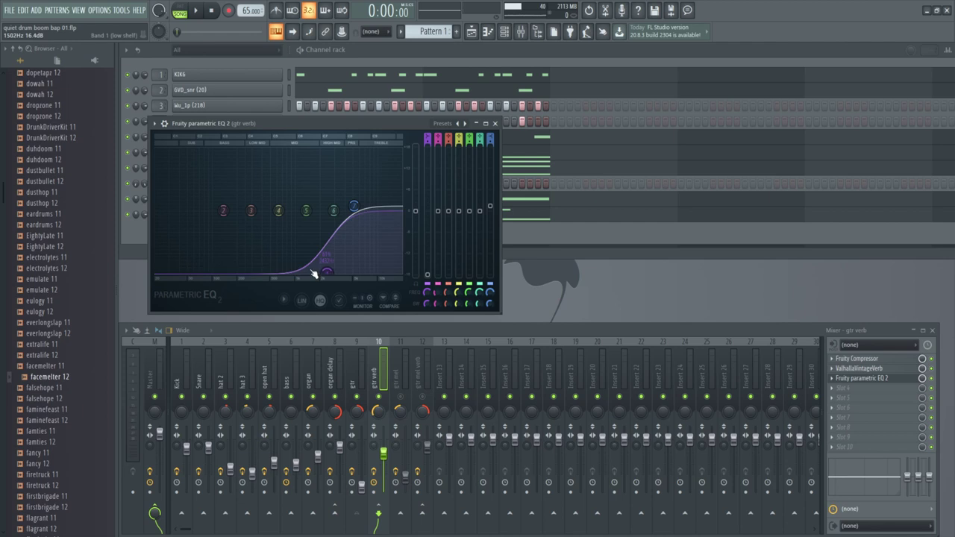
pyautogui.click(495, 123)
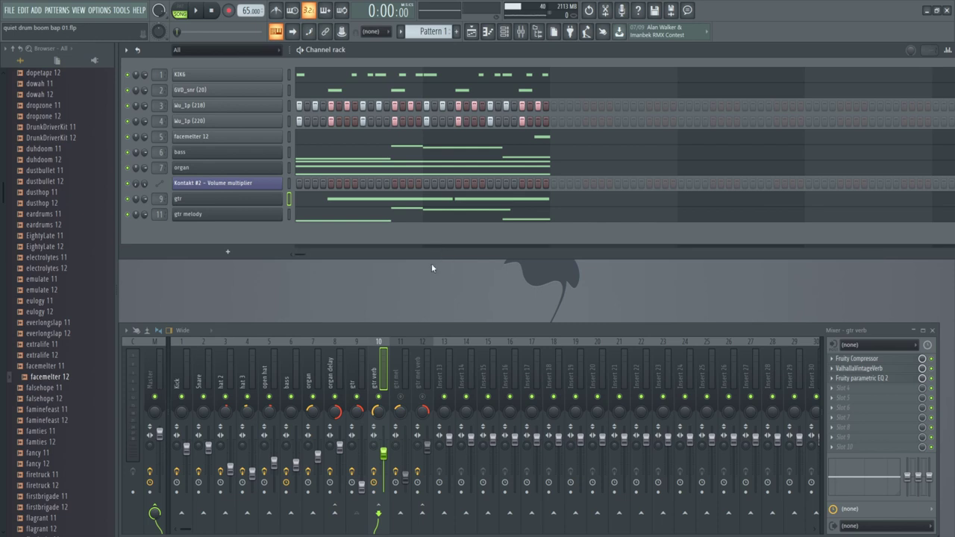
# Select the gtr mel track, examine the gtr melody notes in the piano roll and play the beat with the melody
pyautogui.doubleClick(407, 360)
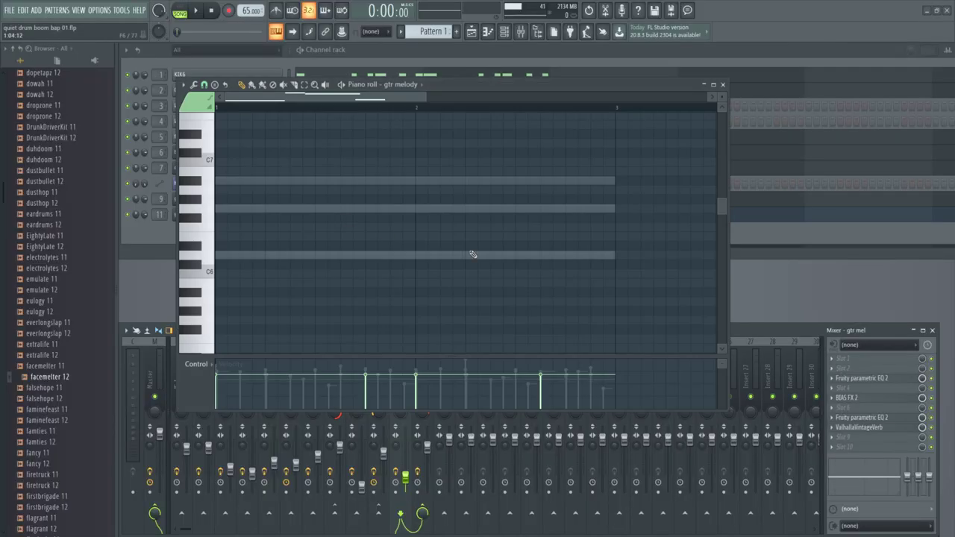
pyautogui.scroll(-6, 537, 265)
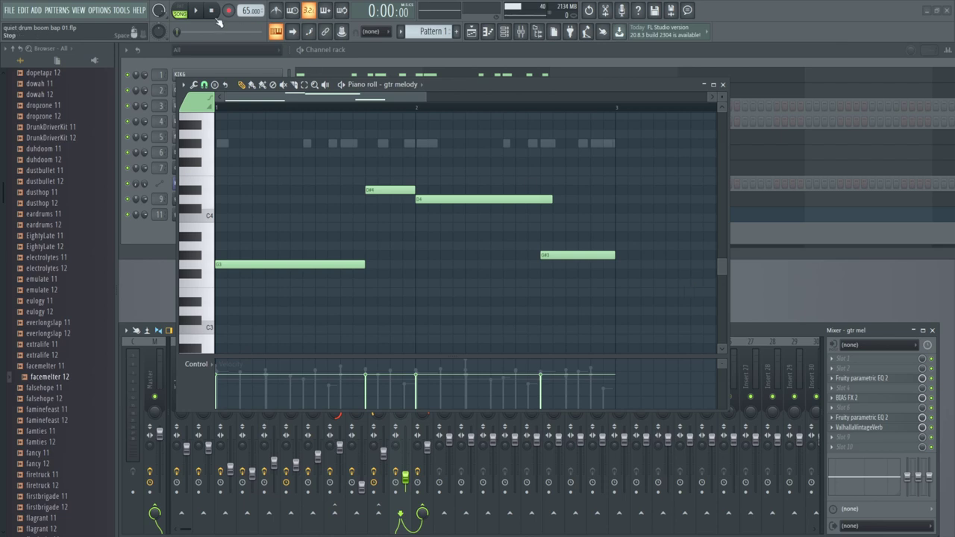
pyautogui.press('space')
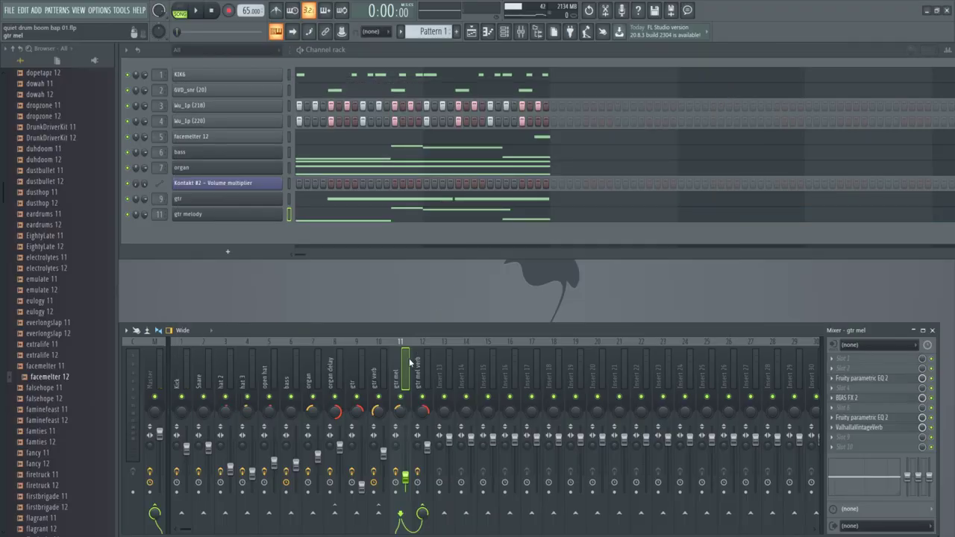
# Inspect the first Fruity parametric EQ 2 and the BIAS FX 2 Lost in Space preset on the gtr mel track
pyautogui.click(878, 382)
pyautogui.moveTo(360, 153); pyautogui.dragTo(504, 162)
pyautogui.click(666, 162)
pyautogui.click(858, 400)
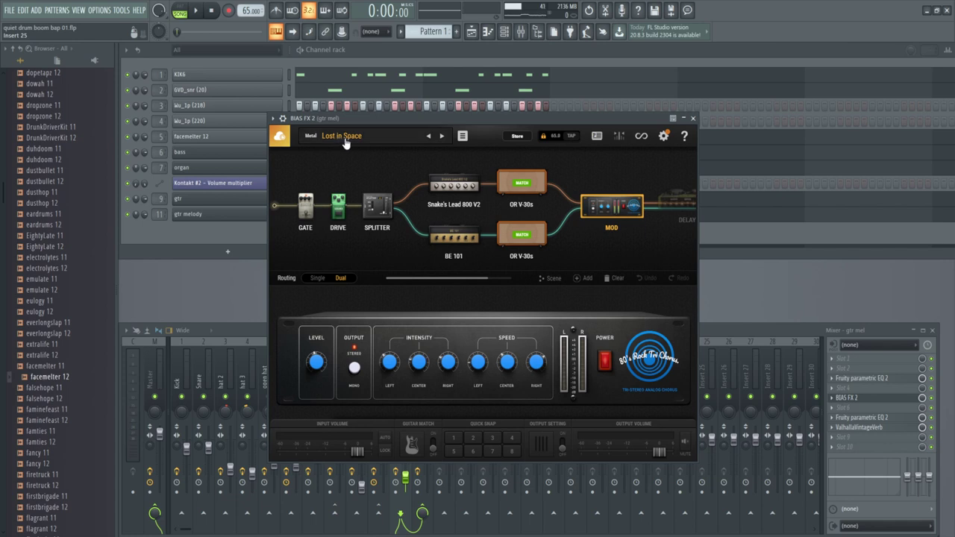
pyautogui.click(692, 118)
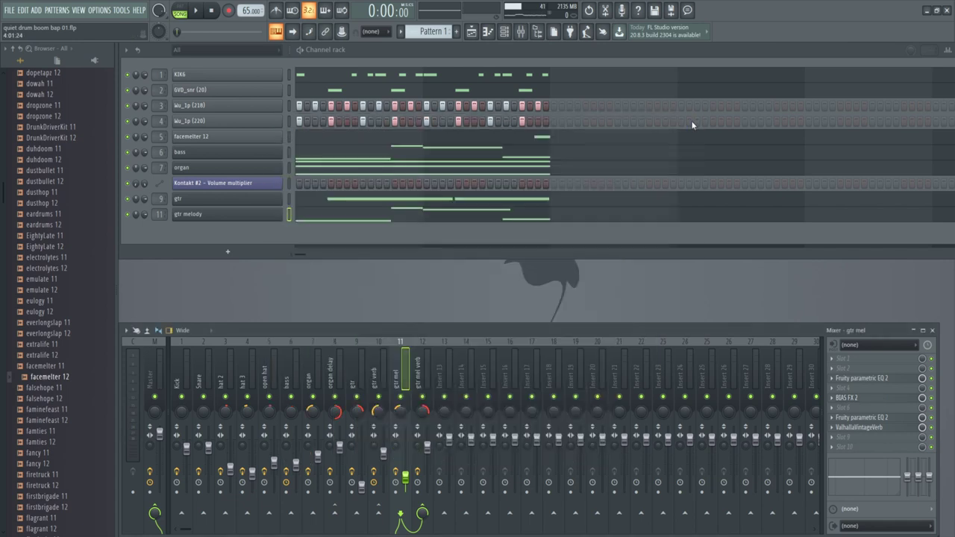
# Examine the curve of the second Fruity parametric EQ 2, placed after BIAS FX 2 on the gtr mel track
pyautogui.click(864, 417)
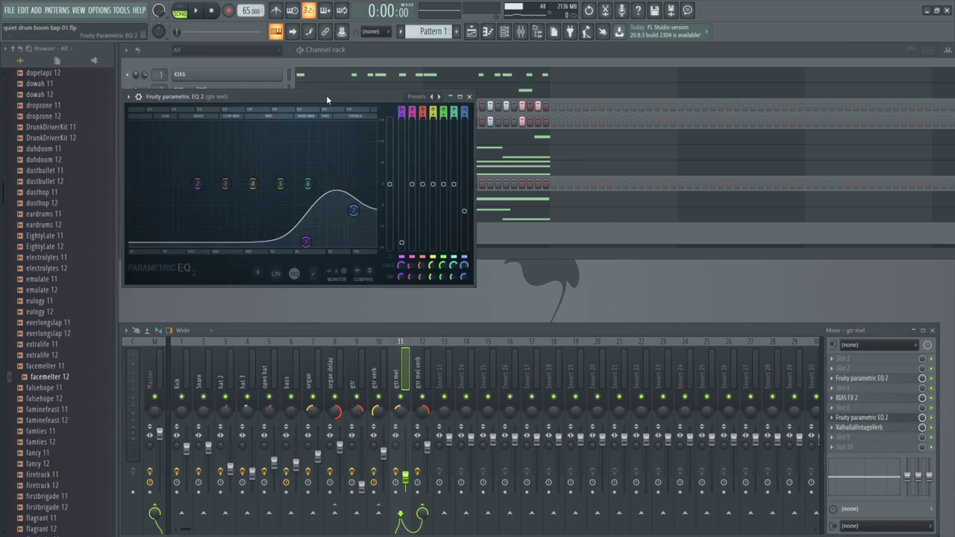
pyautogui.moveTo(326, 96); pyautogui.dragTo(488, 147)
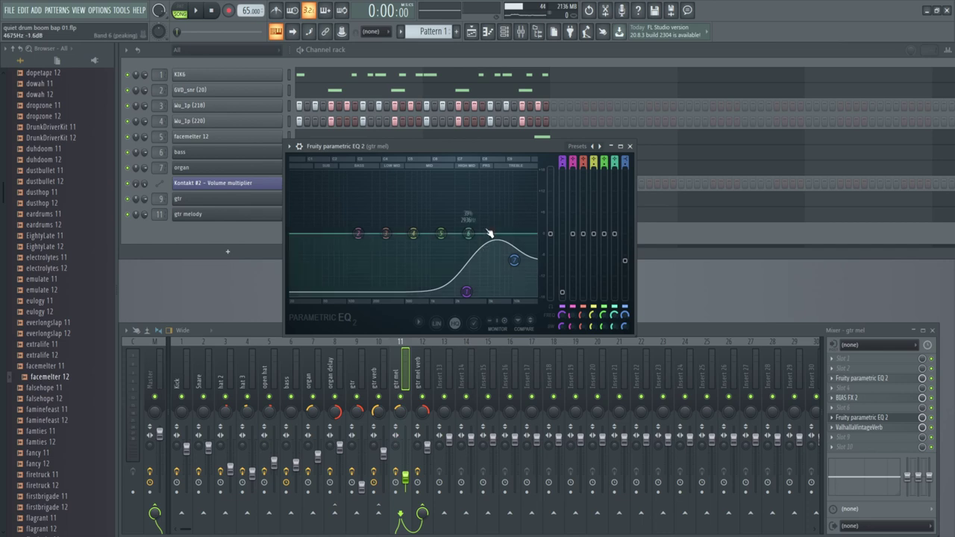
pyautogui.click(630, 147)
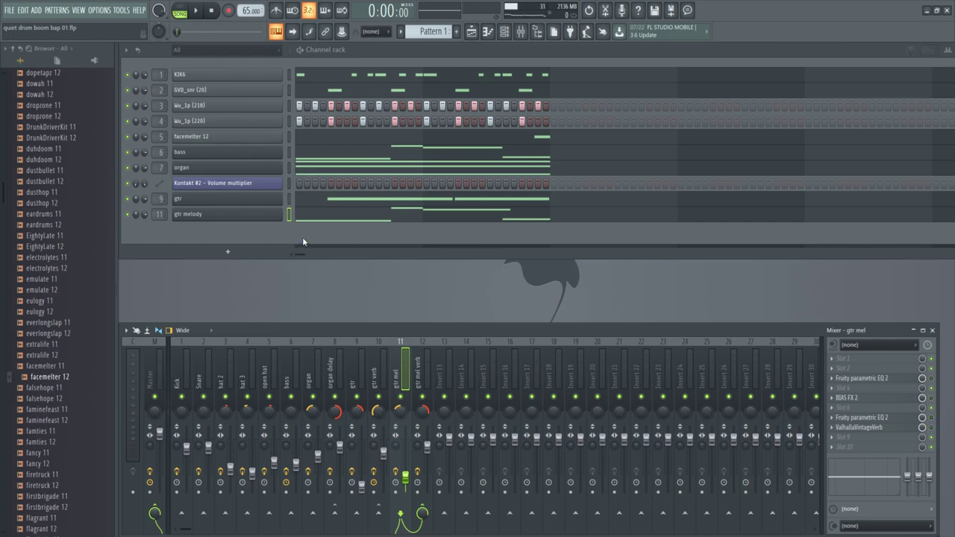
# Play the gtr melody soloed and within the full beat, with its second equalizer and ValhallaVintageVerb bypassed
pyautogui.press('space')
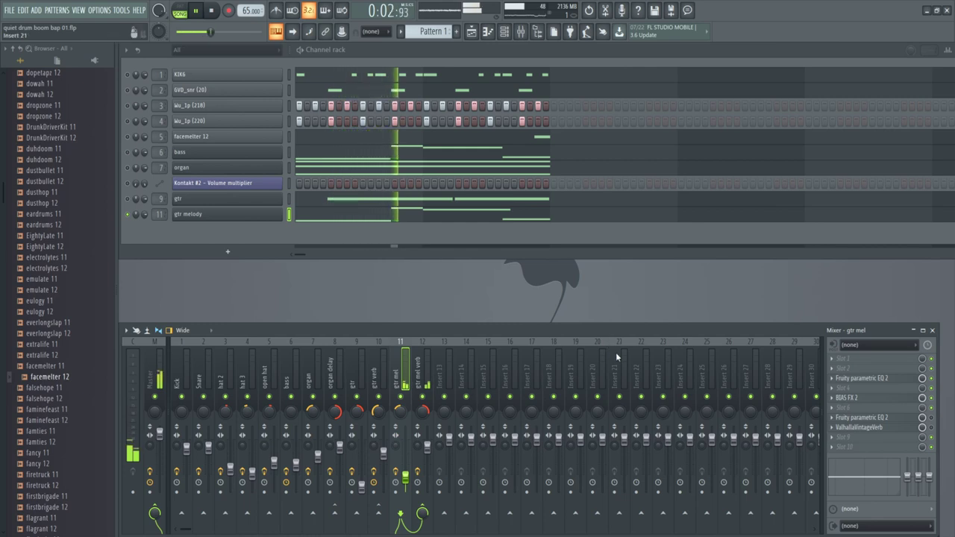
pyautogui.click(220, 12)
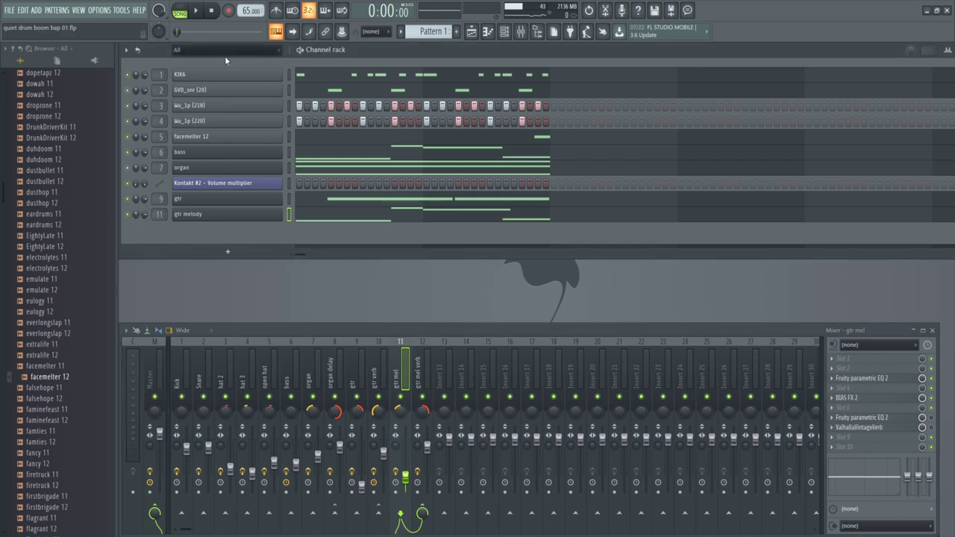
pyautogui.click(198, 12)
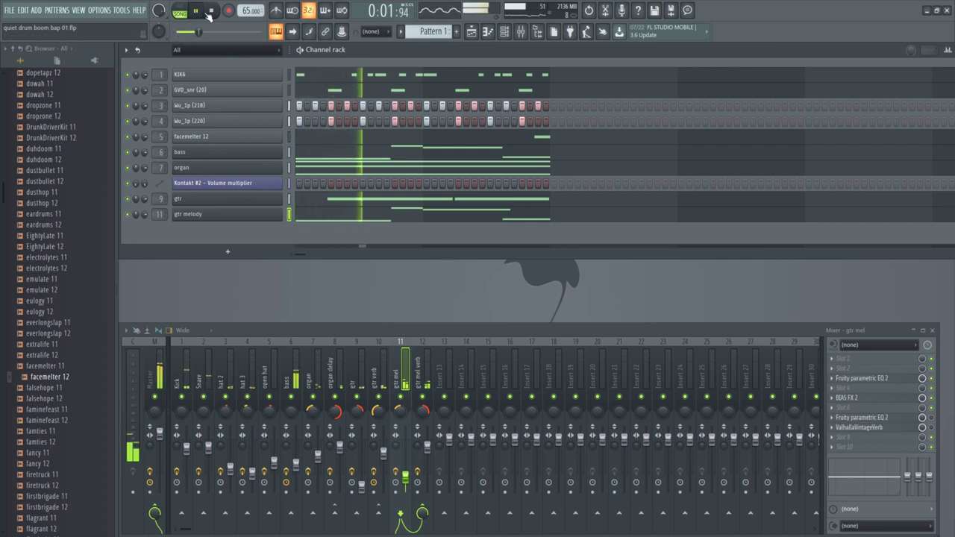
pyautogui.click(212, 12)
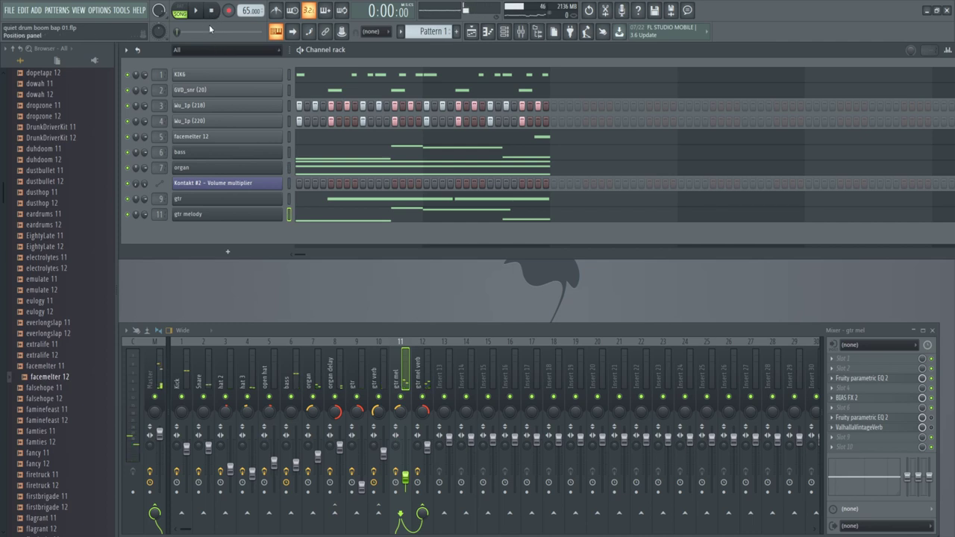
# Re-enable the second Fruity parametric EQ 2 on the gtr mel track and play the beat to hear the equalized melody
pyautogui.click(883, 419)
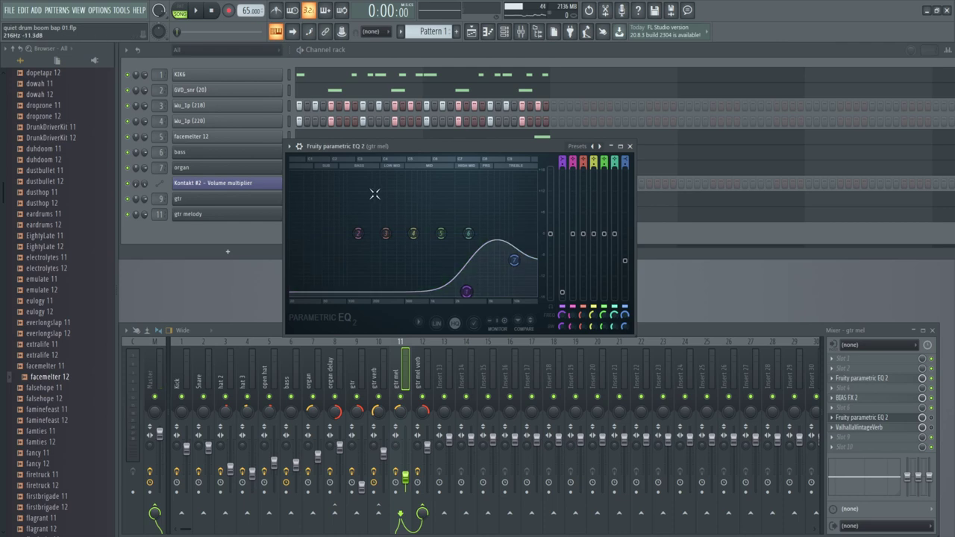
pyautogui.click(931, 417)
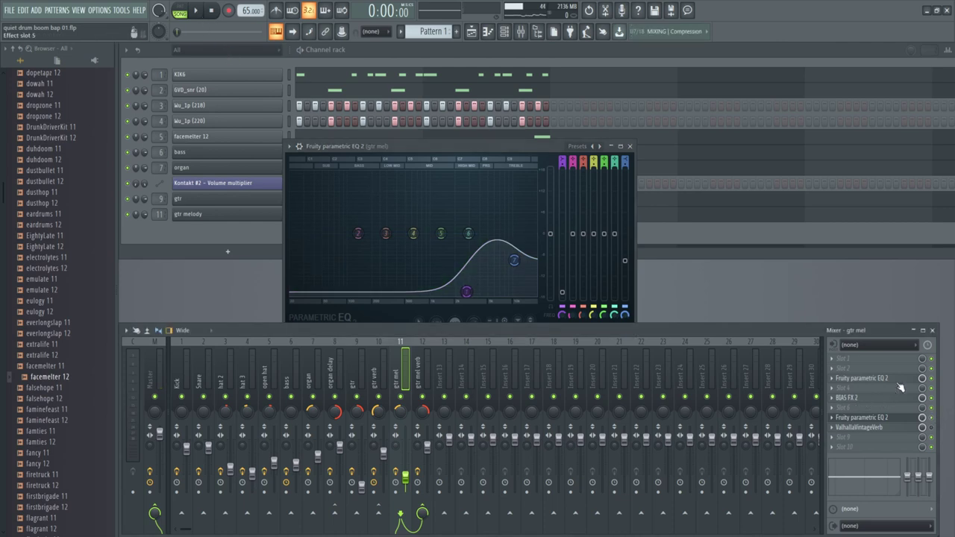
pyautogui.click(196, 10)
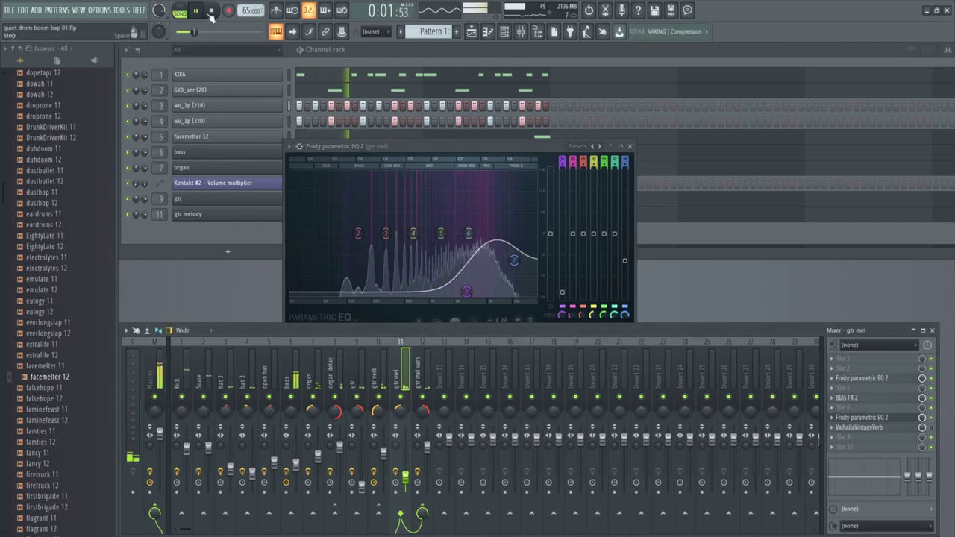
pyautogui.click(211, 13)
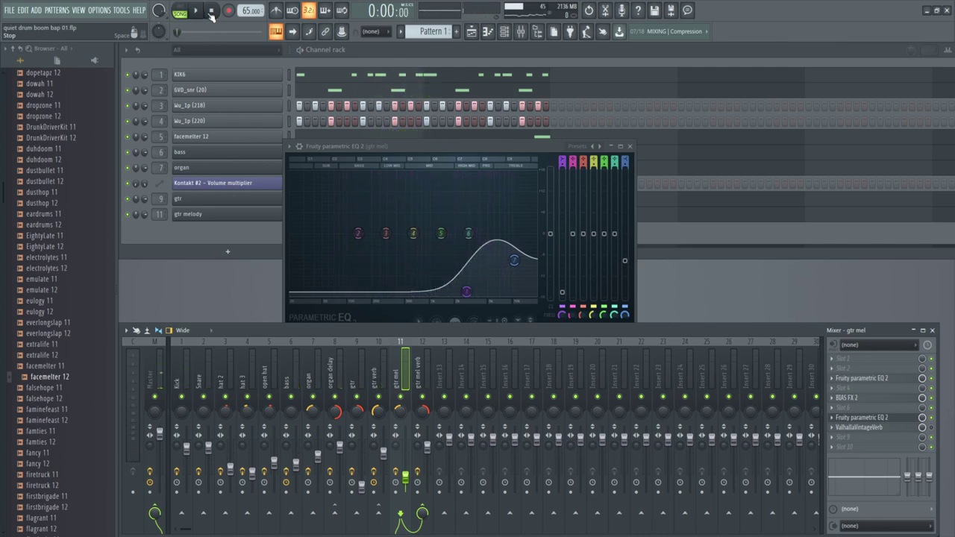
pyautogui.click(197, 12)
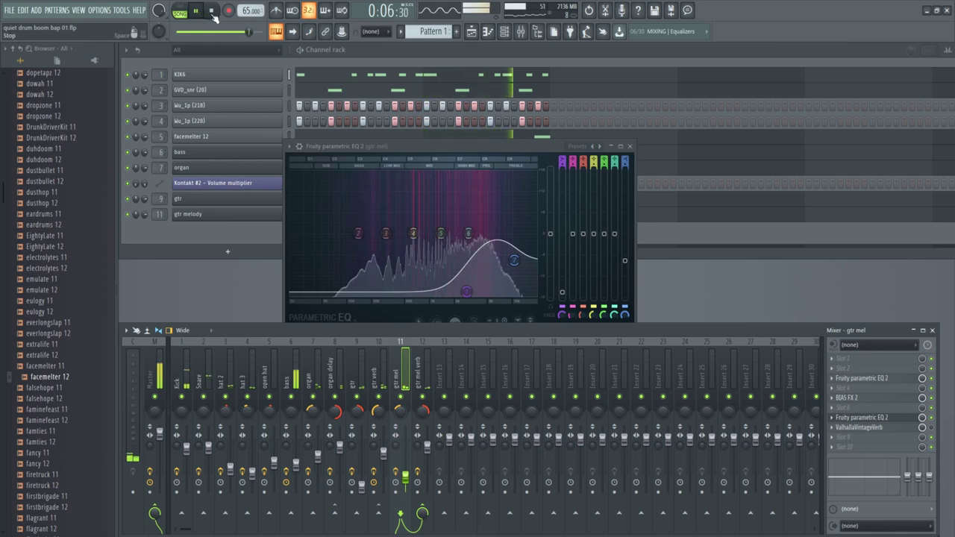
pyautogui.click(212, 11)
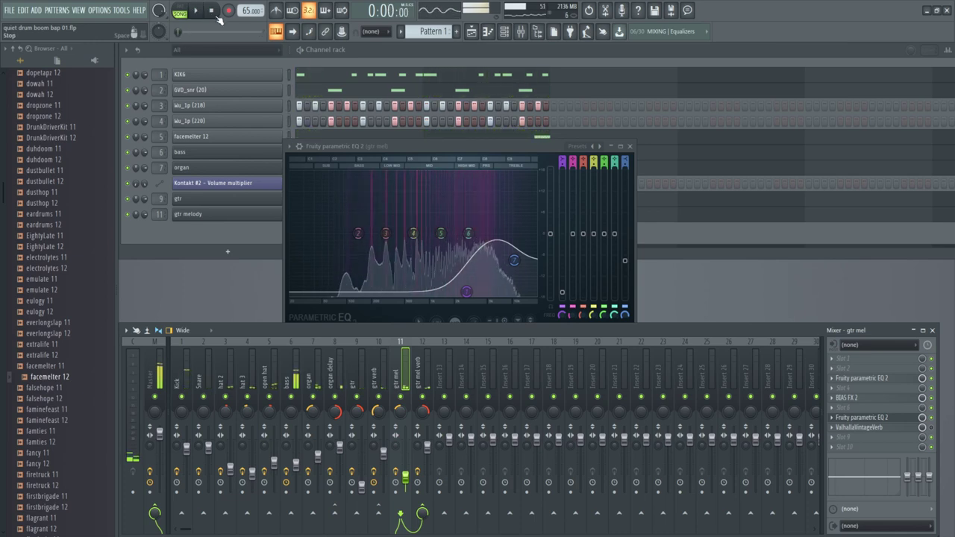
# Close the equalizer and play the beat with ValhallaVintageVerb enabled on gtr mel and the gtr mel verb track muted
pyautogui.click(862, 417)
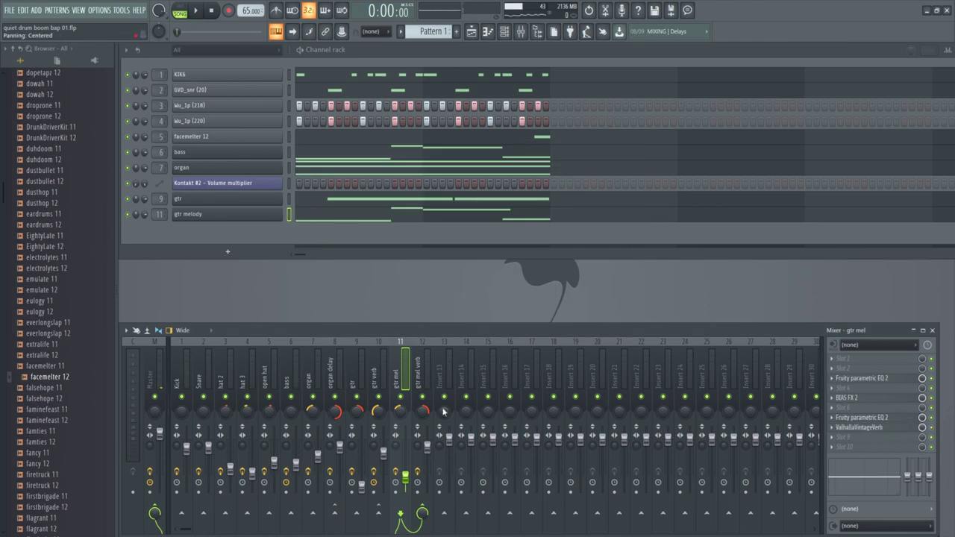
pyautogui.click(195, 10)
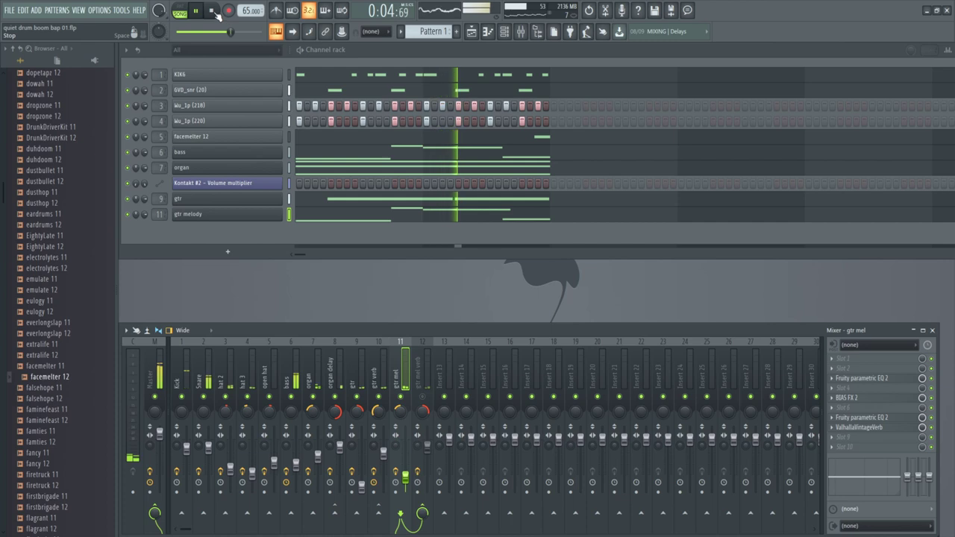
# Stop the playback, unmute the gtr mel verb track and check the panning of the gtr mel track
pyautogui.click(213, 12)
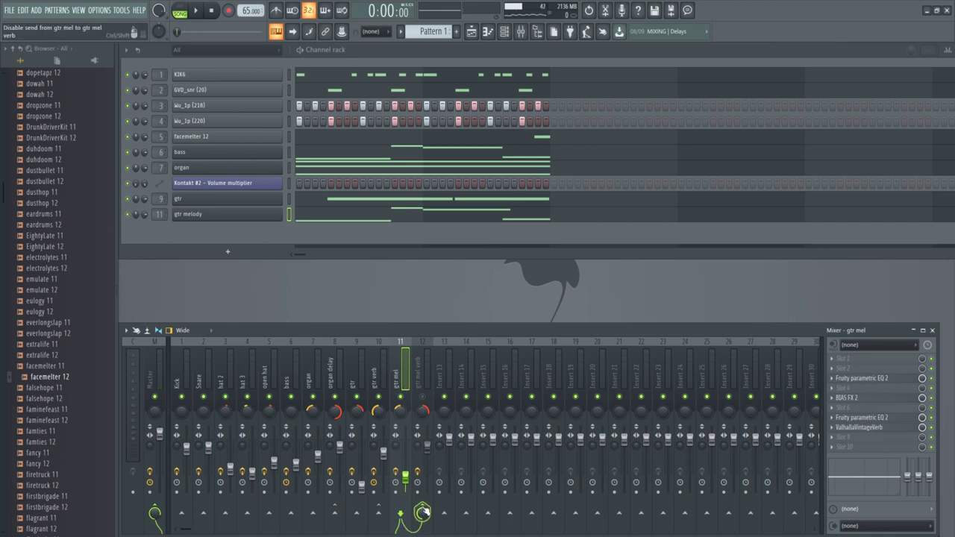
pyautogui.click(423, 384)
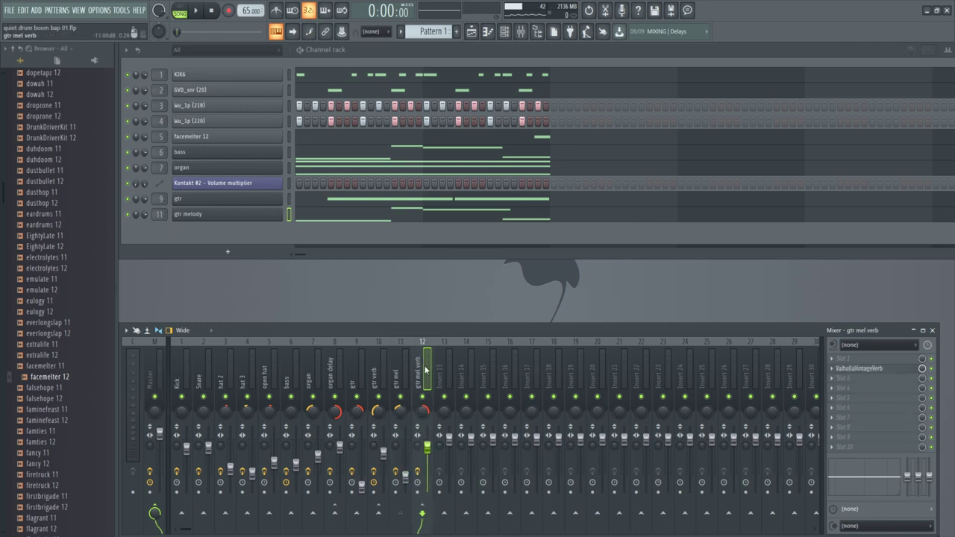
pyautogui.click(400, 410)
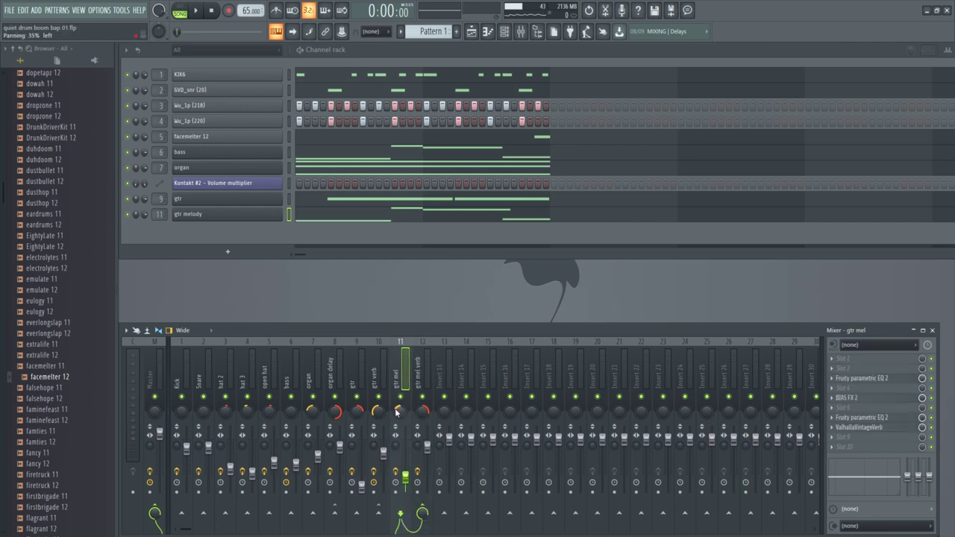
# Examine the panning of the gtr mel verb track and the settings of its ValhallaVintageVerb, closing the plugin when done
pyautogui.click(420, 410)
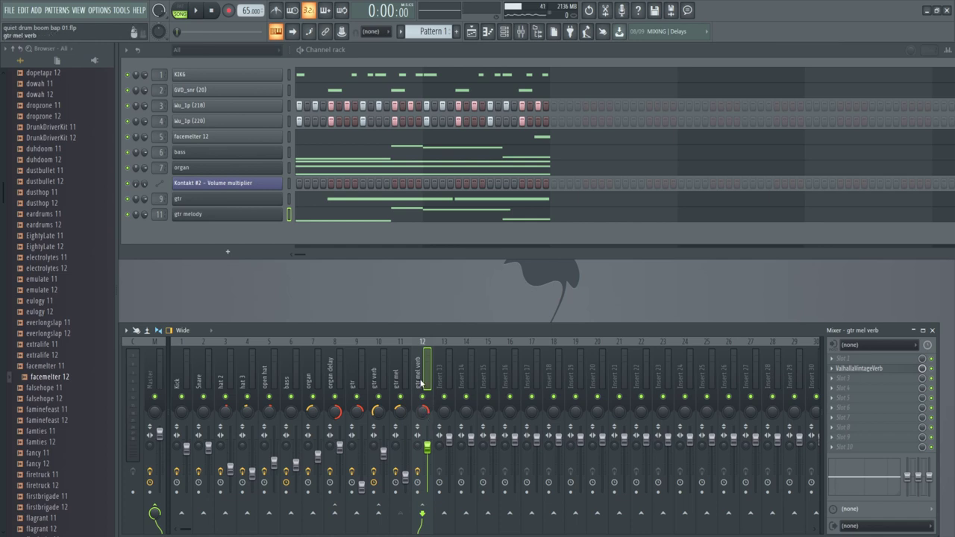
pyautogui.click(874, 368)
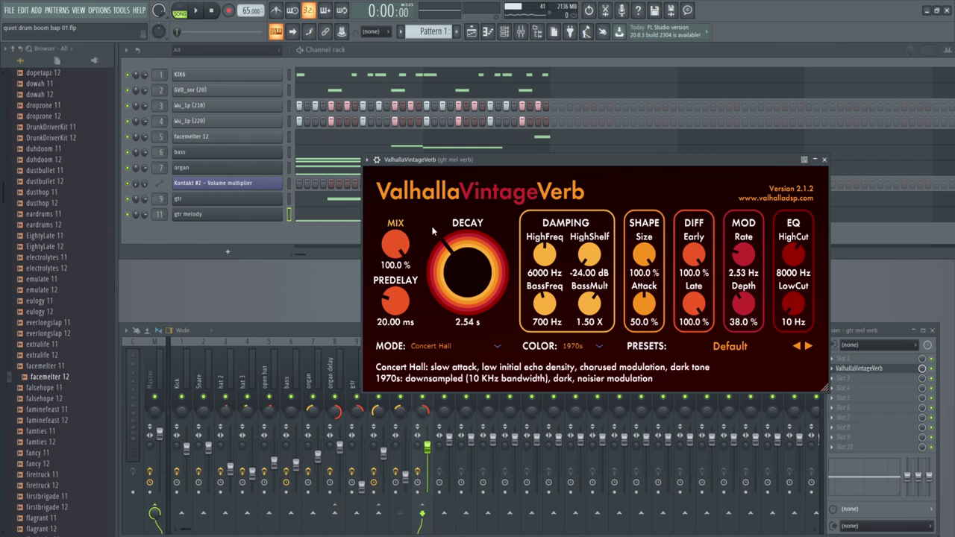
pyautogui.click(824, 159)
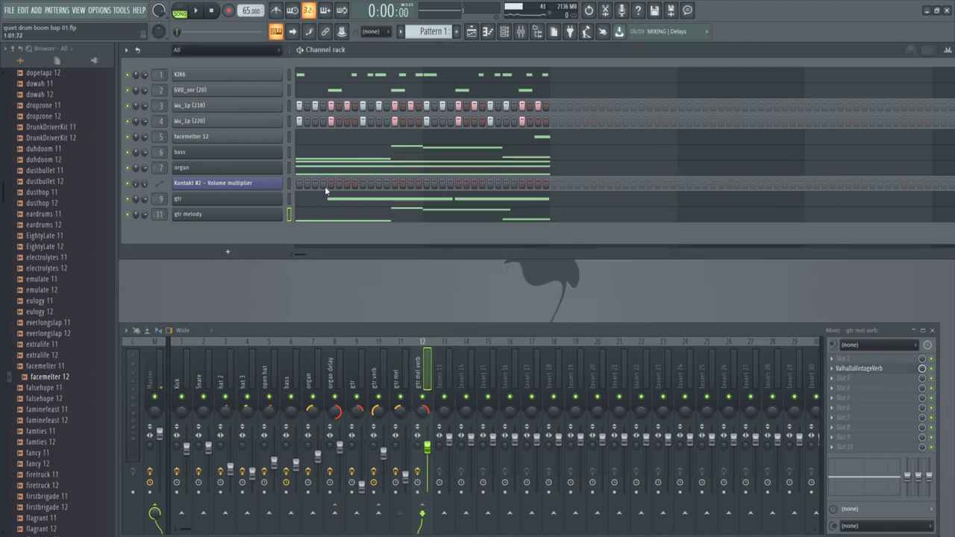